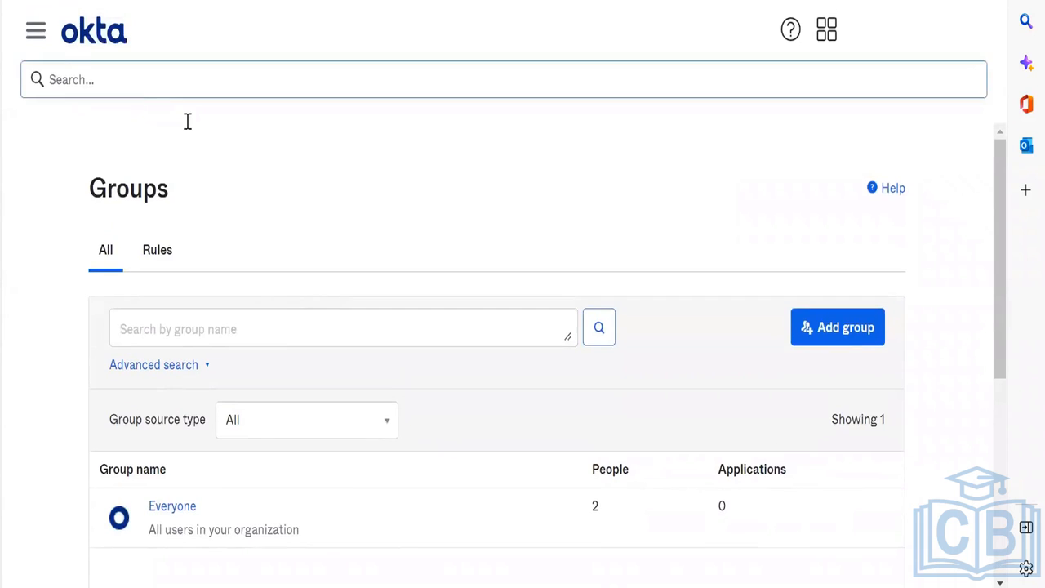
Step: Go to the Authenticators page under Security
left_click(36, 34)
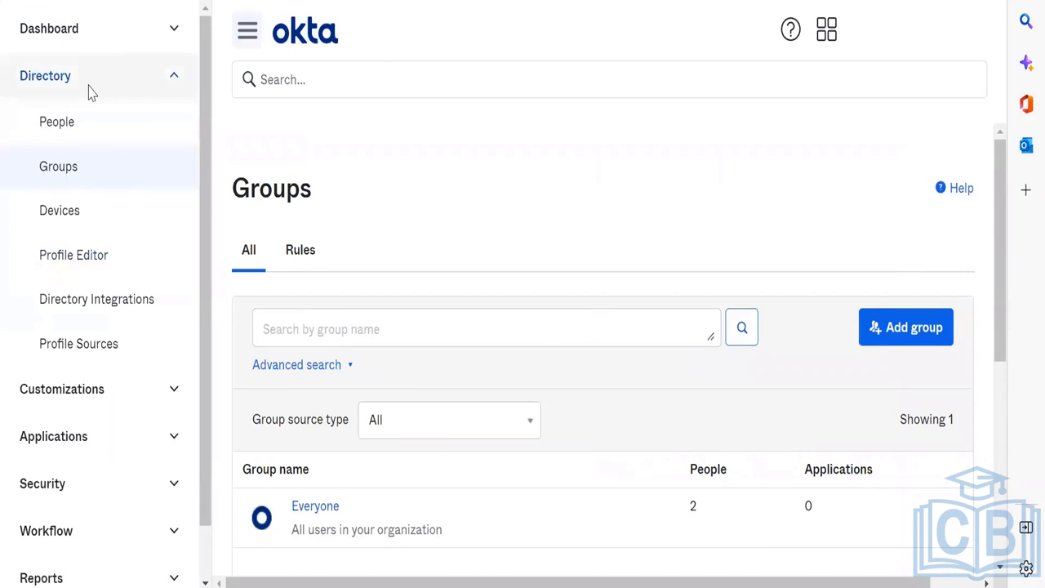
left_click(89, 88)
left_click(117, 217)
scroll(117, 218, "down", 4)
scroll(117, 219, "up", 4)
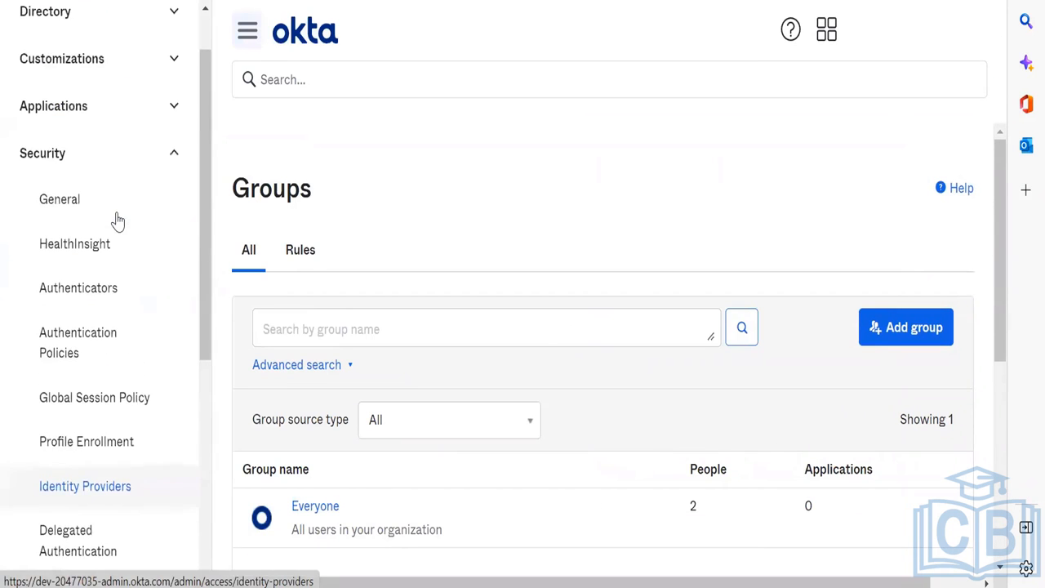
left_click(120, 286)
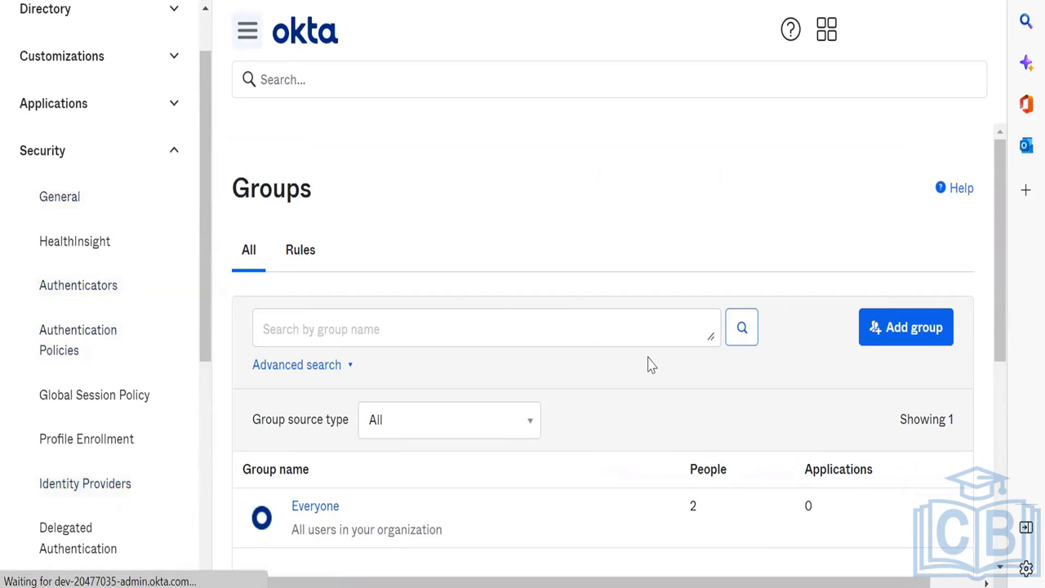
scroll(564, 338, "down", 4)
scroll(564, 338, "up", 1)
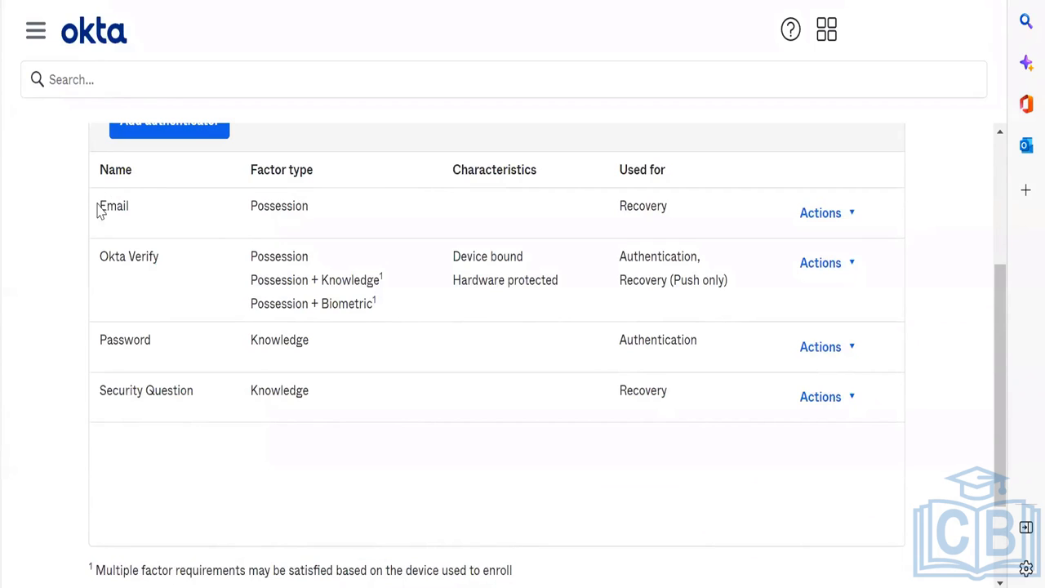
Step: Set the Email authenticator to 'Authentication and recovery' and save it
left_click_drag(98, 208, 243, 433)
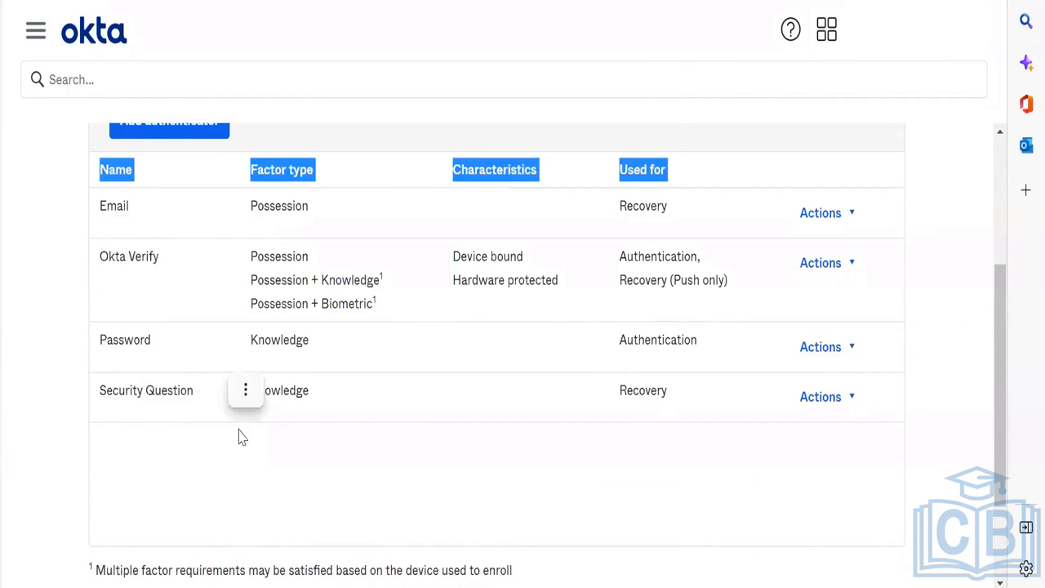
right_click(240, 436)
left_click(222, 438)
left_click(499, 378)
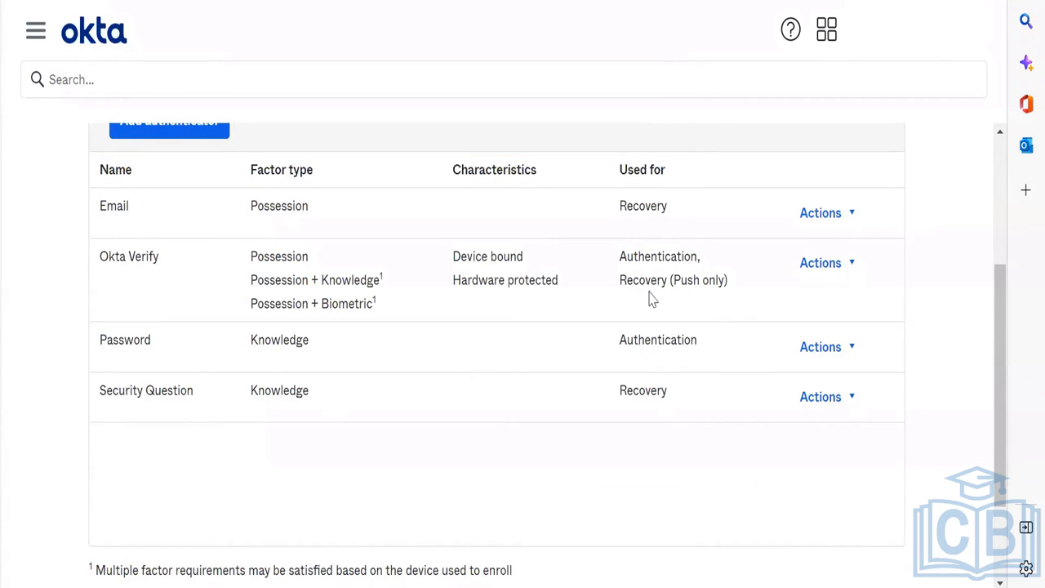
left_click(829, 219)
left_click(823, 252)
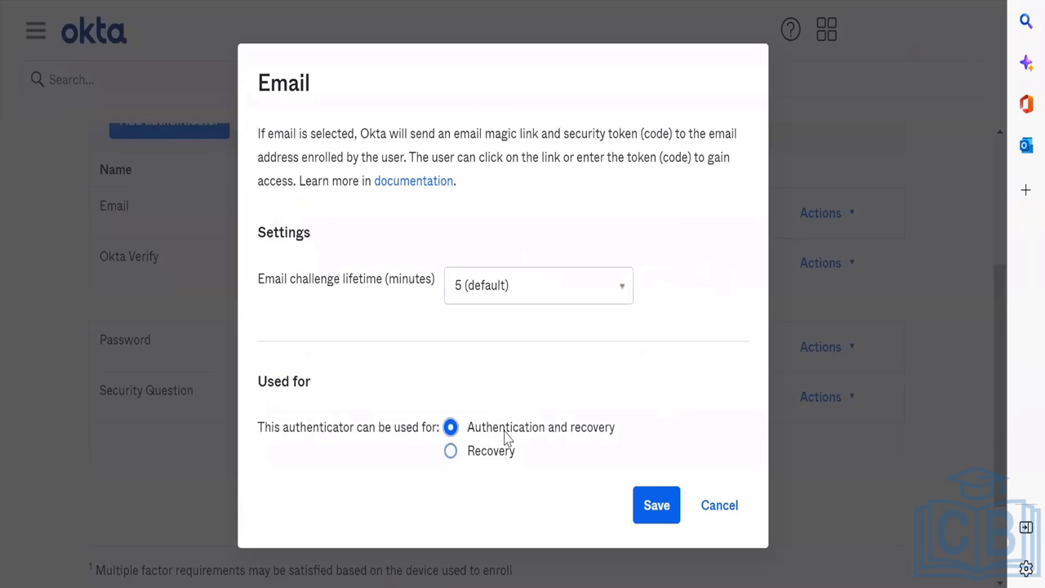
left_click(655, 505)
Step: Switch to the authenticator Enrollment tab
scroll(595, 354, "down", 2)
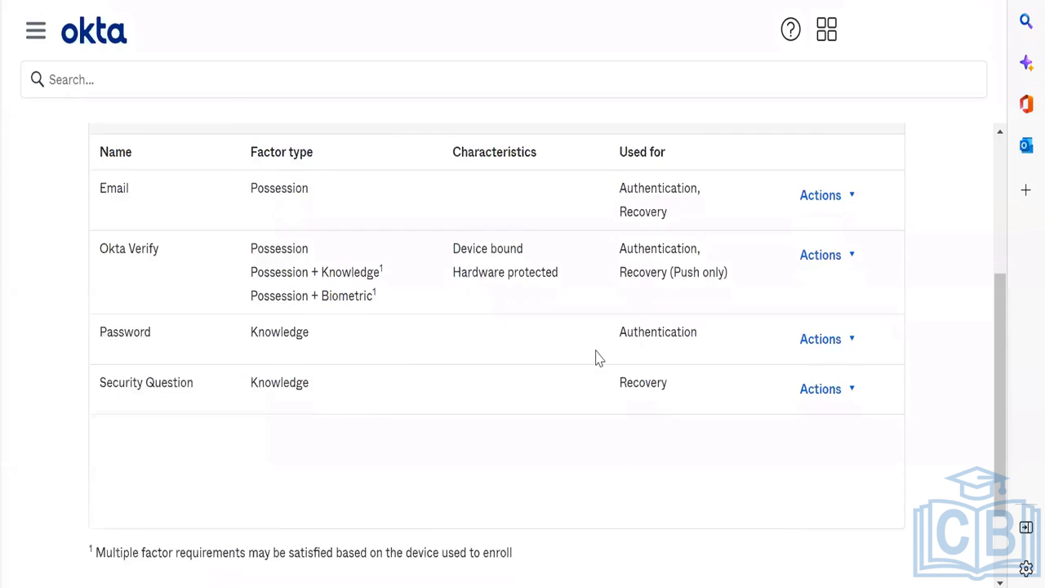
scroll(595, 354, "up", 3)
left_click(189, 155)
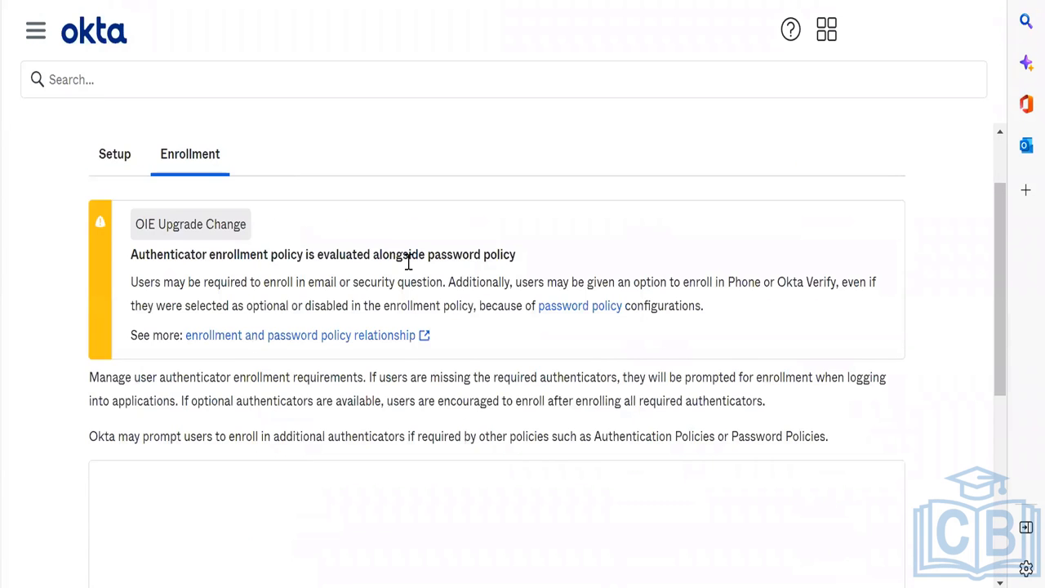
Step: Start a new enrollment policy named Passwordless, assigned to the Passwordless group
scroll(408, 261, "down", 3)
scroll(408, 262, "up", 3)
scroll(409, 270, "down", 5)
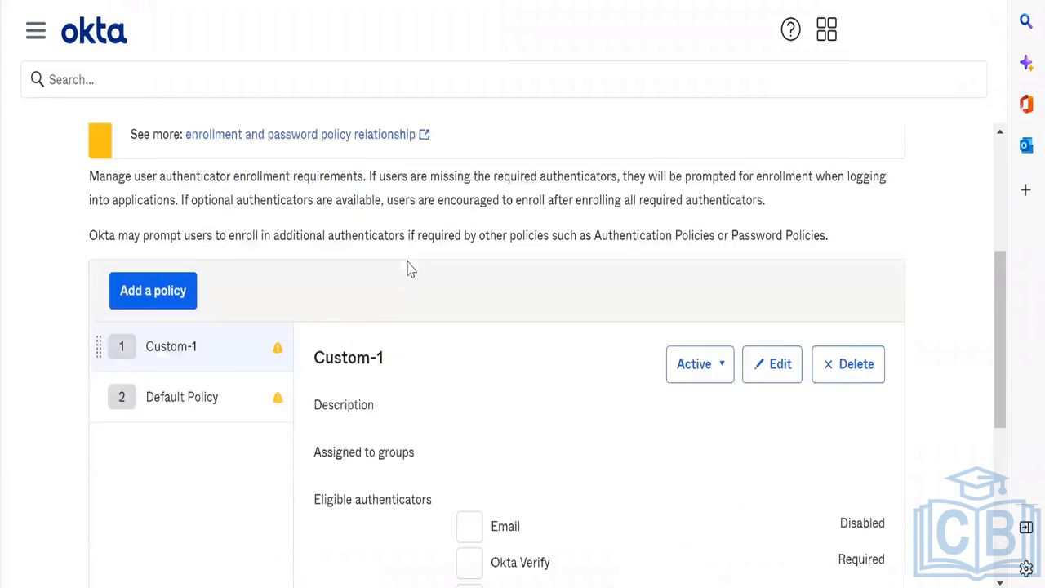
scroll(269, 294, "down", 1)
scroll(264, 294, "up", 2)
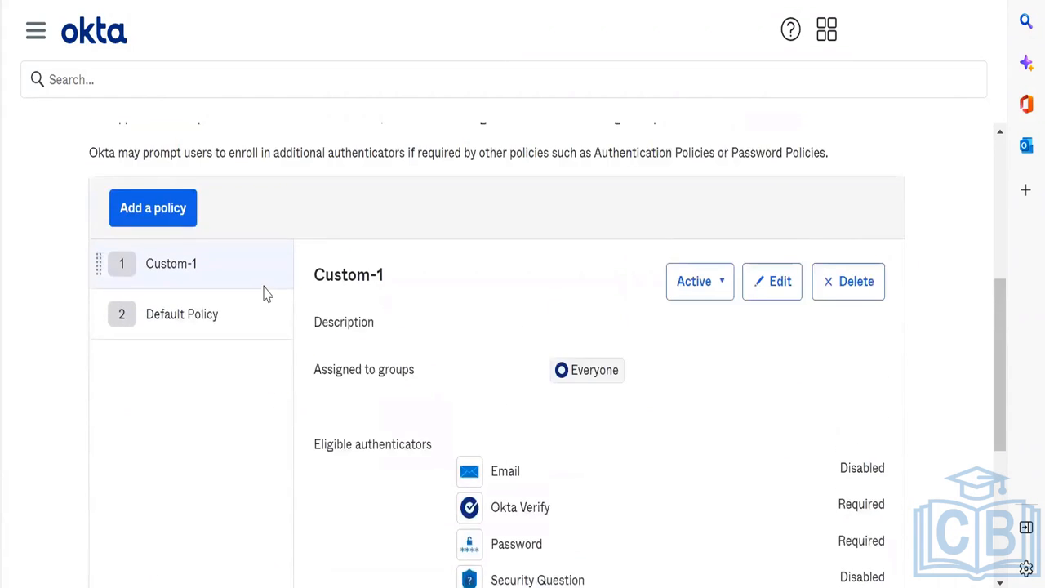
left_click(186, 234)
type("Passwordles")
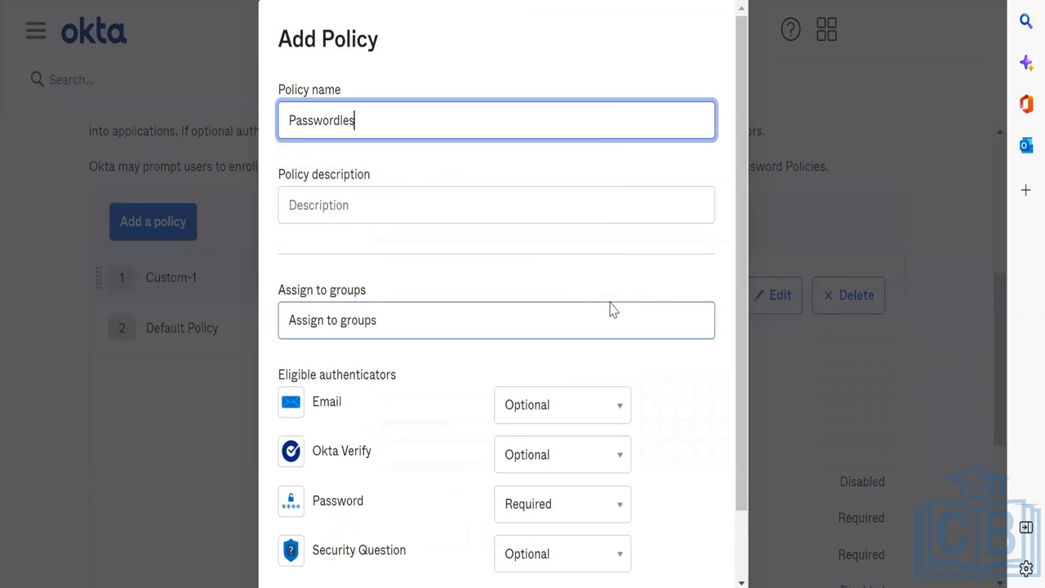
left_click(569, 311)
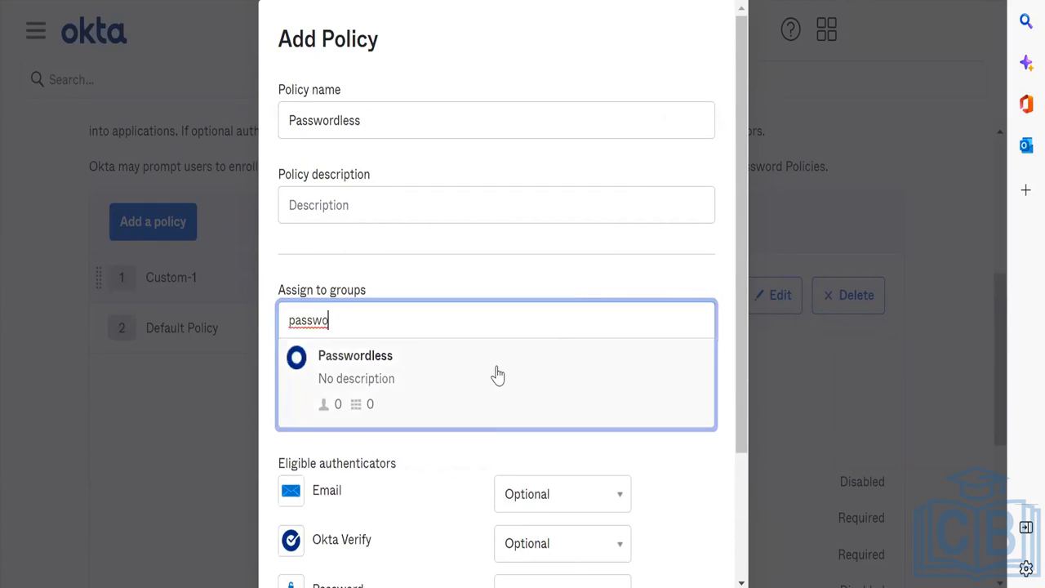
left_click(494, 373)
Step: Require Email and Okta Verify, make Password optional, and create the policy
scroll(551, 273, "down", 1)
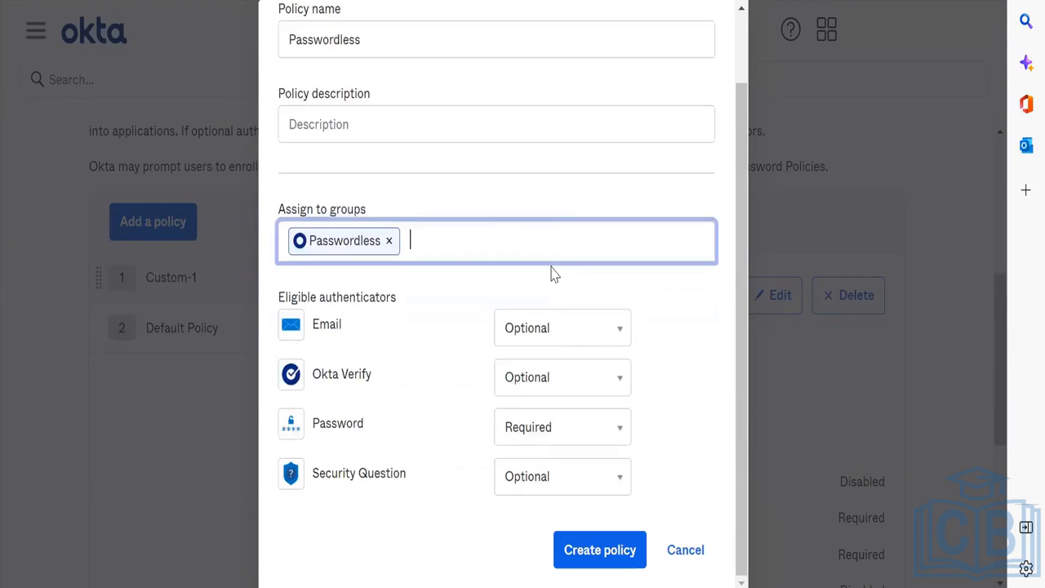
left_click(563, 343)
left_click(560, 406)
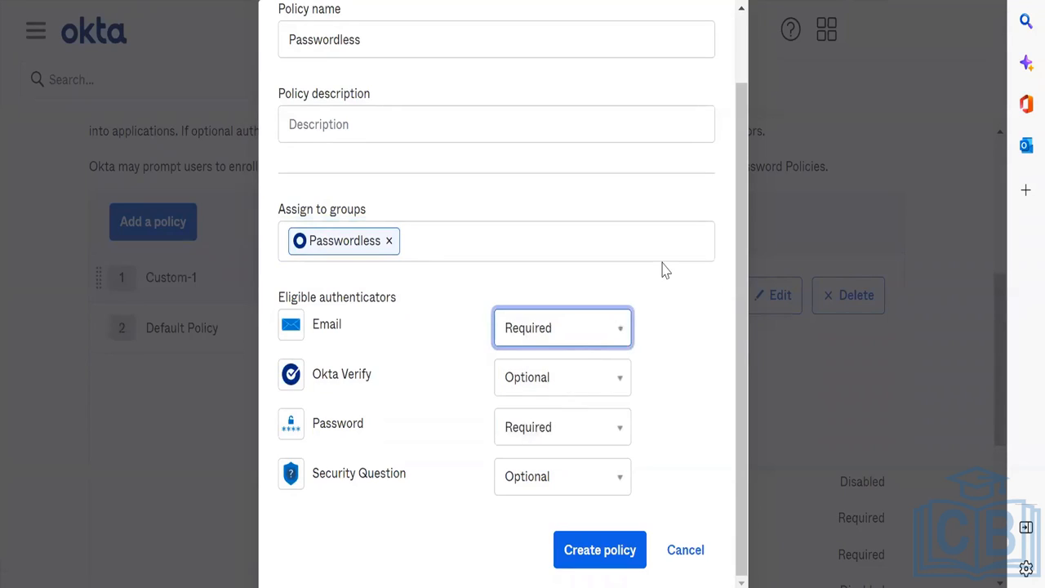
left_click(597, 381)
left_click(577, 455)
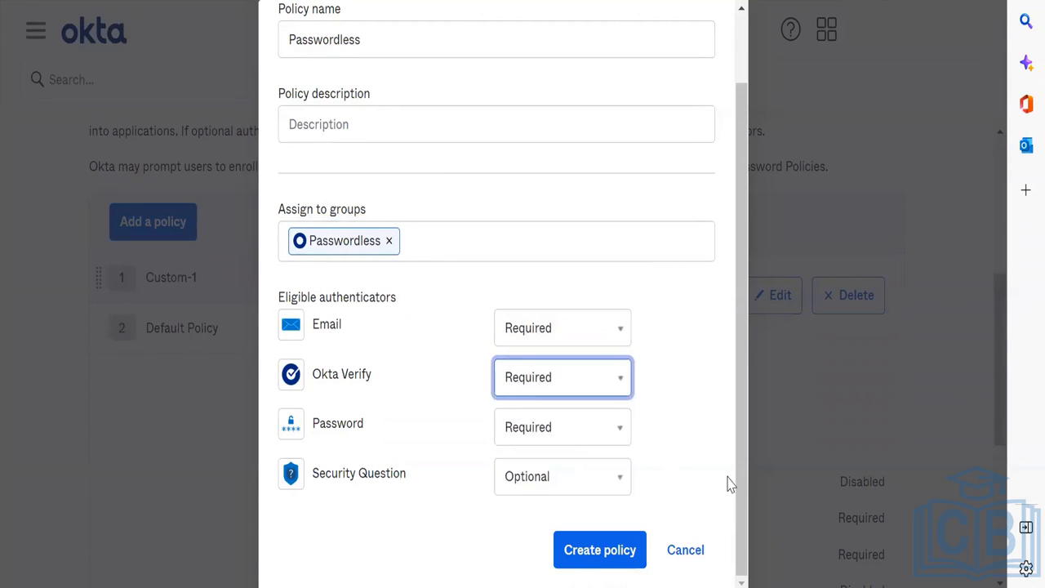
left_click(600, 439)
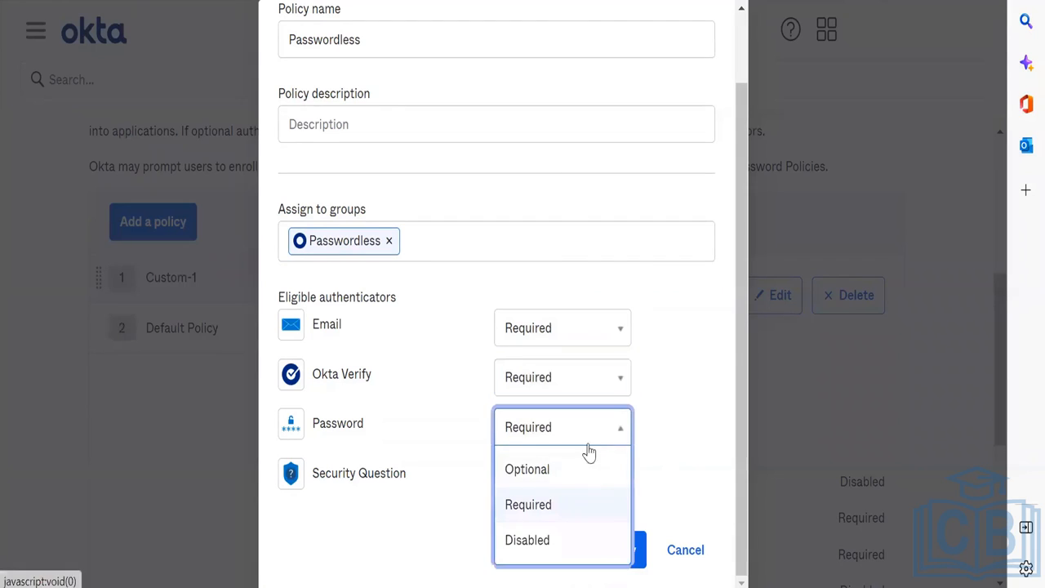
left_click(559, 536)
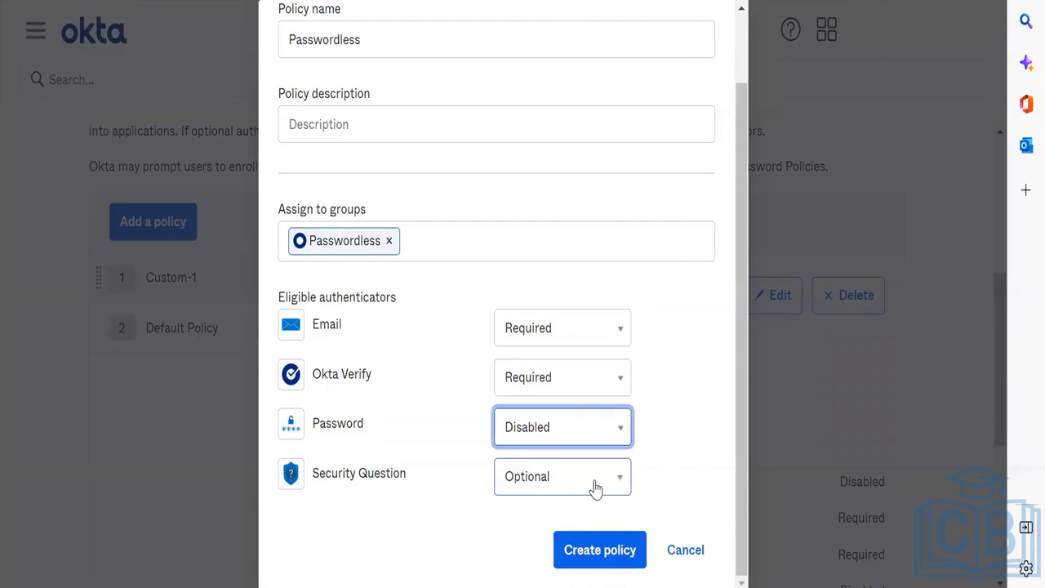
left_click(574, 426)
left_click(578, 468)
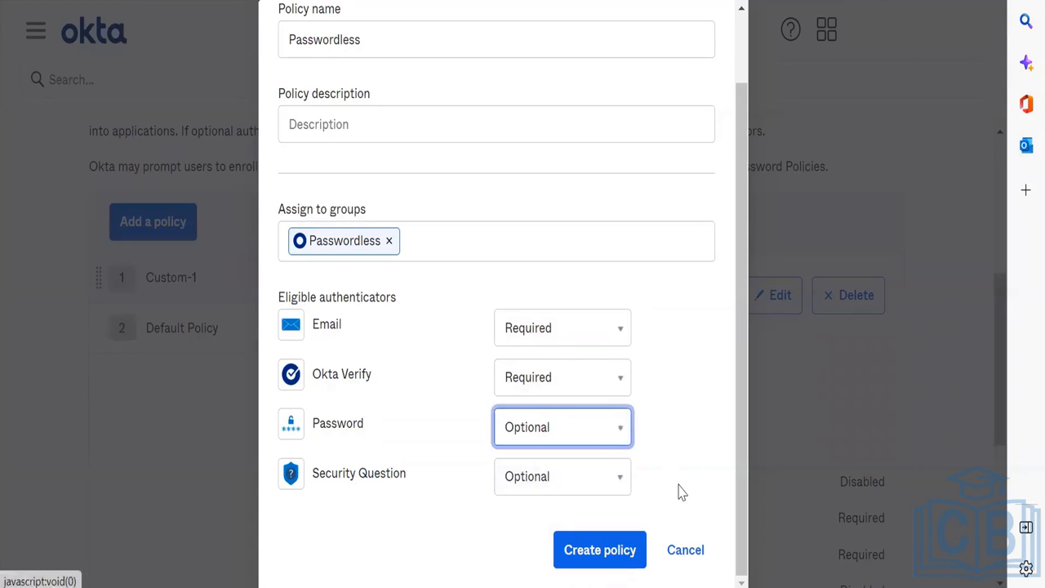
left_click(611, 550)
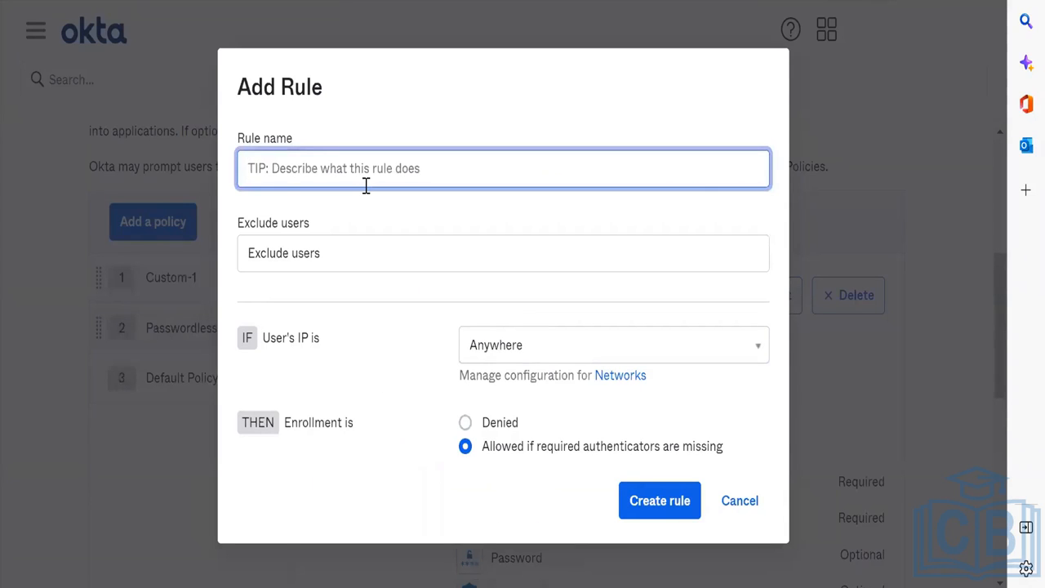
Step: Create rule Rule-1, keeping IP Anywhere and enrollment allowed
type("Ru")
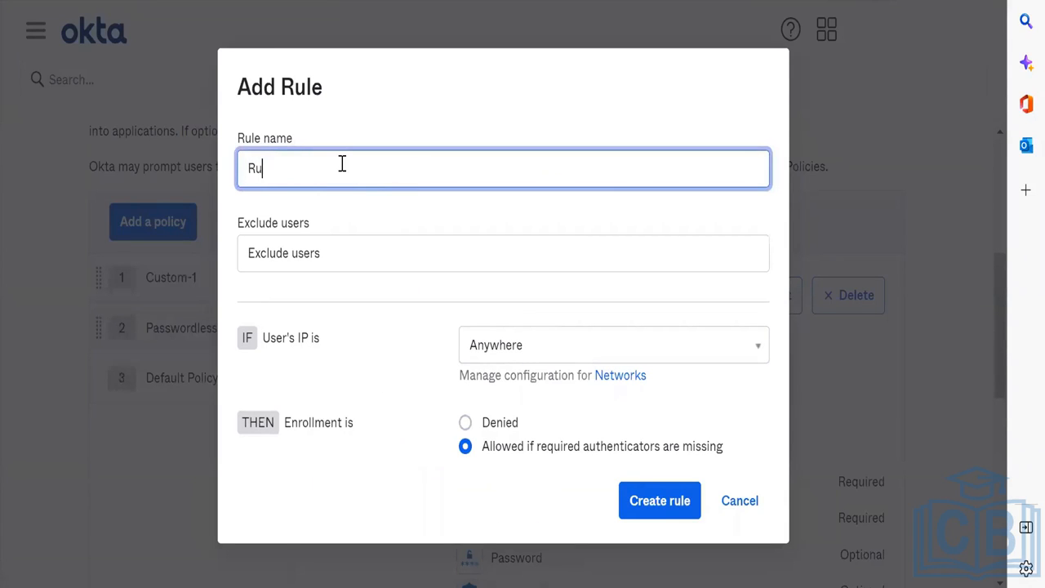
key("Tab")
key("Tab")
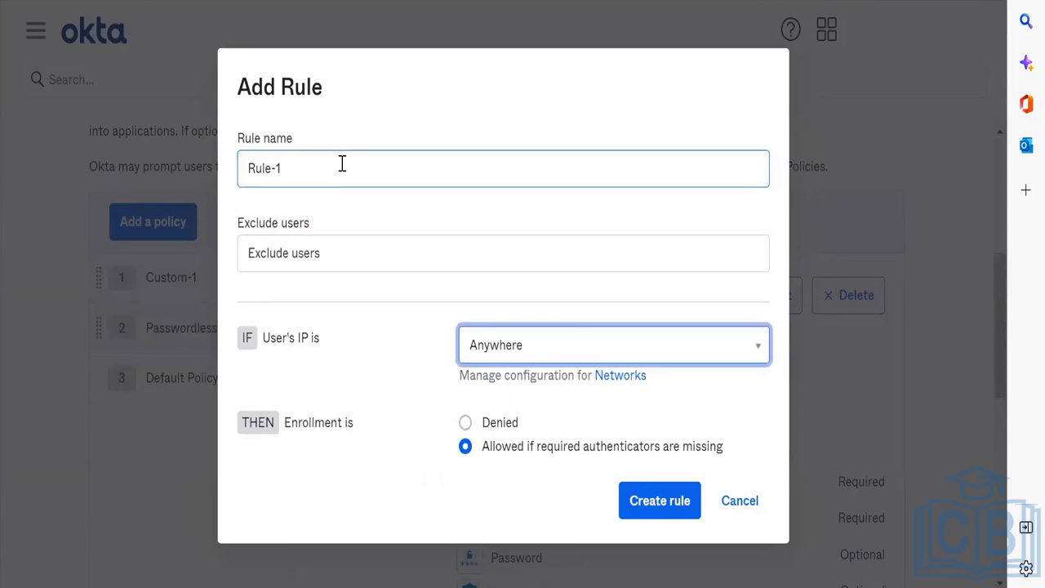
left_click(675, 506)
scroll(761, 467, "down", 2)
scroll(762, 467, "down", 1)
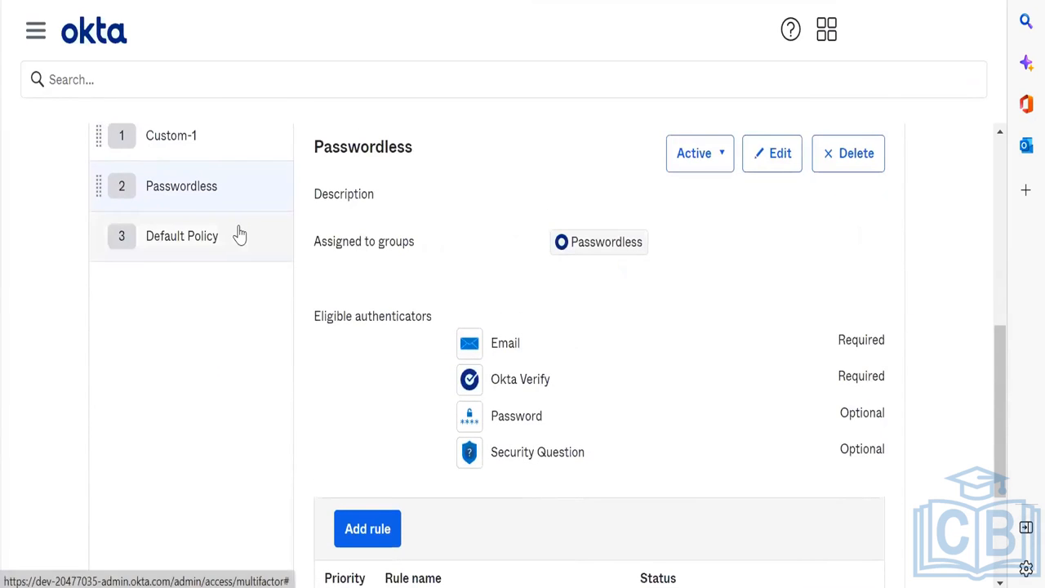
scroll(237, 232, "down", 1)
scroll(327, 187, "up", 5)
scroll(436, 450, "down", 2)
scroll(439, 454, "up", 1)
scroll(437, 451, "down", 4)
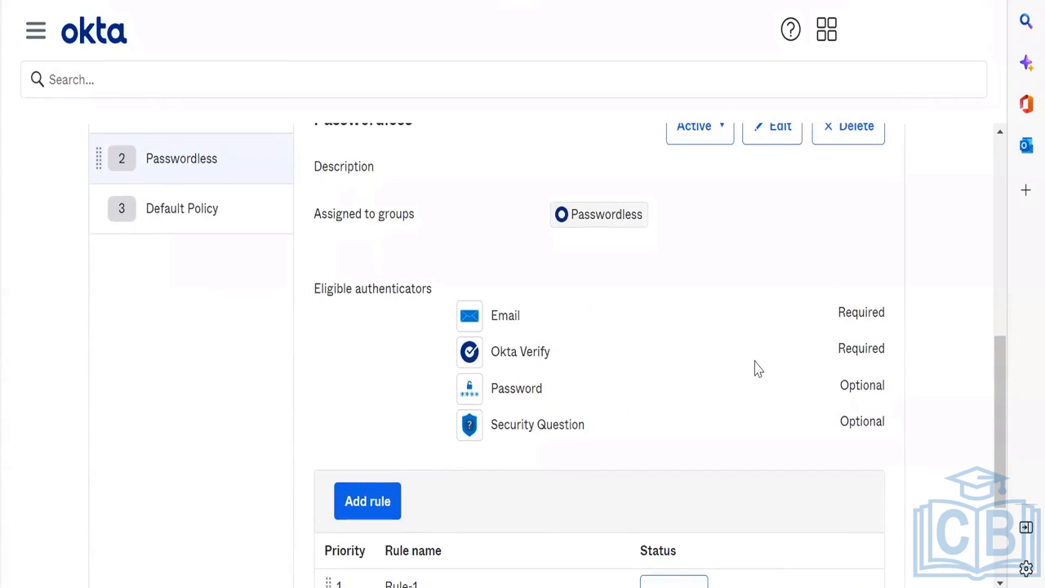
scroll(755, 367, "down", 2)
scroll(755, 367, "up", 6)
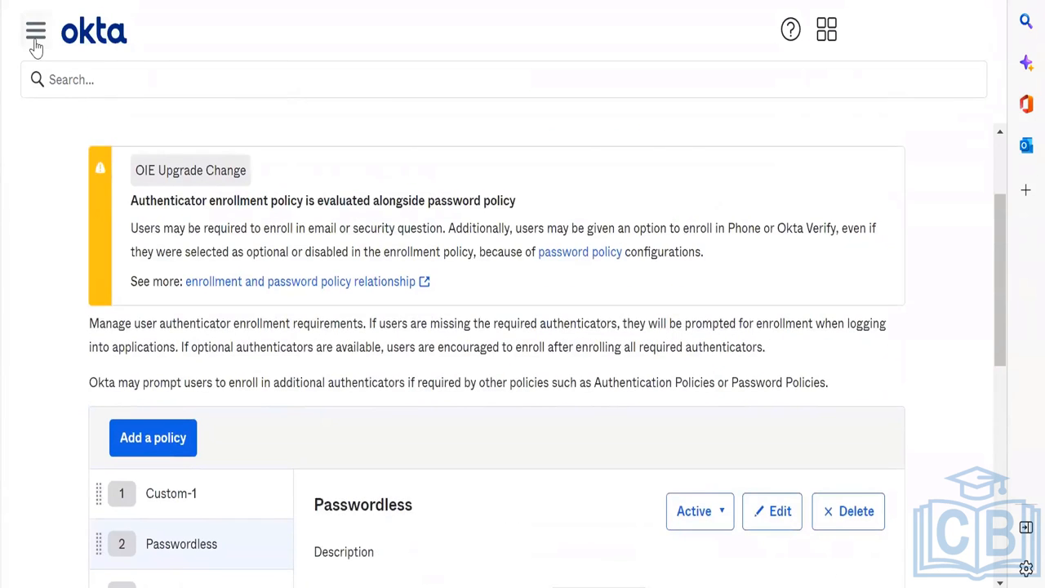
Step: Go to the authentication policies list
left_click(36, 32)
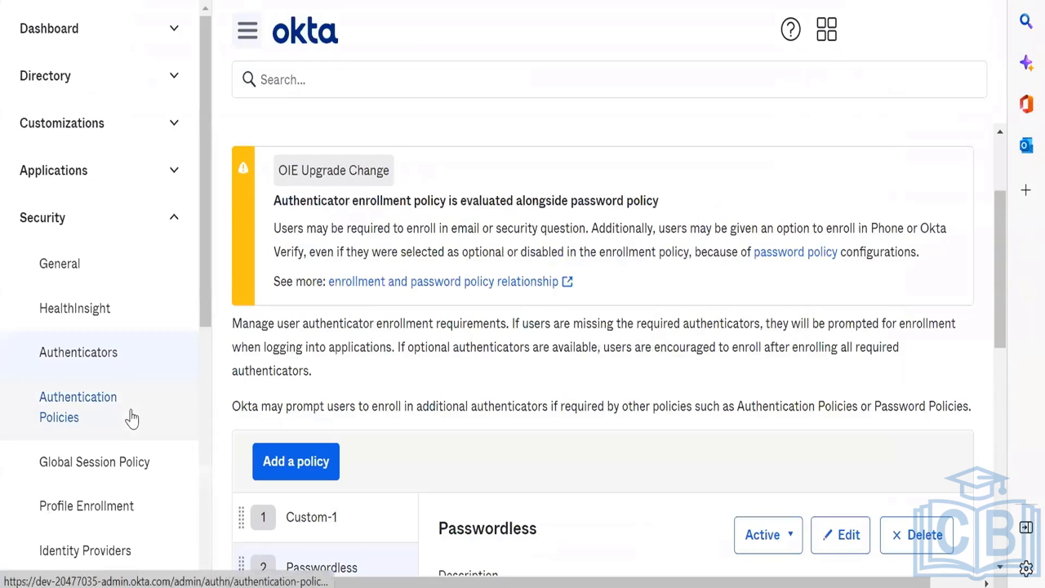
scroll(131, 418, "down", 2)
left_click(116, 382)
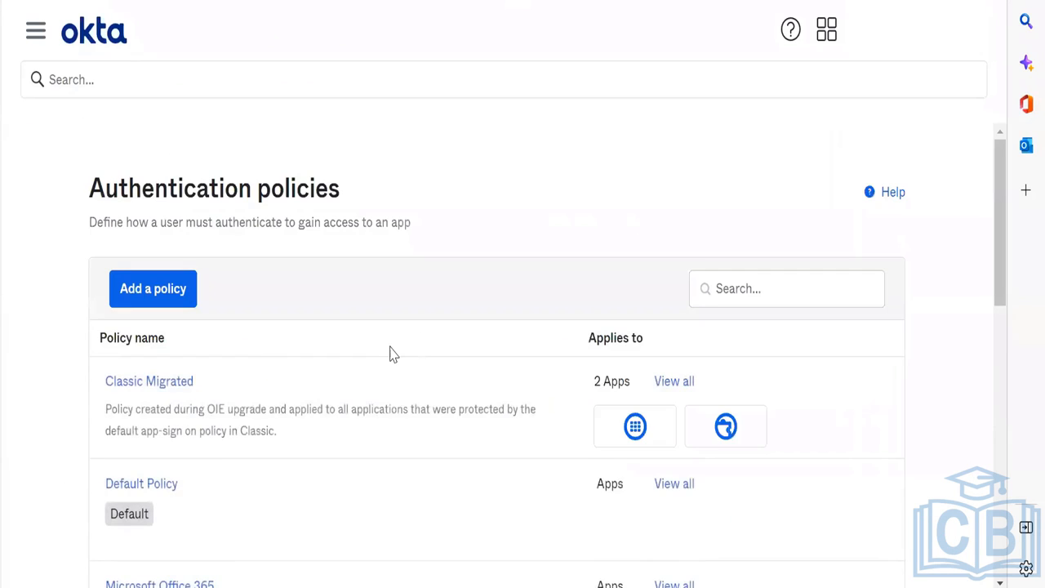
scroll(390, 354, "down", 3)
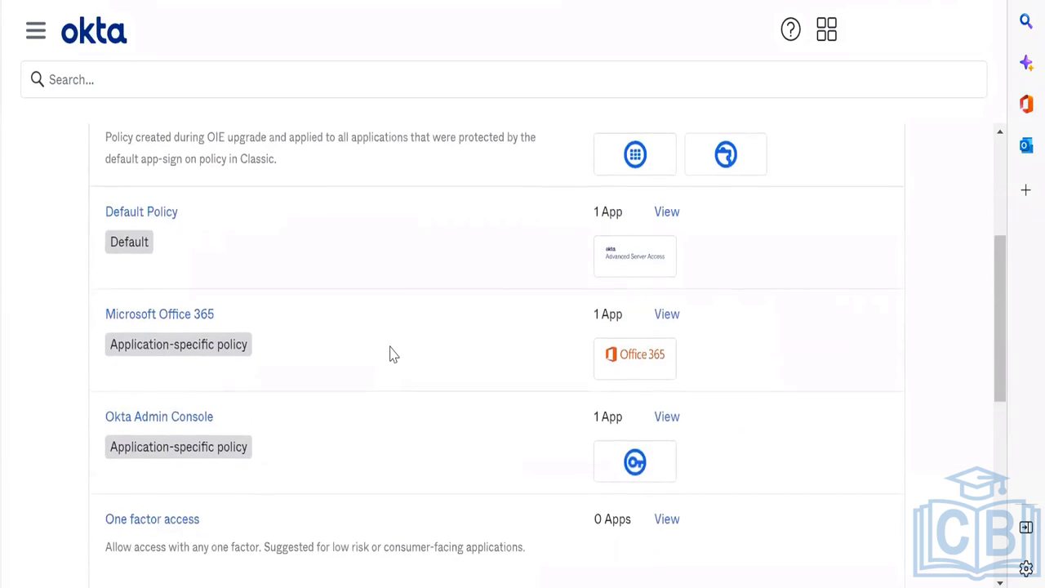
scroll(389, 354, "down", 1)
scroll(729, 304, "up", 4)
Step: Open the Classic Migrated policy's rules and show the MFA rule's actions
left_click(684, 324)
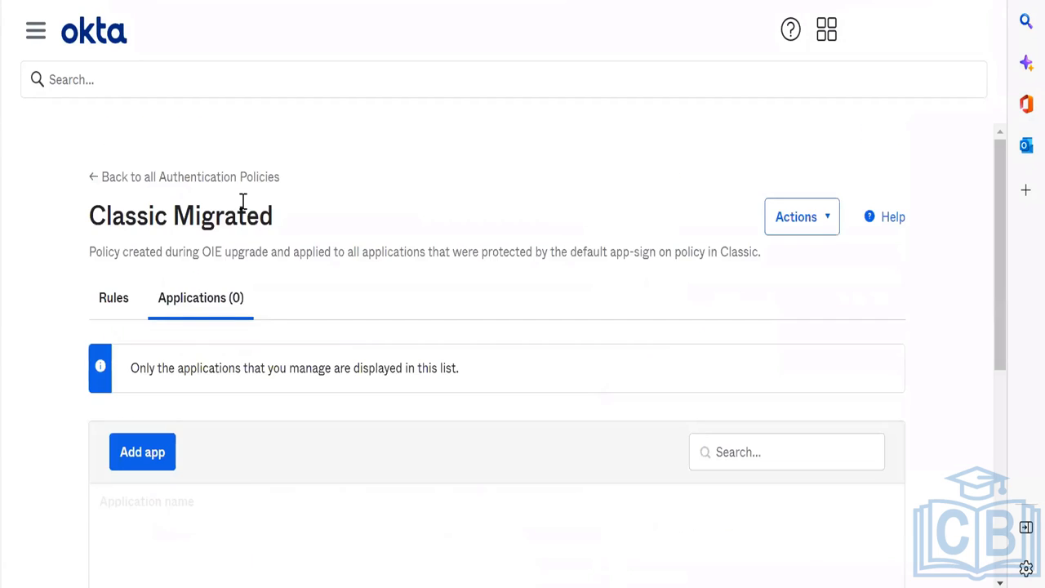
scroll(263, 373, "down", 3)
scroll(291, 345, "up", 3)
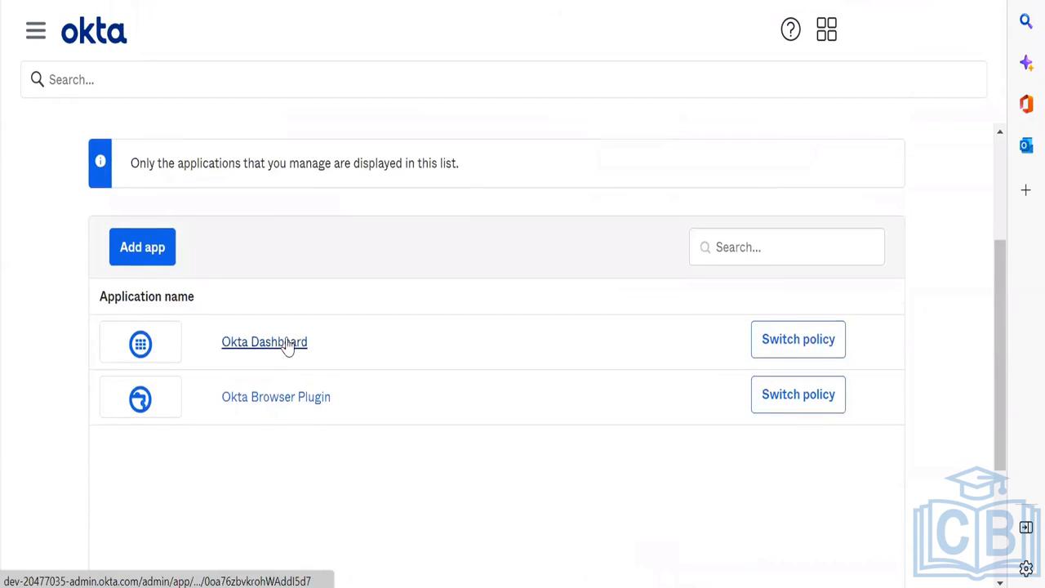
left_click(141, 280)
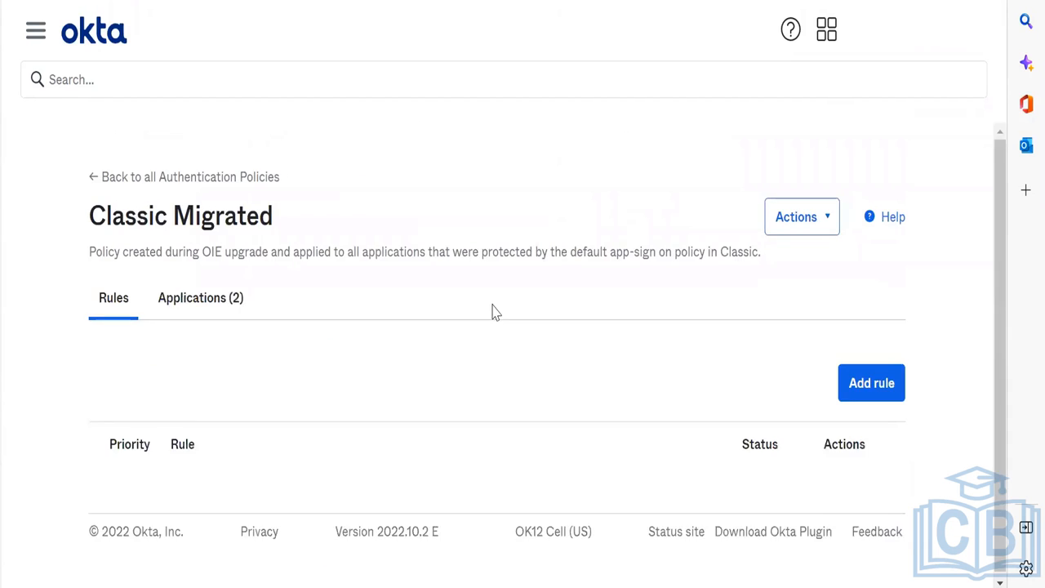
scroll(492, 310, "down", 5)
scroll(492, 304, "down", 3)
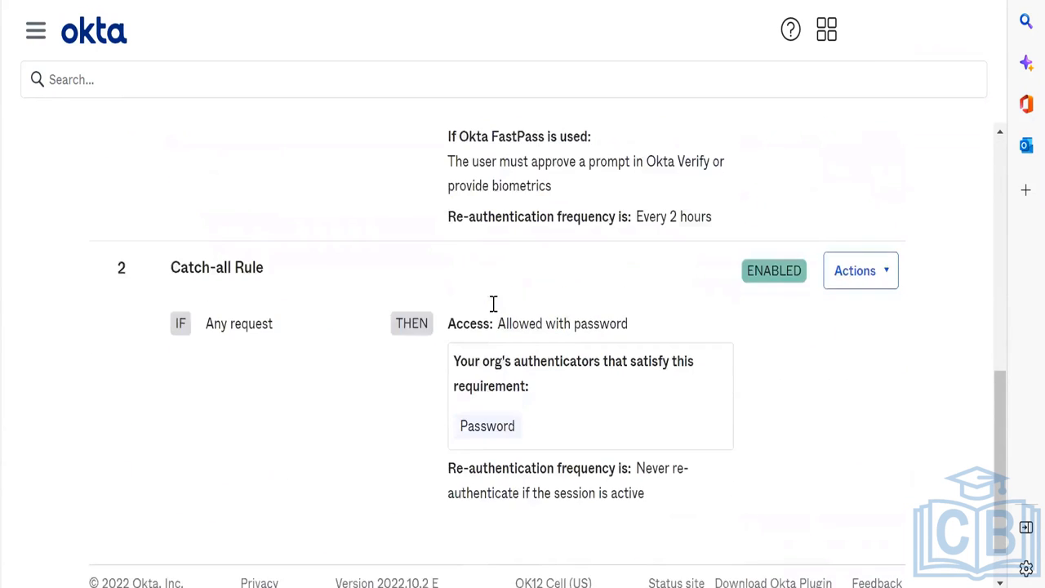
scroll(493, 303, "up", 4)
left_click(873, 157)
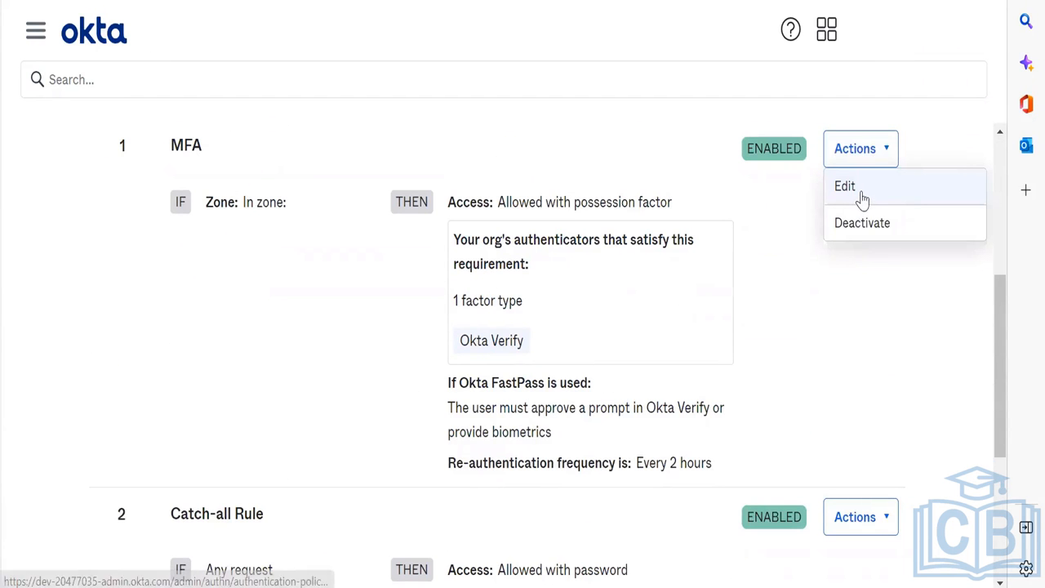
Step: Edit the MFA rule and rename it to Passwordless
left_click(863, 192)
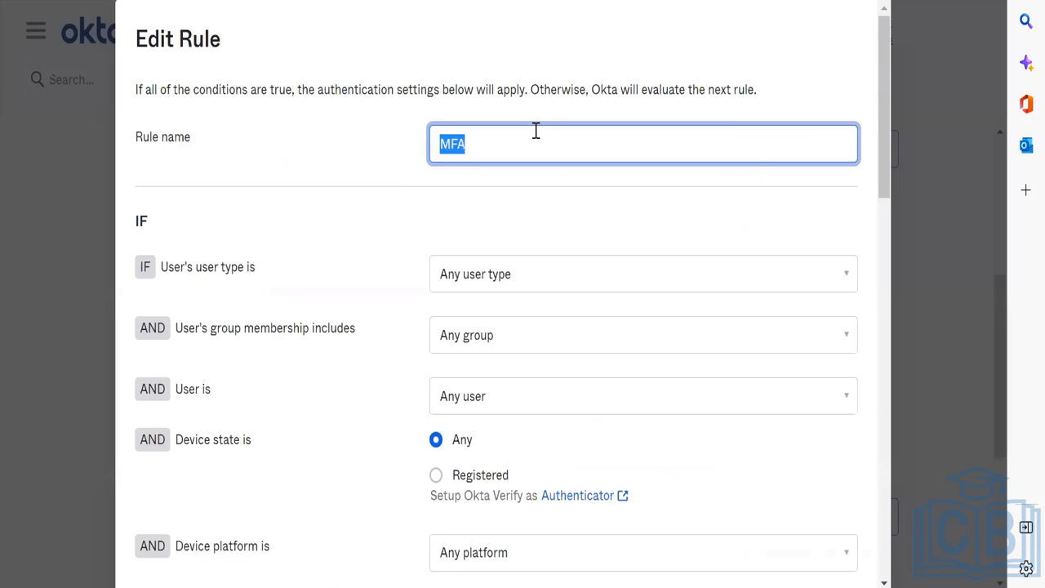
type("PAsswordless")
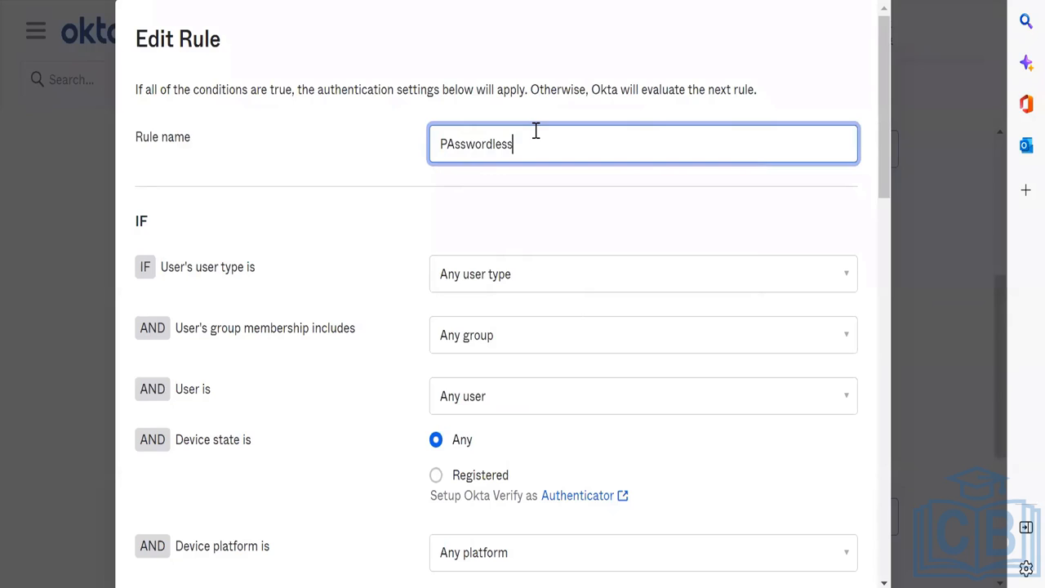
left_click(454, 145)
key("BackSpace")
type("a")
Step: Limit the rule to users in the Passwordless group
scroll(603, 156, "down", 2)
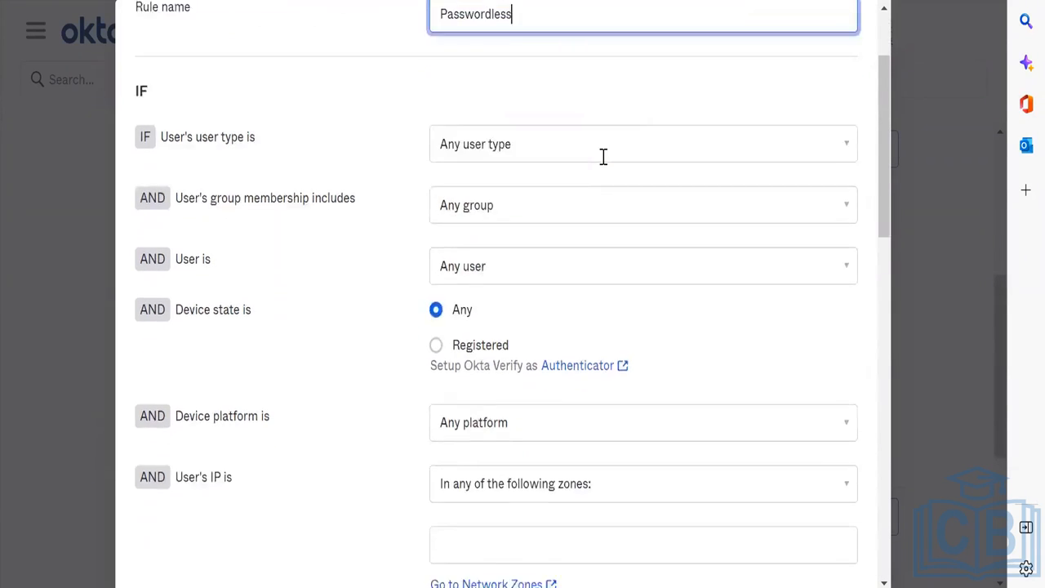
left_click(557, 156)
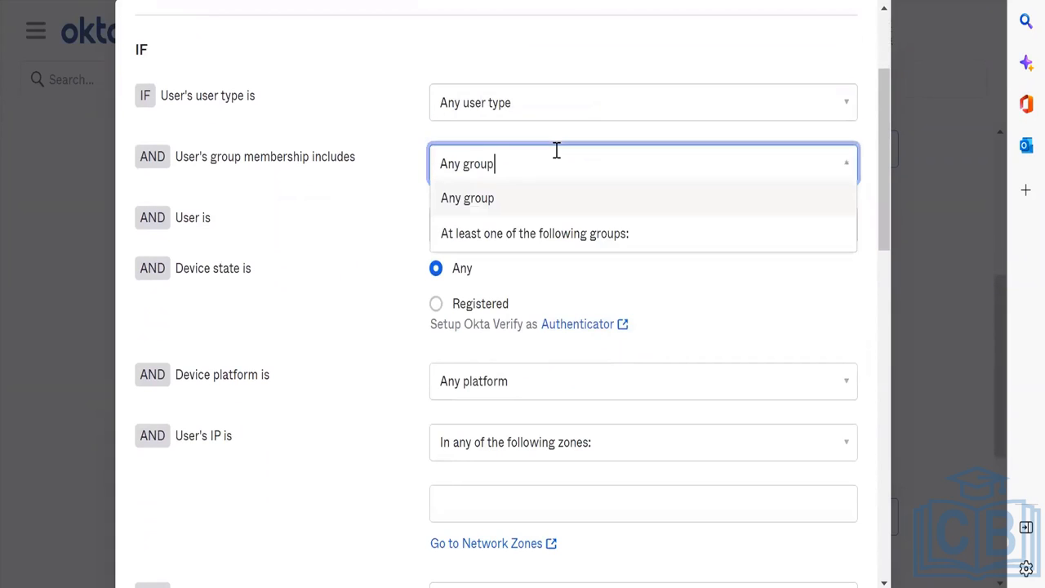
left_click(542, 227)
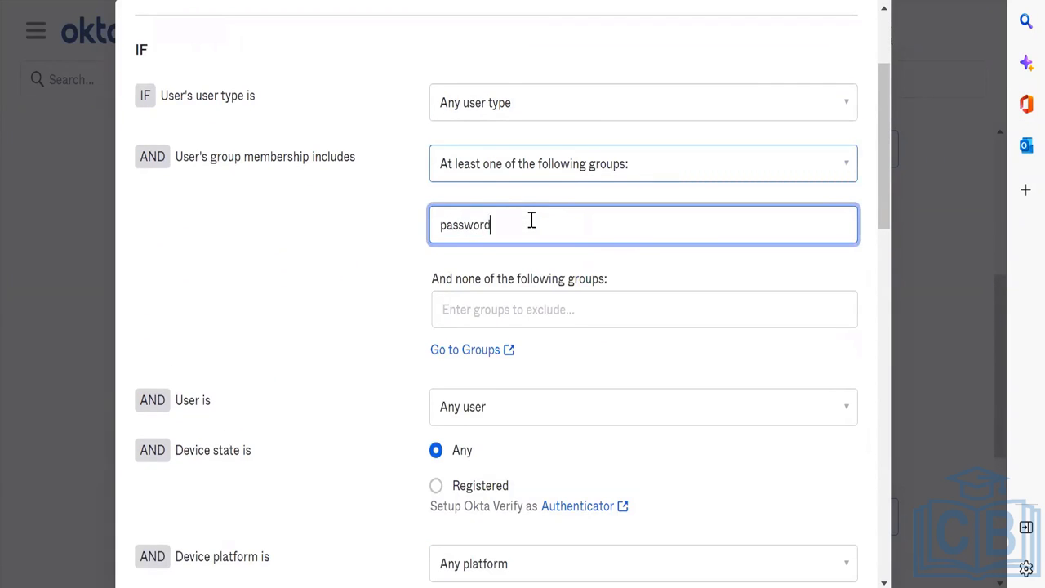
left_click(520, 294)
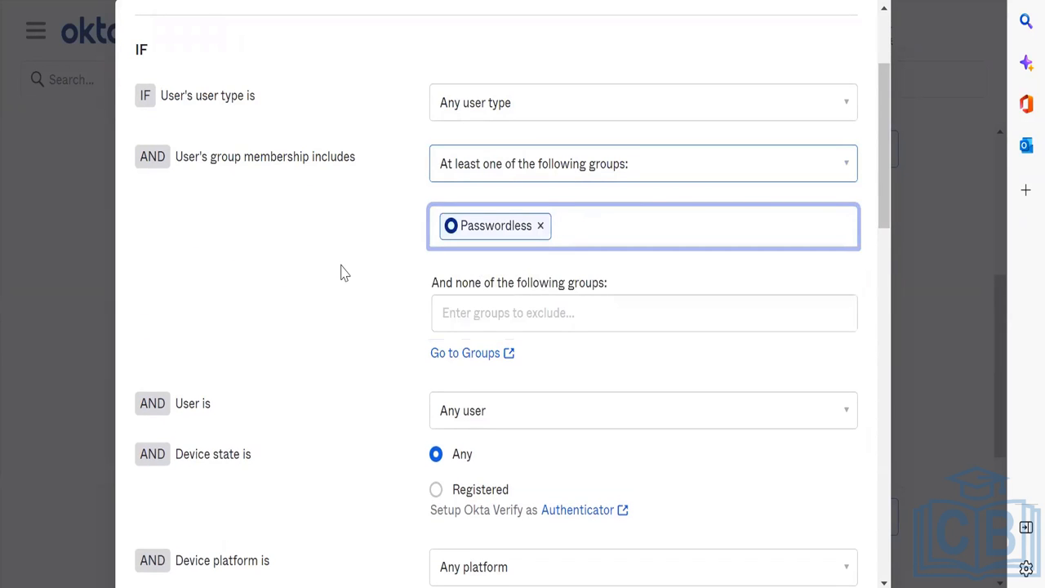
scroll(343, 273, "down", 3)
scroll(443, 343, "up", 2)
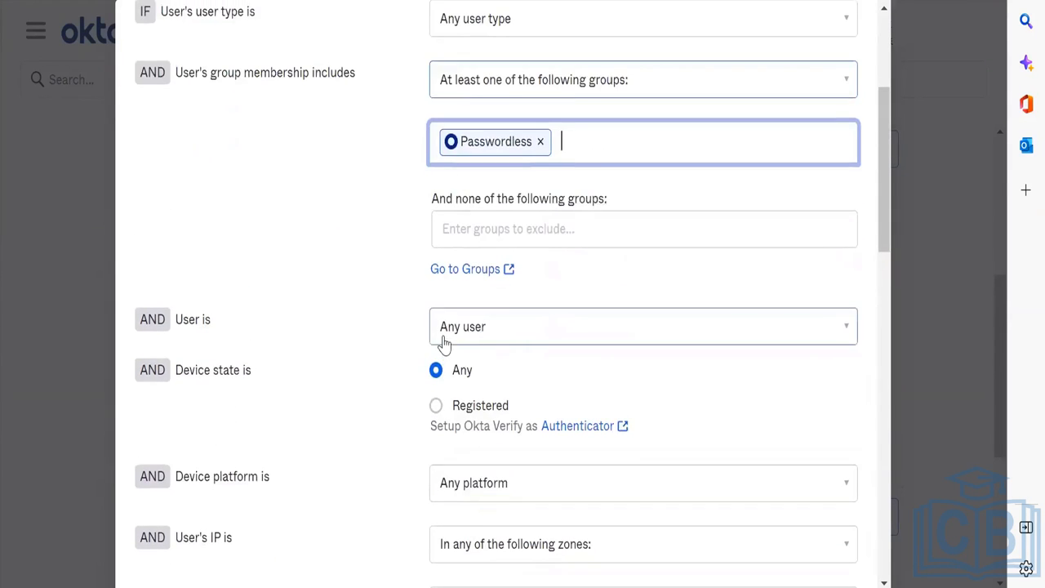
scroll(443, 343, "up", 2)
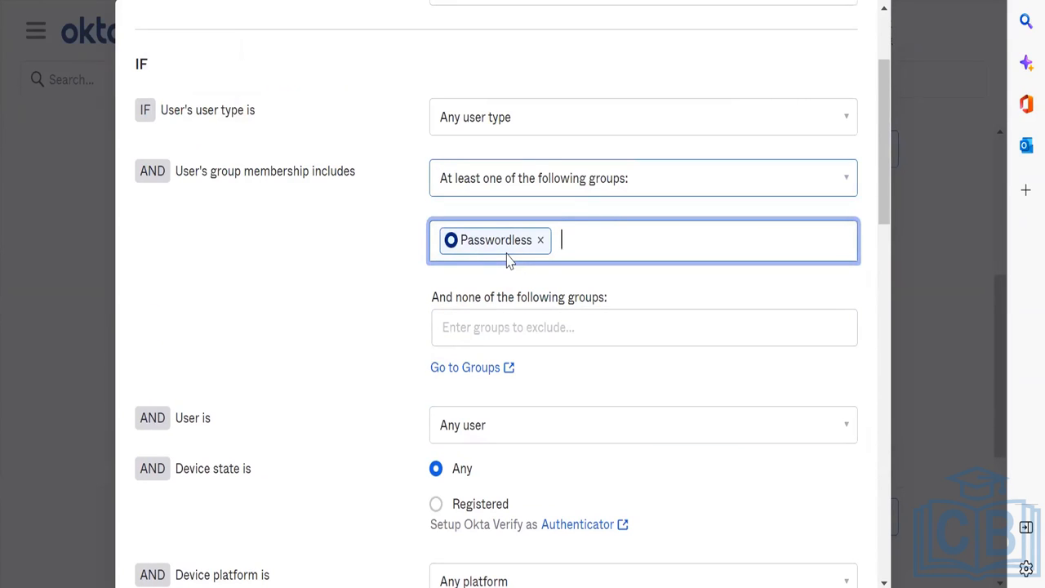
scroll(506, 259, "down", 3)
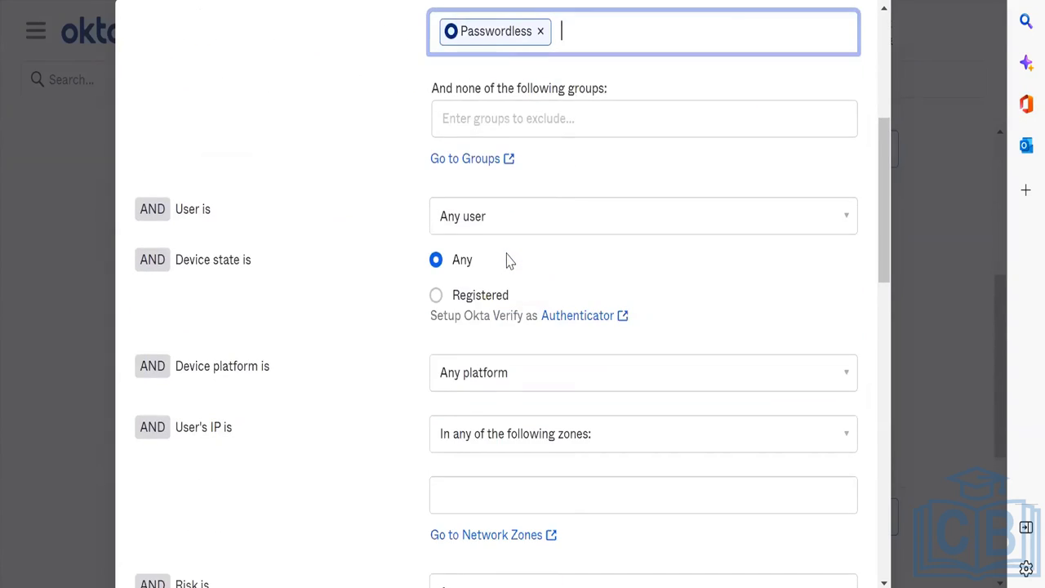
scroll(506, 260, "down", 2)
scroll(506, 259, "down", 2)
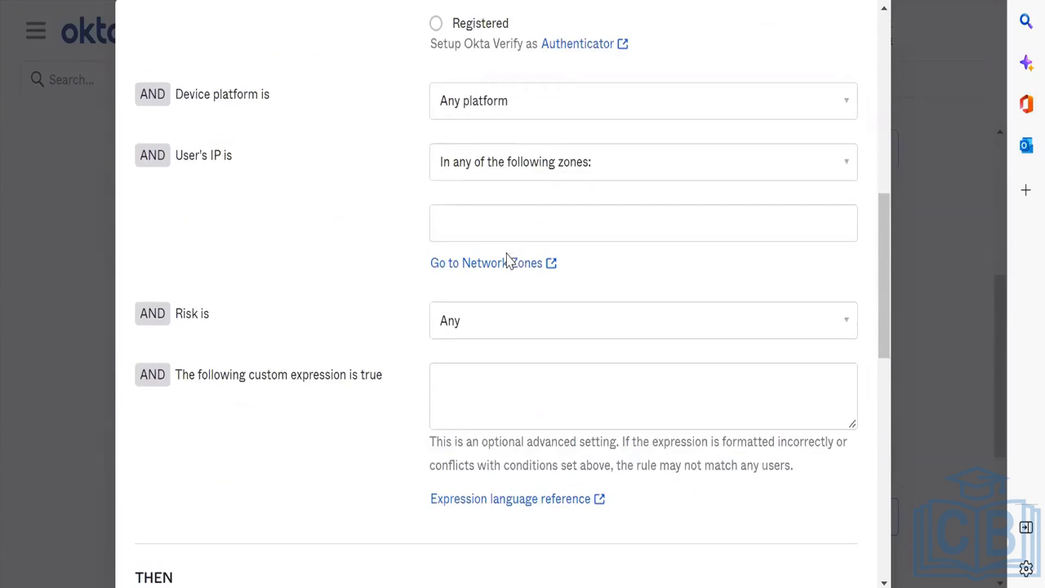
scroll(506, 259, "down", 3)
scroll(506, 260, "down", 3)
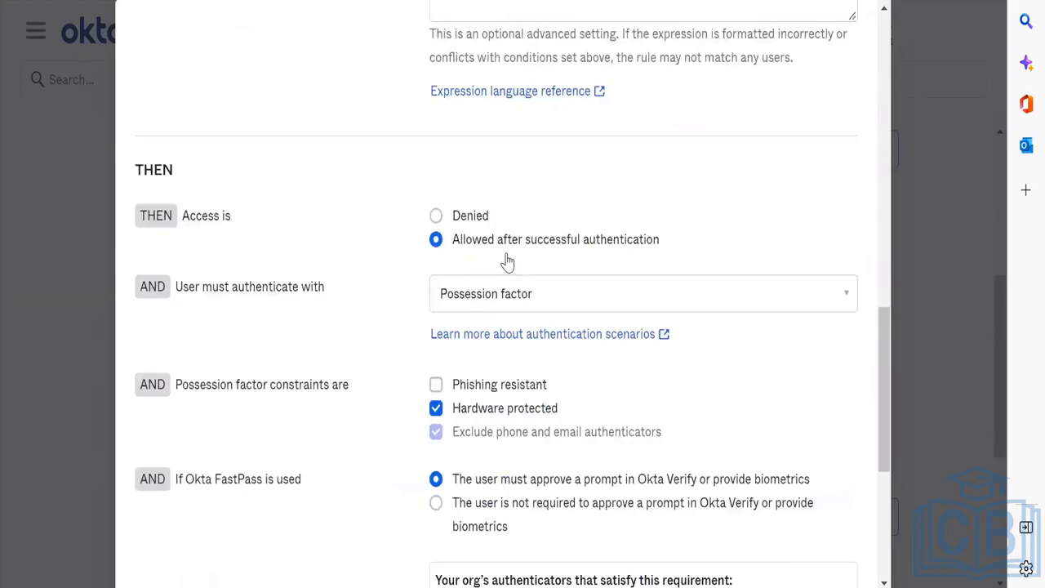
Step: Keep Possession factor as the required authentication method and save
left_click(559, 211)
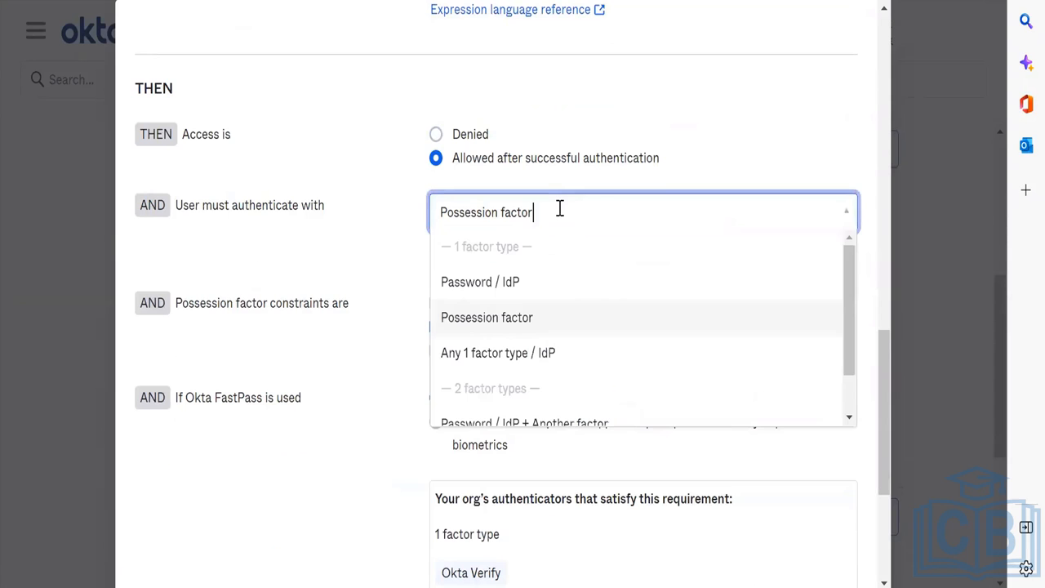
left_click(532, 318)
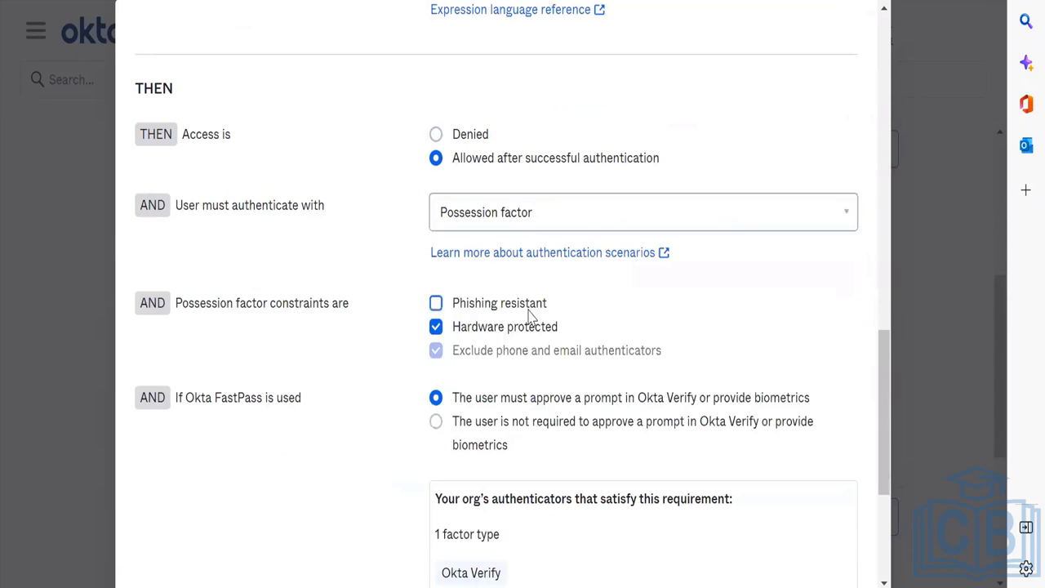
right_click(341, 238)
scroll(491, 353, "down", 4)
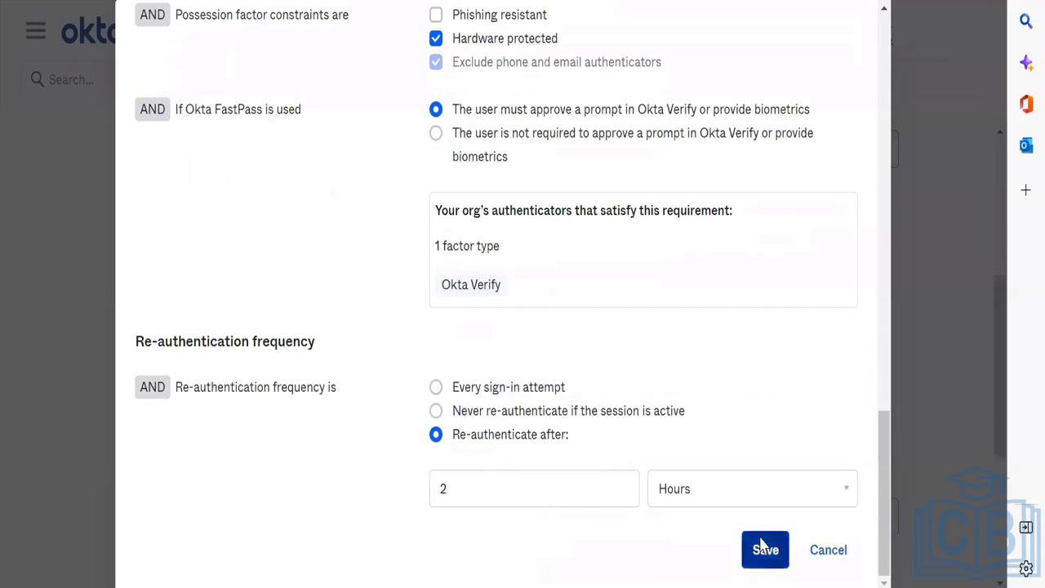
left_click(759, 543)
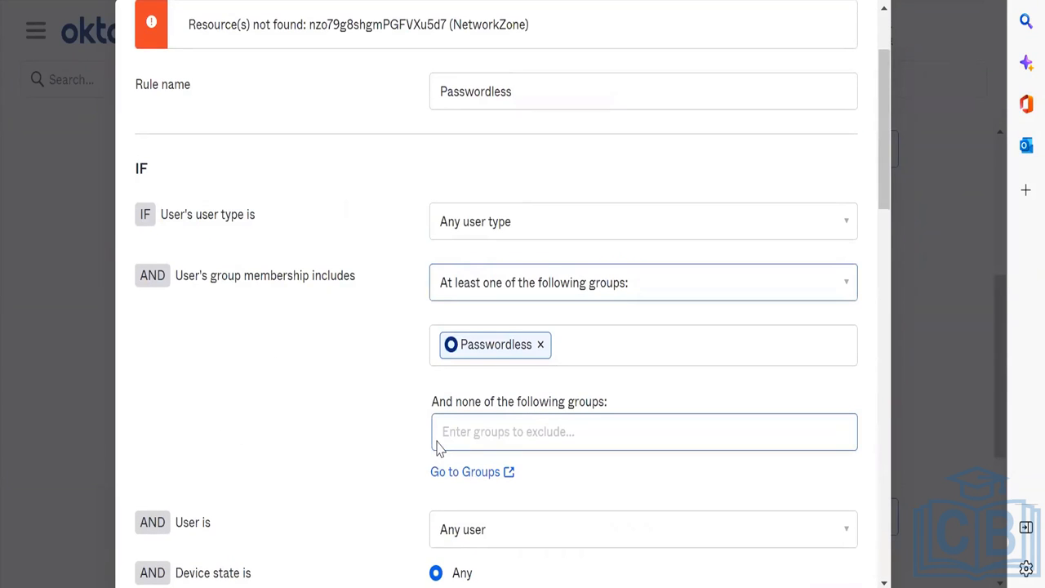
Step: Set re-authentication to occur on every sign-in attempt
scroll(437, 447, "down", 3)
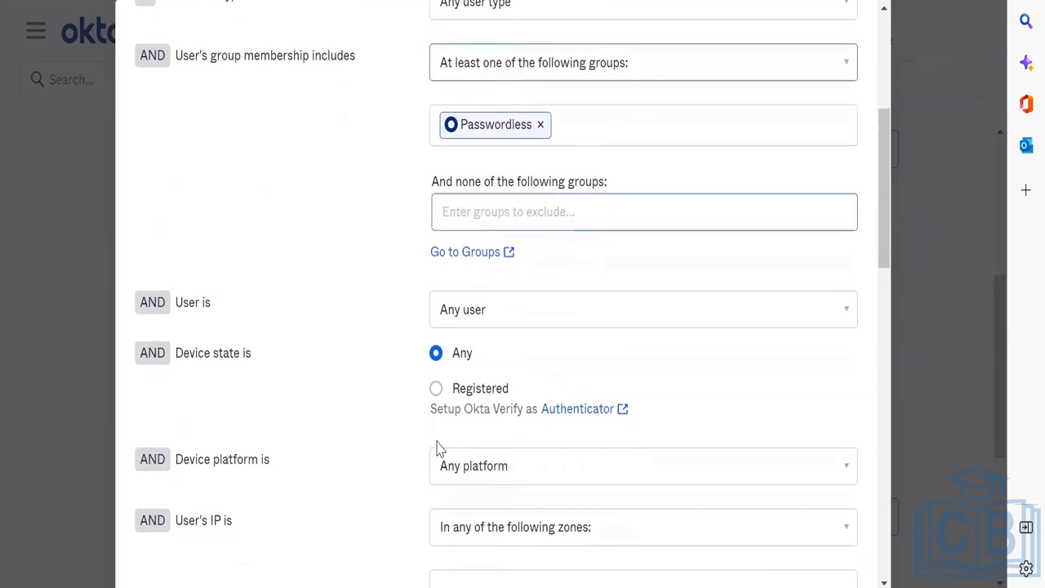
scroll(436, 447, "down", 2)
scroll(436, 448, "down", 4)
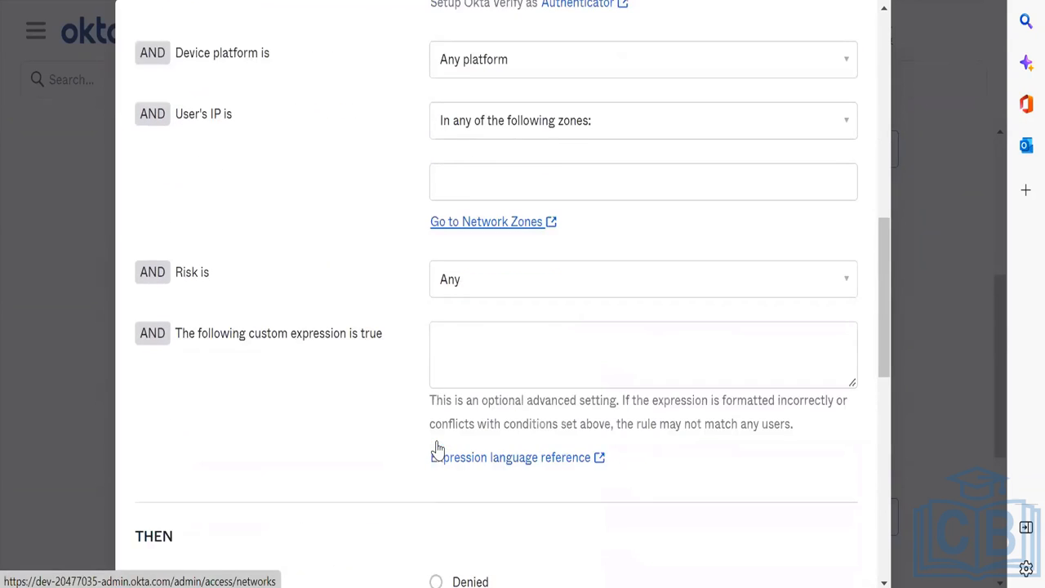
scroll(437, 447, "up", 6)
scroll(437, 441, "up", 2)
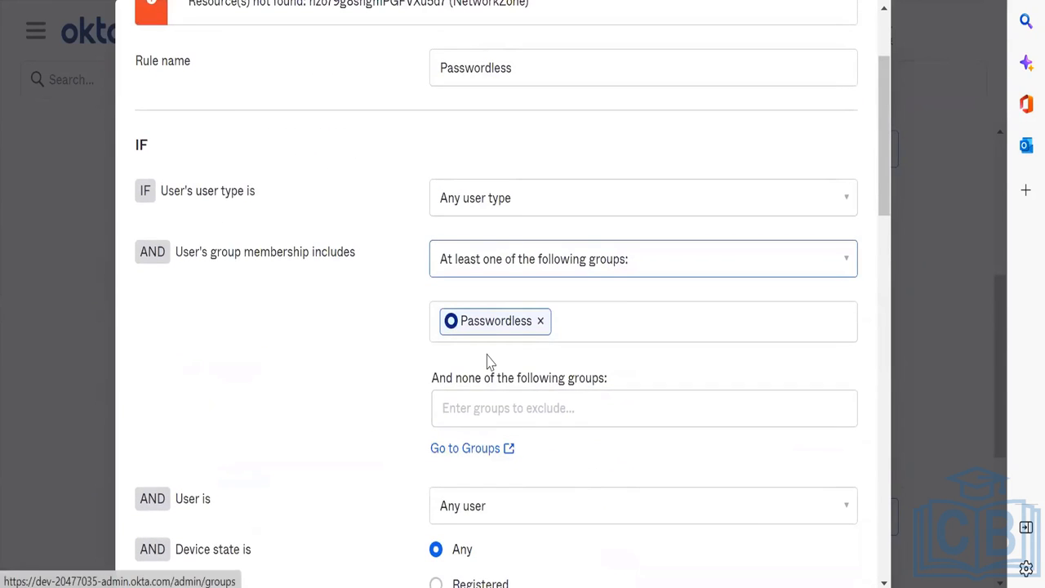
scroll(531, 310, "down", 1)
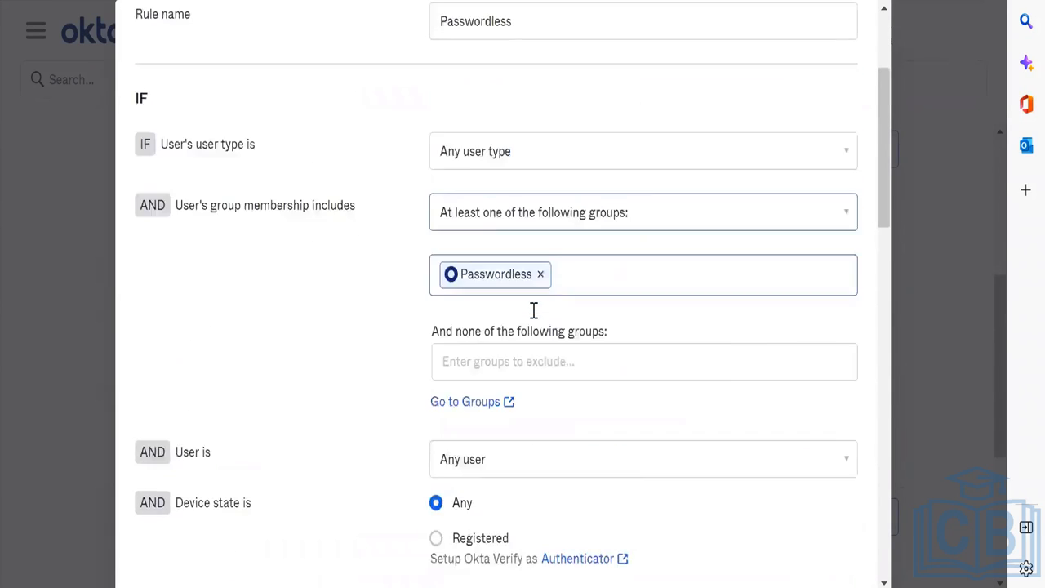
scroll(532, 310, "up", 3)
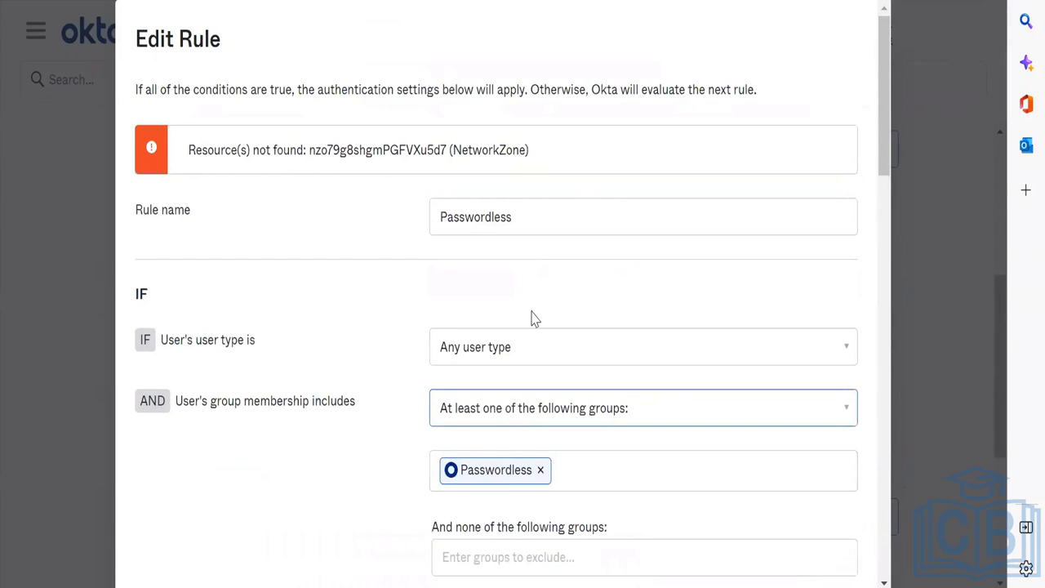
scroll(531, 318, "down", 5)
scroll(532, 318, "down", 3)
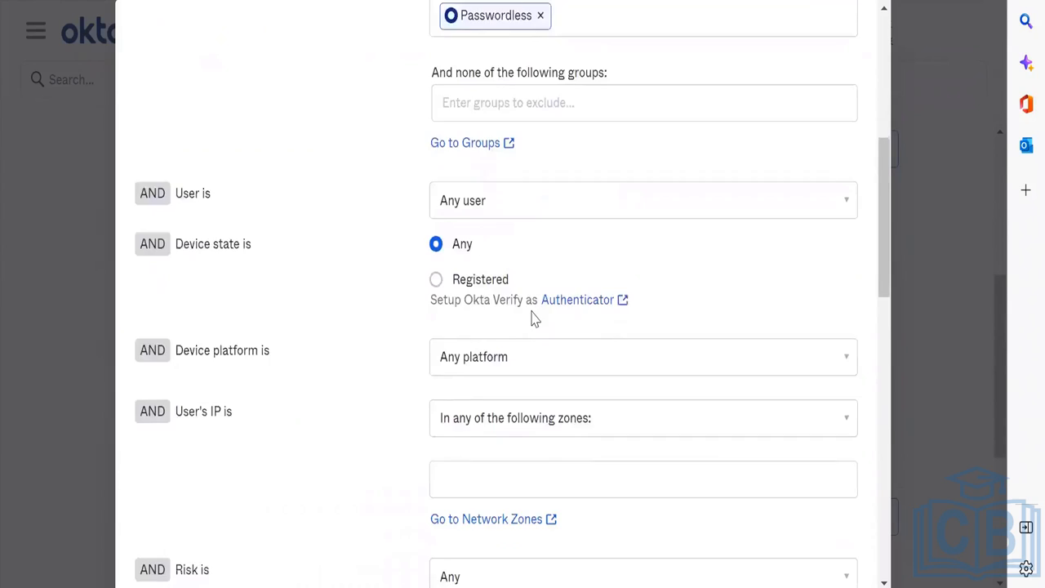
scroll(531, 318, "down", 5)
scroll(531, 318, "down", 2)
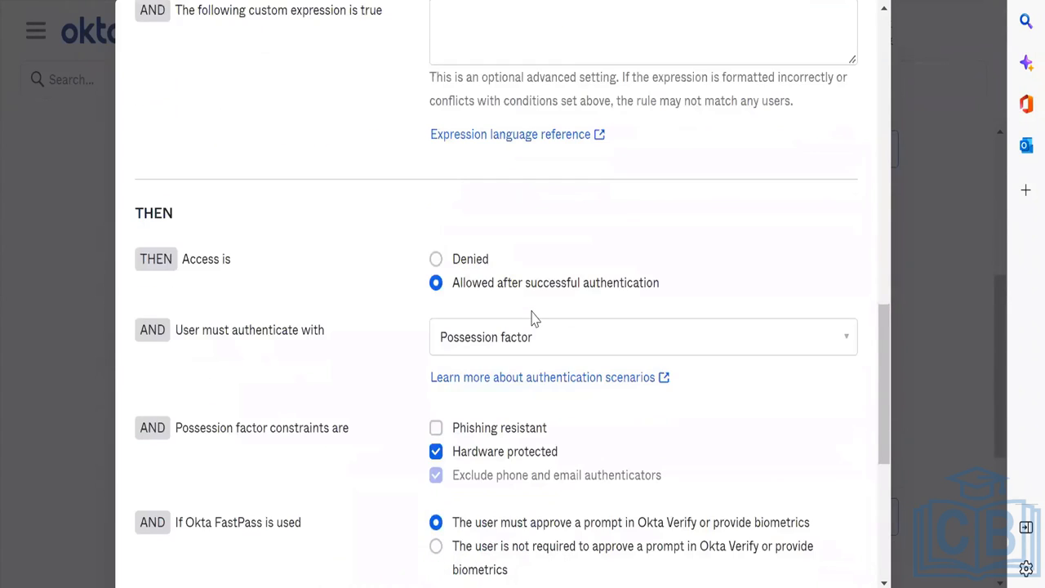
scroll(532, 318, "down", 1)
scroll(531, 319, "down", 2)
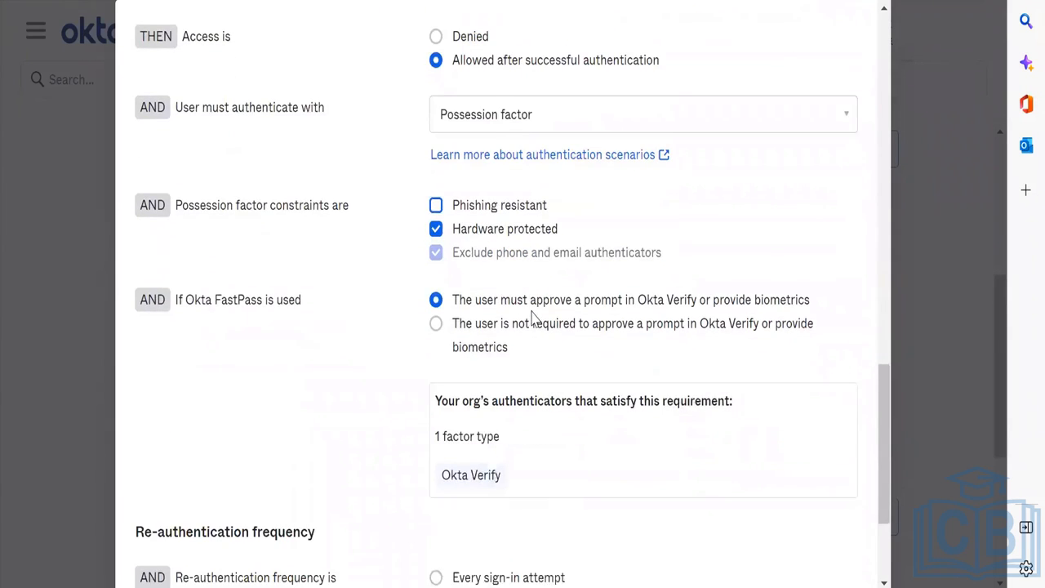
scroll(531, 318, "down", 2)
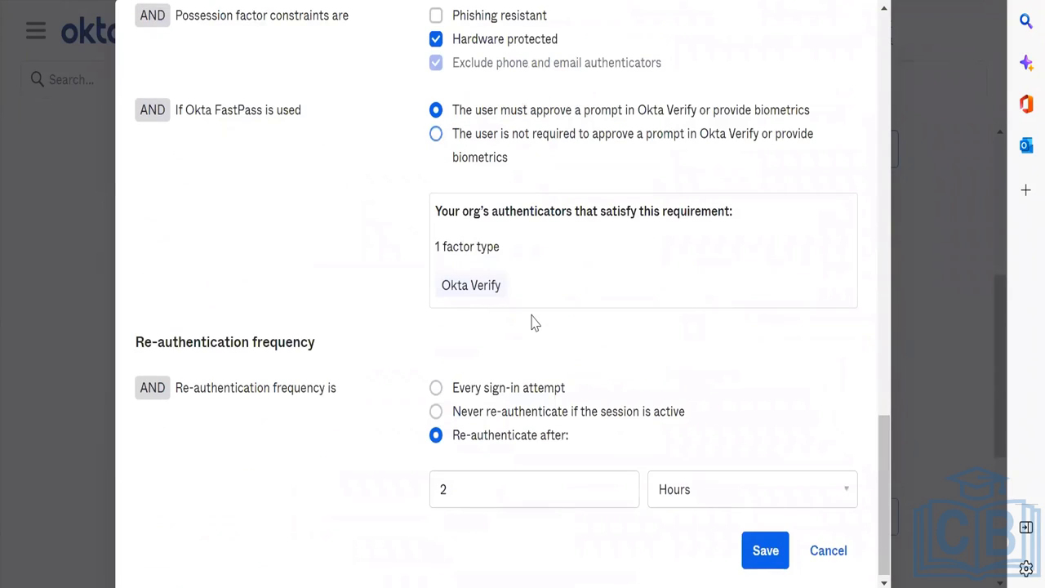
left_click(508, 390)
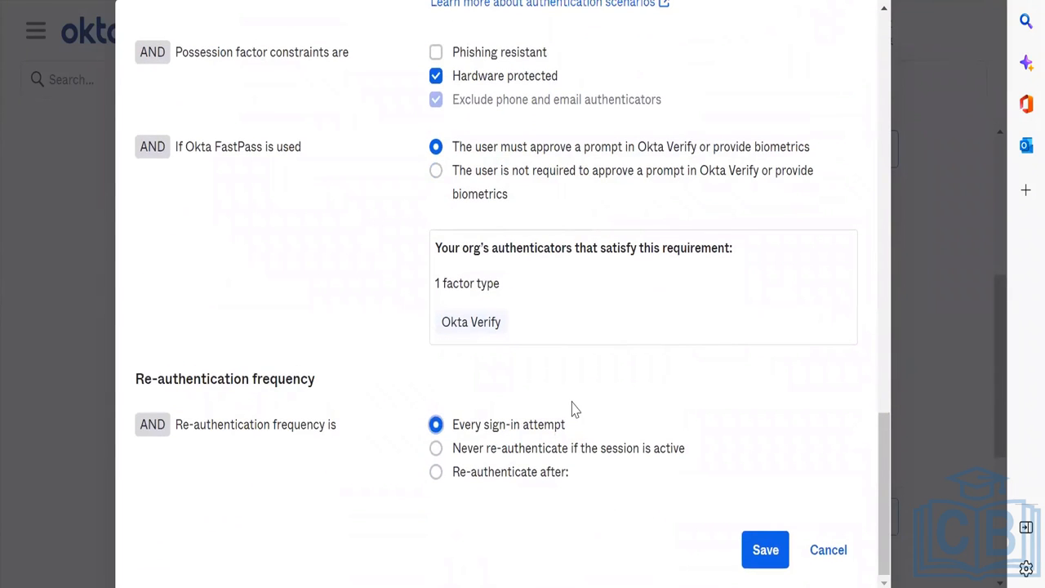
Step: Allow any IP, switch to re-authentication after 2 hours, and save
scroll(571, 408, "up", 15)
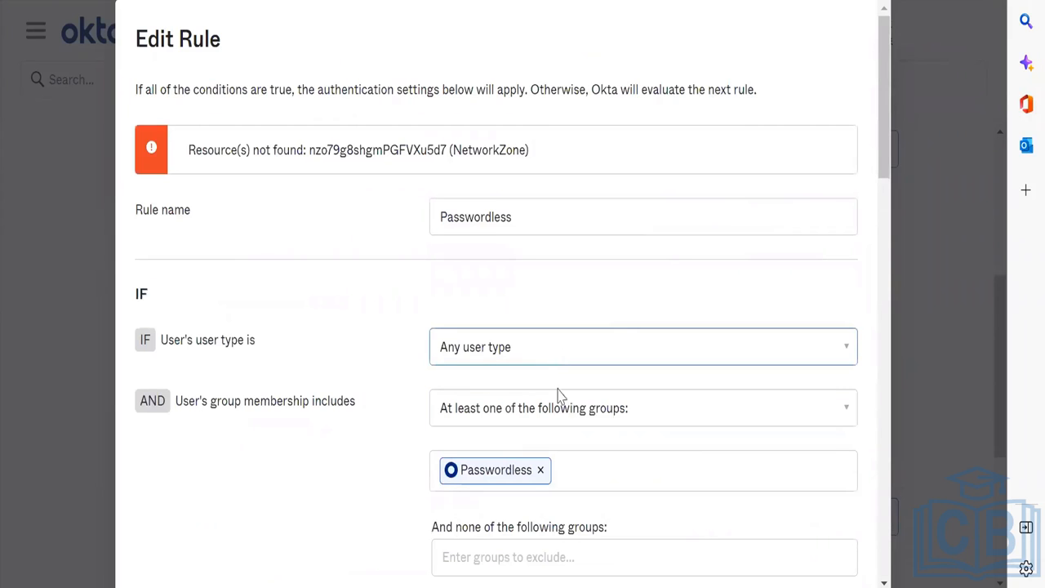
scroll(559, 395, "down", 5)
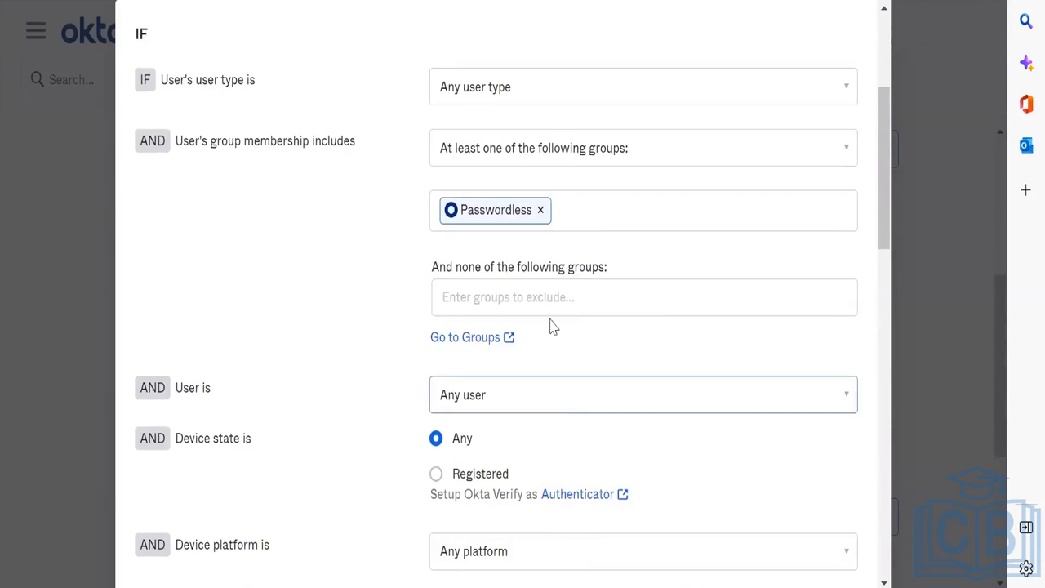
scroll(522, 294, "down", 4)
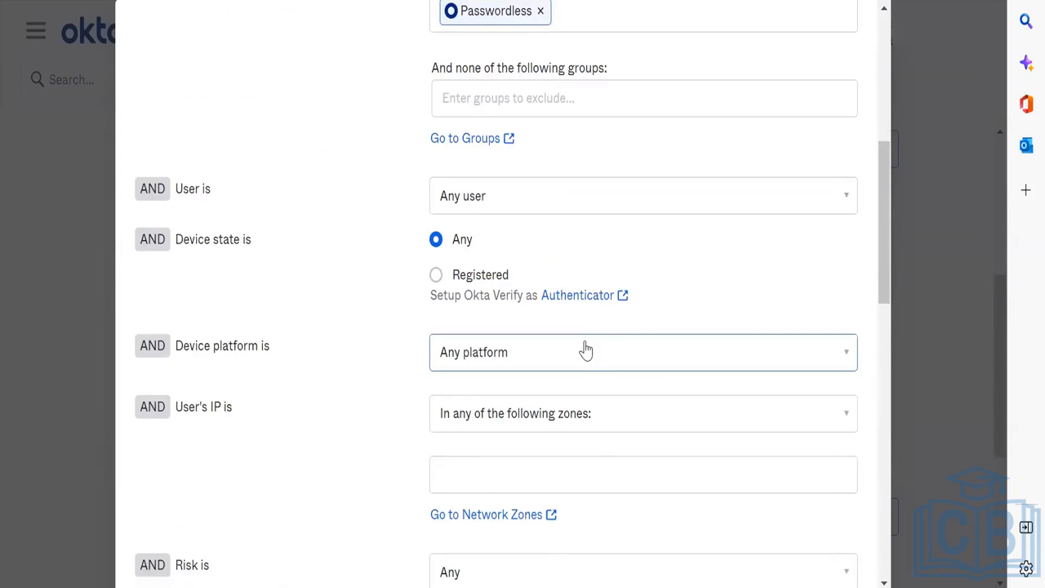
scroll(576, 383, "down", 2)
left_click(571, 315)
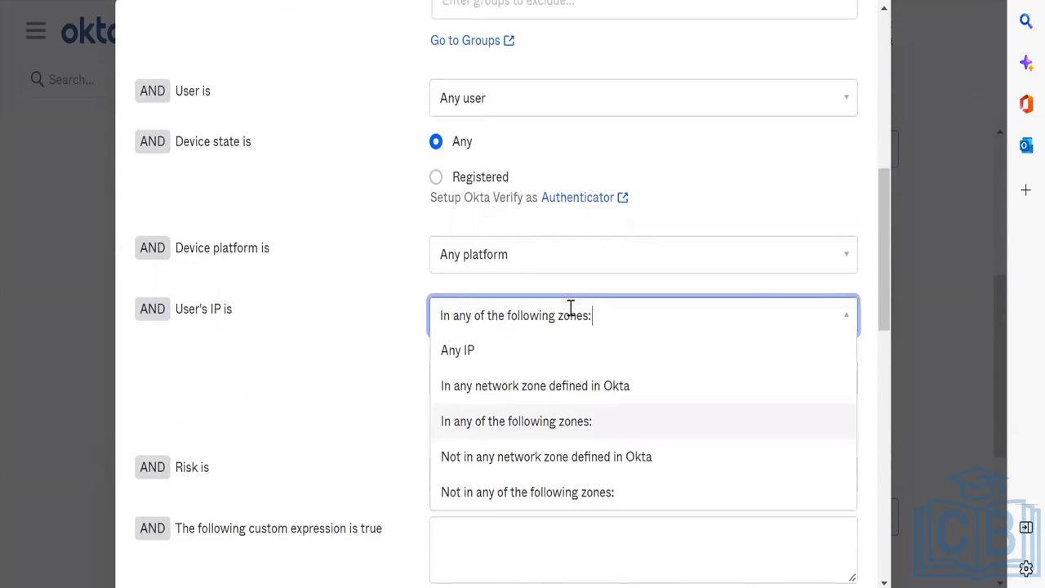
left_click(520, 350)
scroll(350, 353, "down", 10)
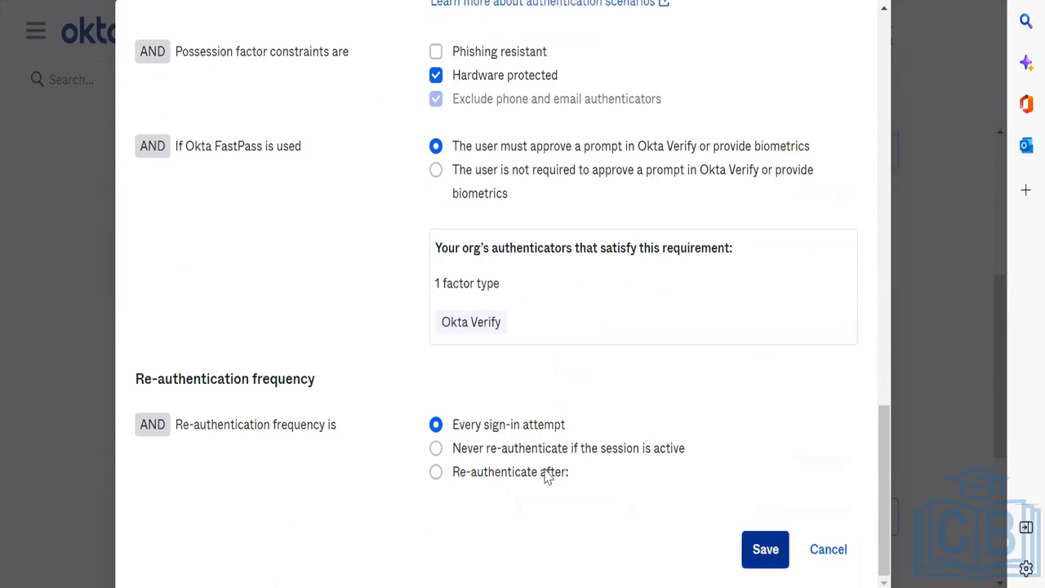
left_click(559, 478)
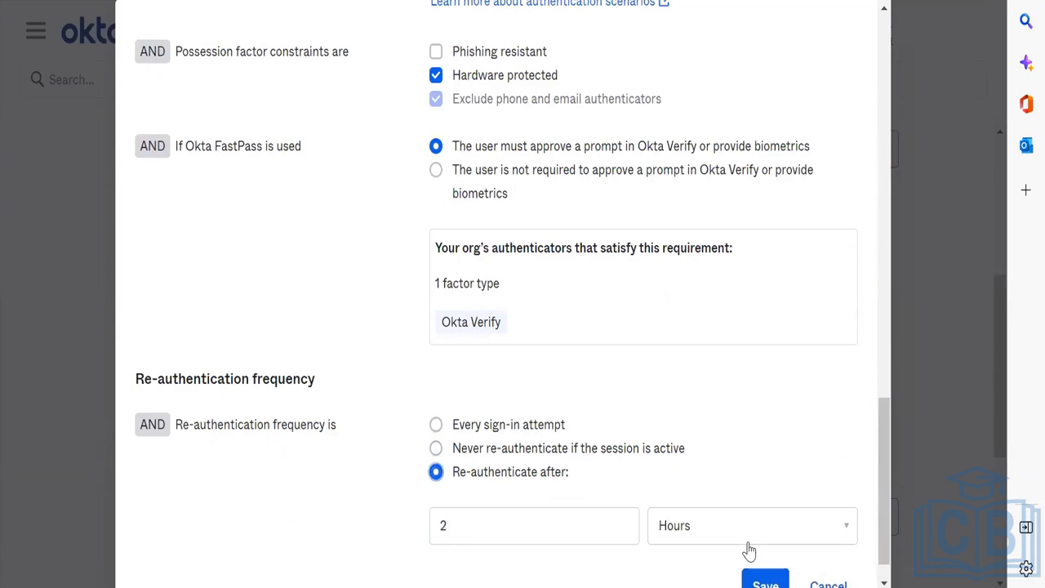
left_click(759, 577)
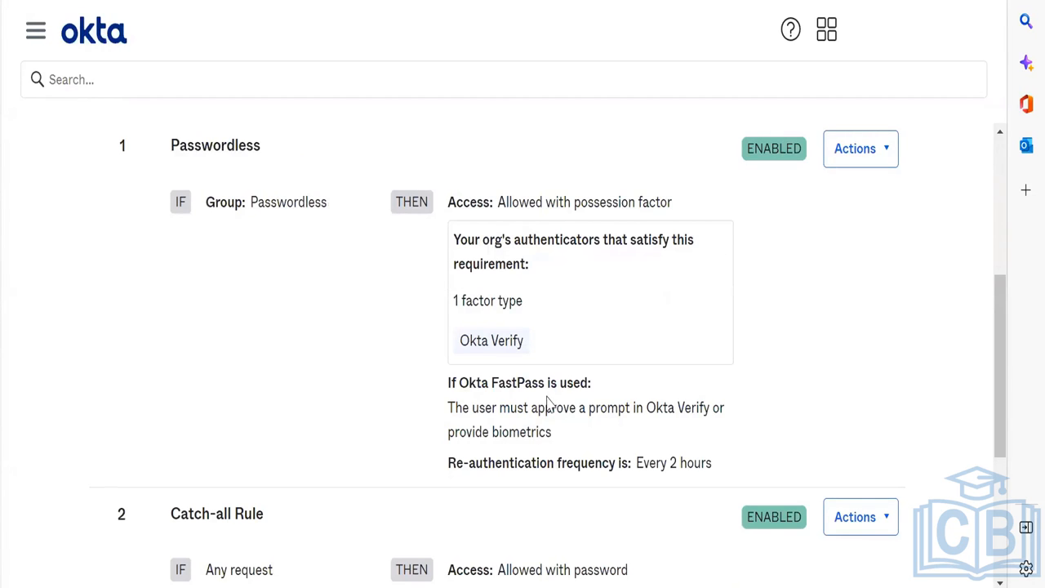
Step: Check the Passwordless rule's factor and group details, then open the admin navigation
left_click_drag(519, 295, 533, 302)
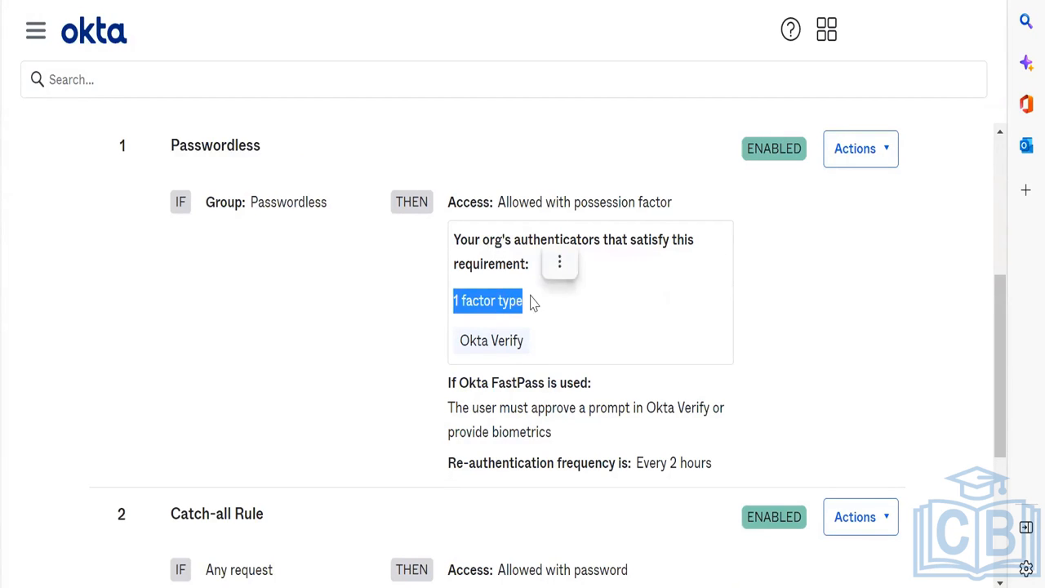
left_click(500, 346)
double_click(289, 201)
left_click(378, 280)
scroll(378, 279, "down", 2)
scroll(378, 280, "up", 6)
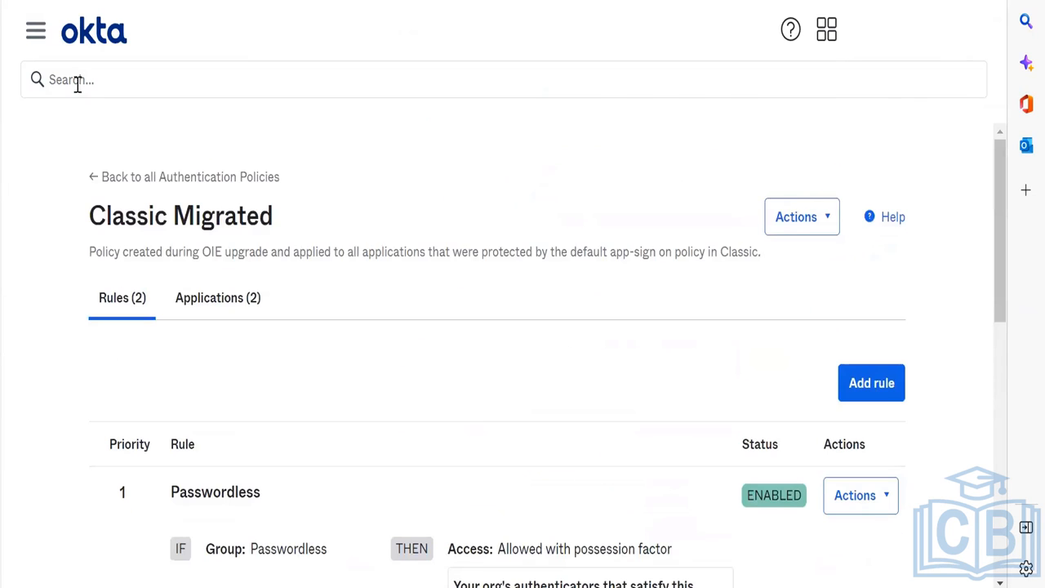
left_click(51, 39)
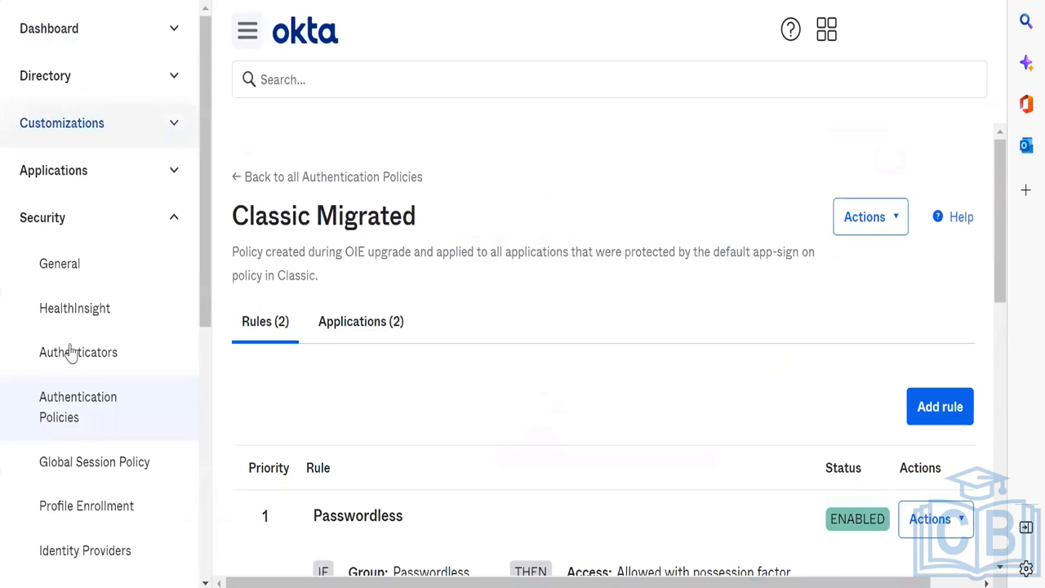
Step: In Global Session Policy, reassign Custom-1 from Everyone to the Passwordless group
left_click(89, 465)
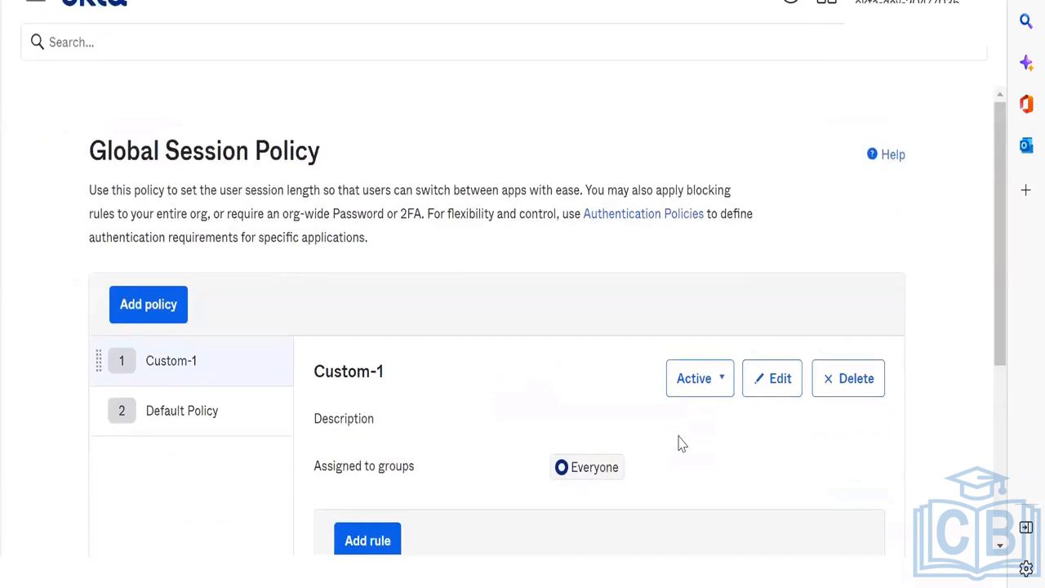
scroll(682, 443, "down", 4)
scroll(681, 443, "up", 3)
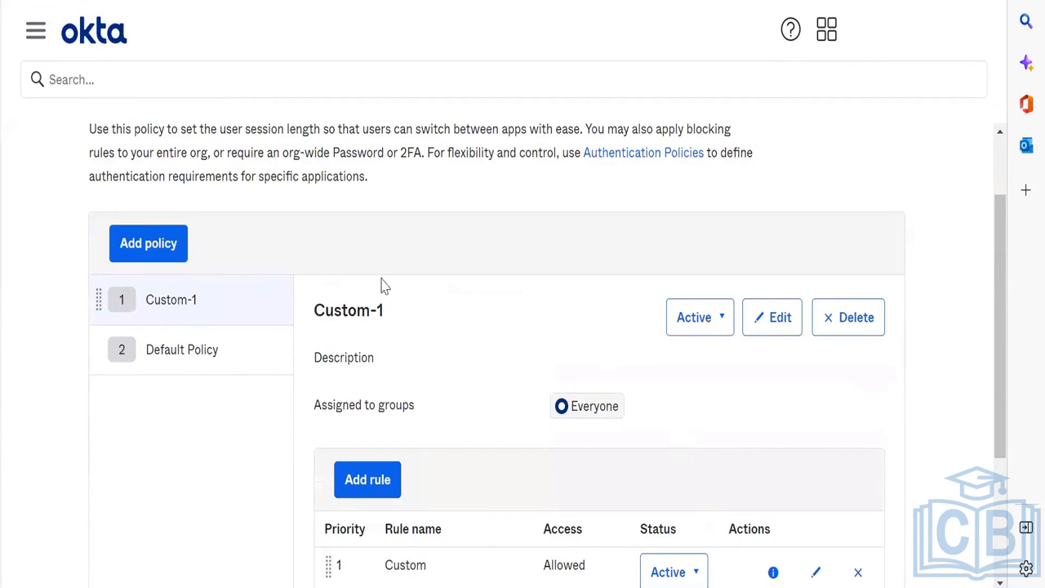
left_click(776, 320)
left_click(364, 403)
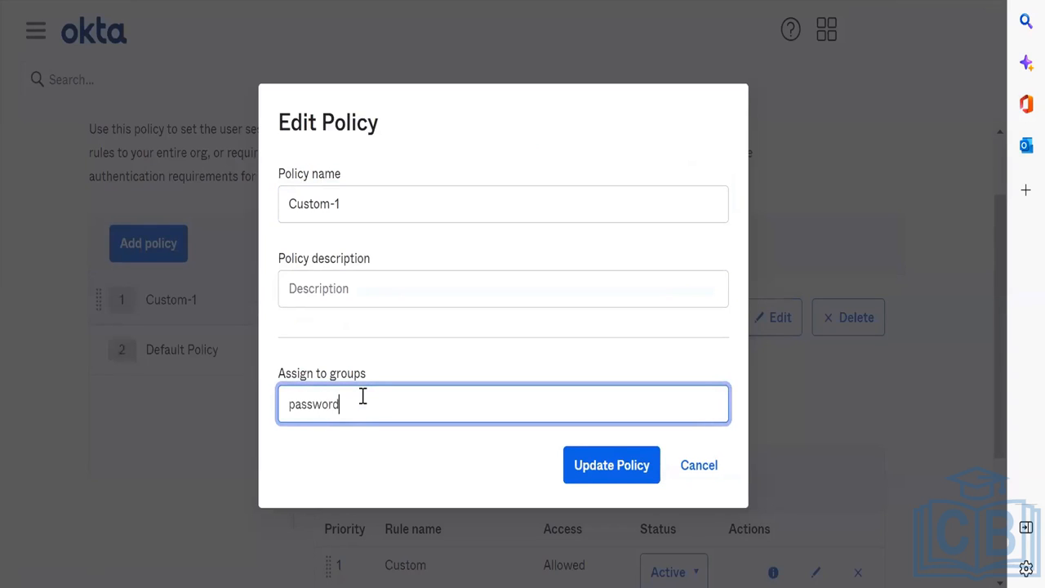
left_click(368, 461)
left_click(602, 470)
scroll(604, 478, "down", 3)
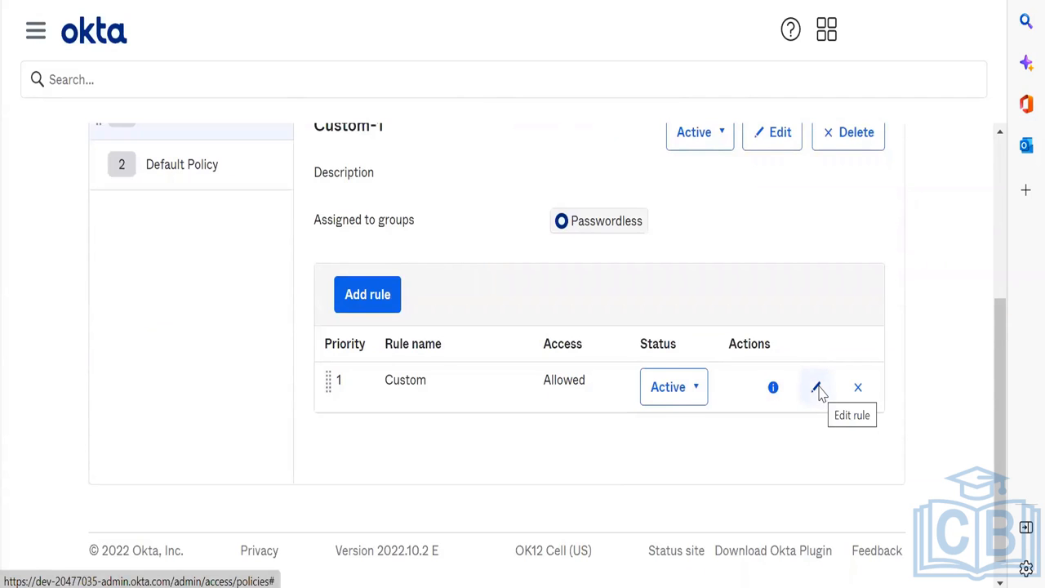
Step: Rename the policy's Custom rule to Passwordless
left_click(817, 389)
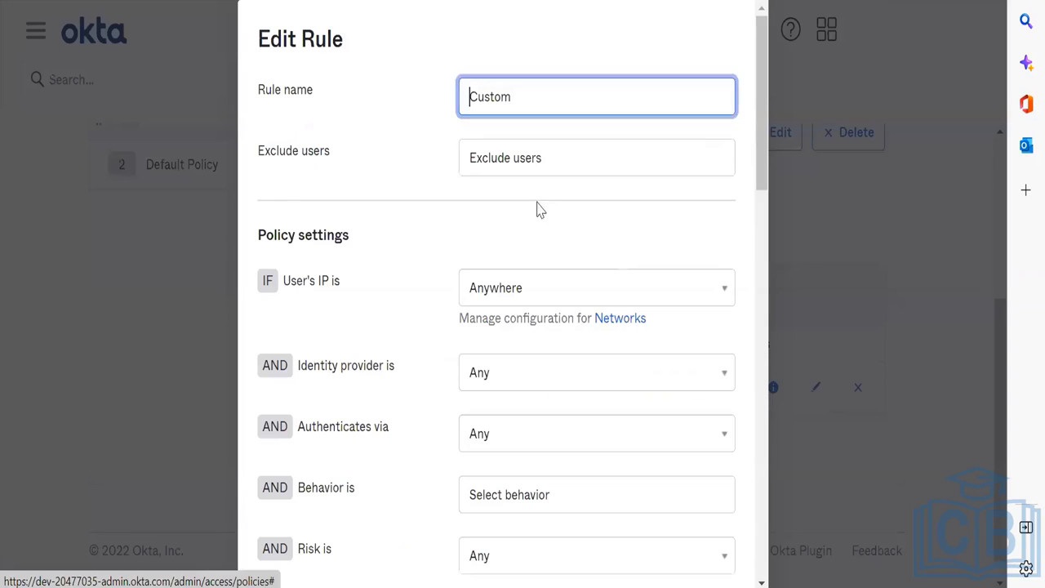
double_click(559, 85)
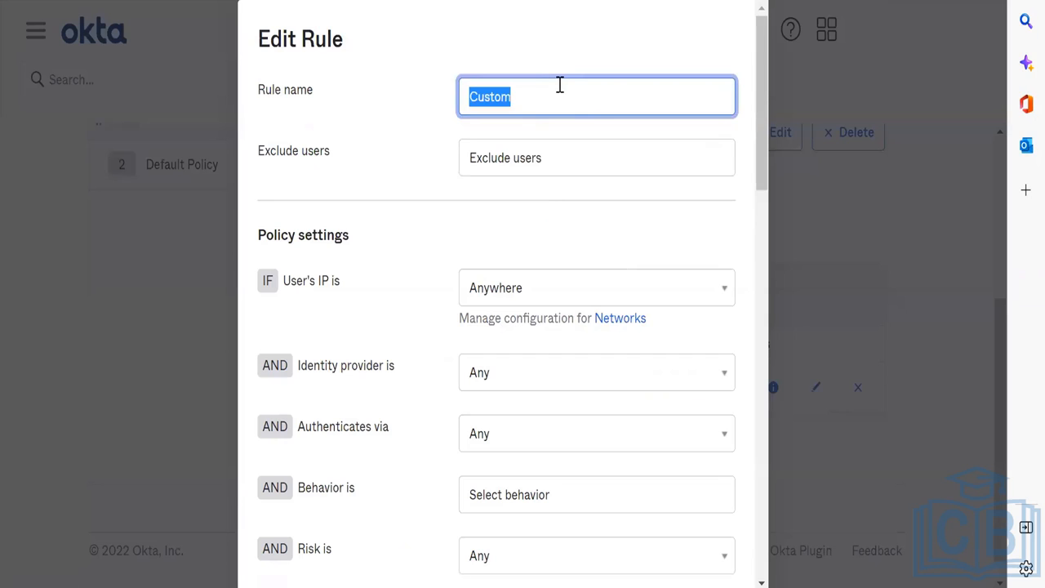
type("Passwordless")
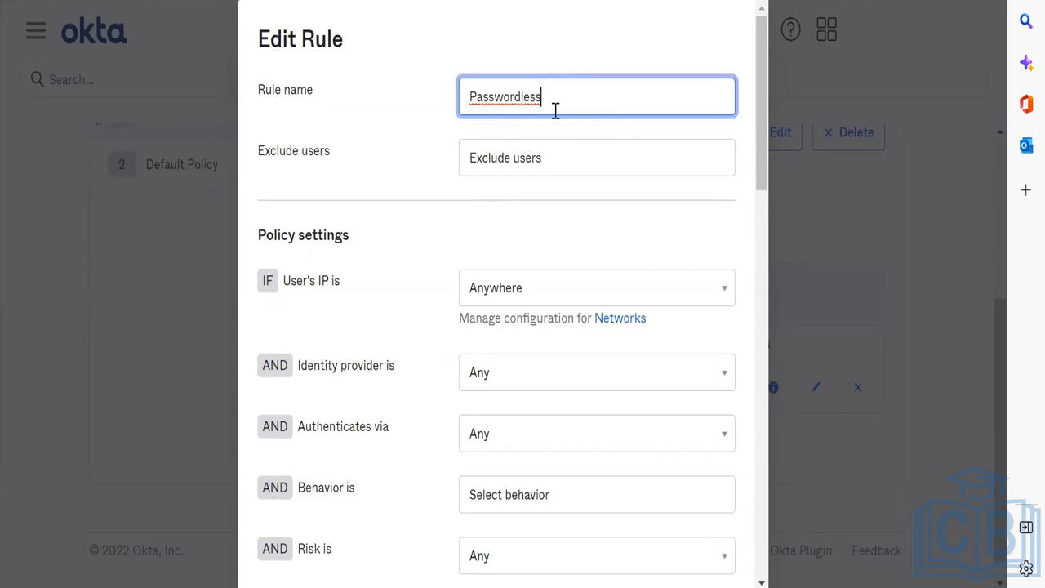
scroll(554, 110, "down", 1)
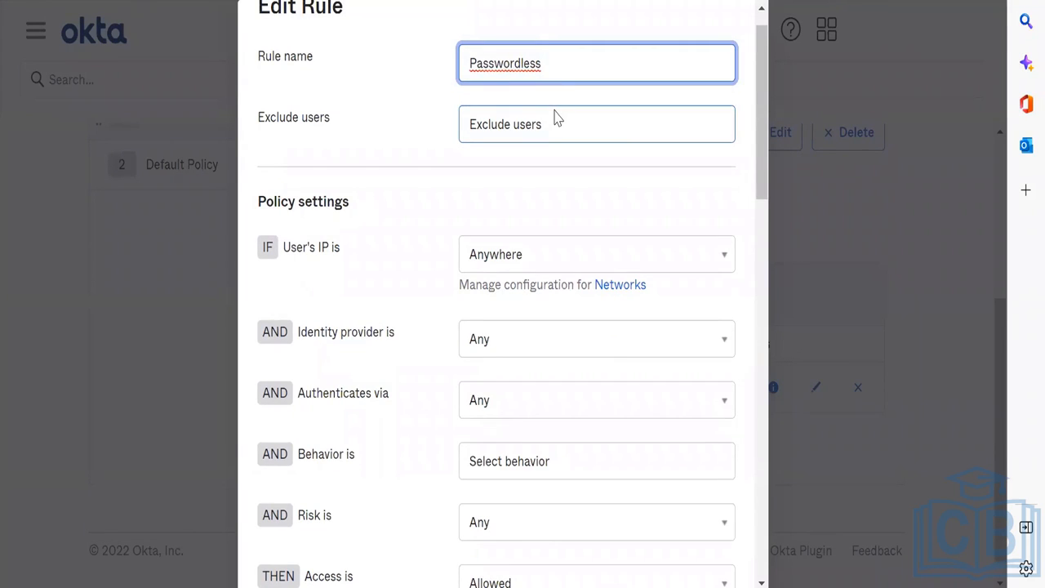
left_click(554, 119)
Step: Make MFA required, prompting at every sign in, and save the updated rule
scroll(554, 114, "down", 9)
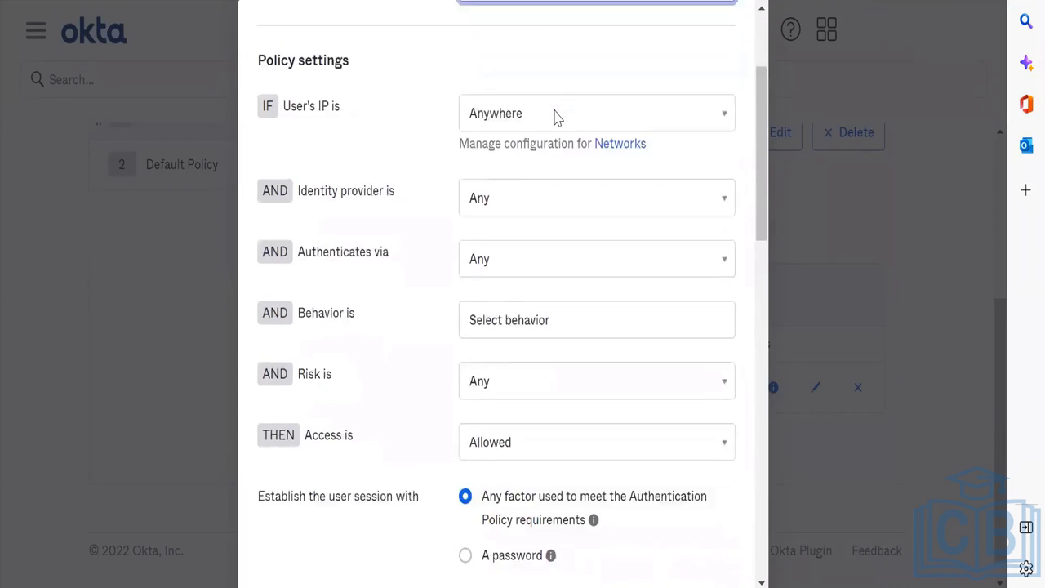
scroll(554, 114, "down", 4)
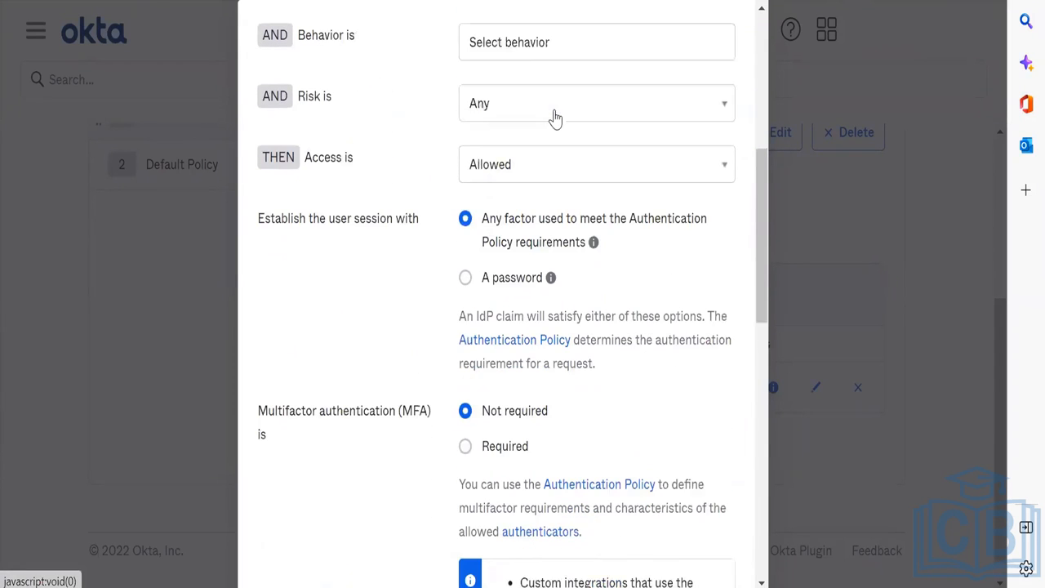
scroll(522, 204, "down", 3)
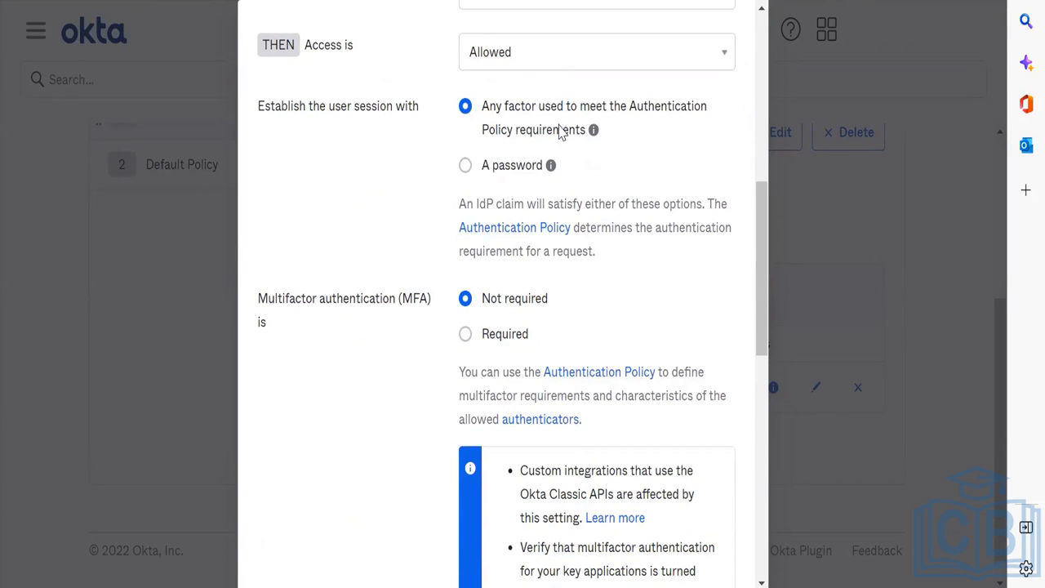
scroll(559, 133, "down", 1)
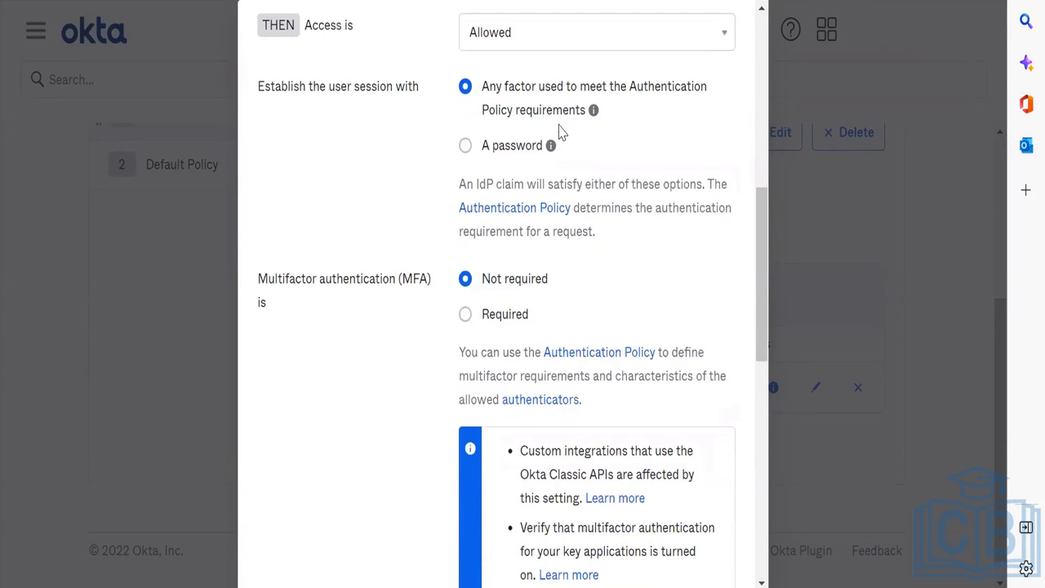
left_click(508, 318)
scroll(614, 323, "down", 5)
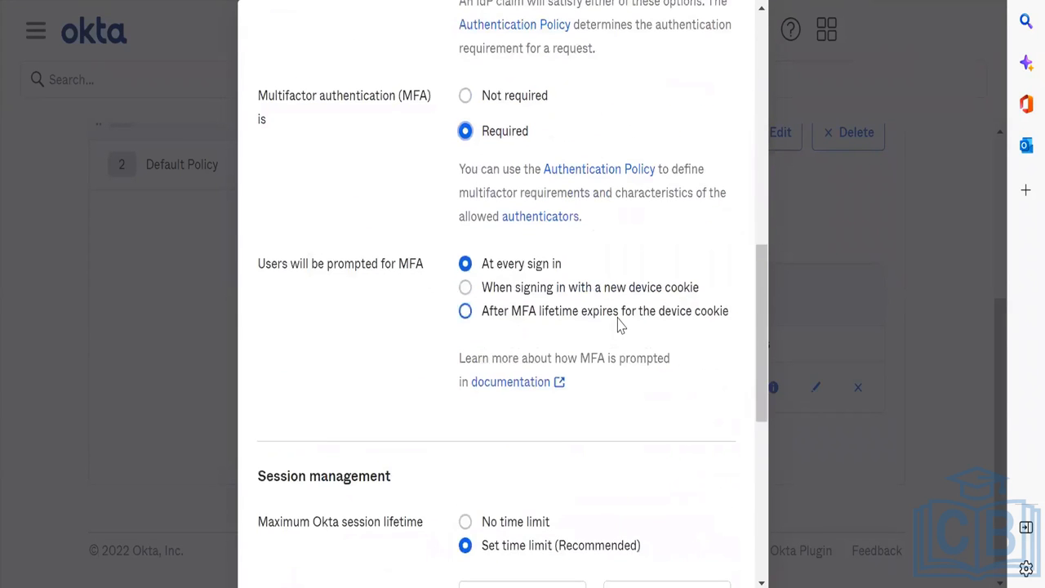
left_click(618, 318)
left_click(626, 295)
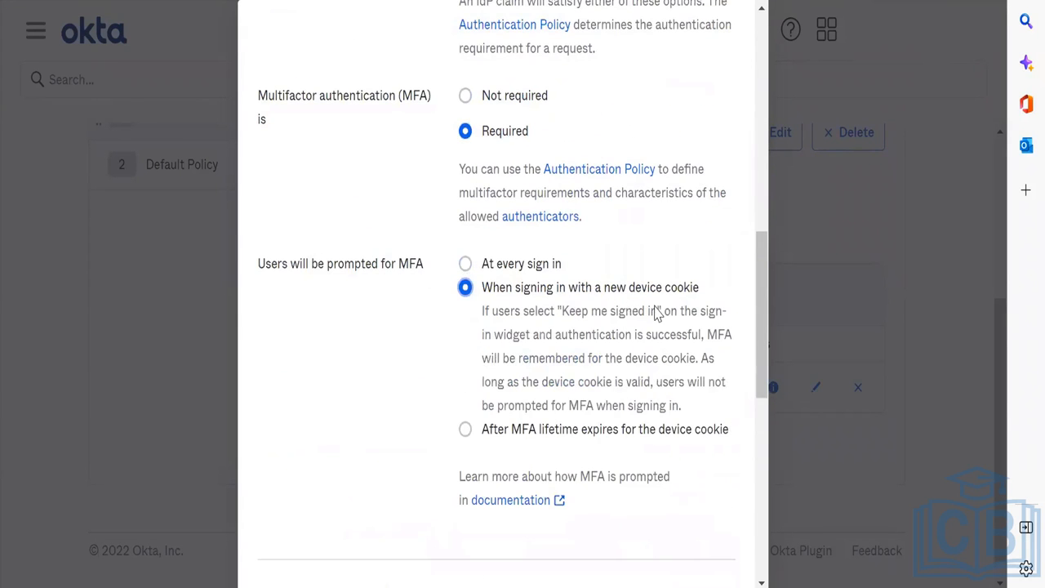
left_click(533, 268)
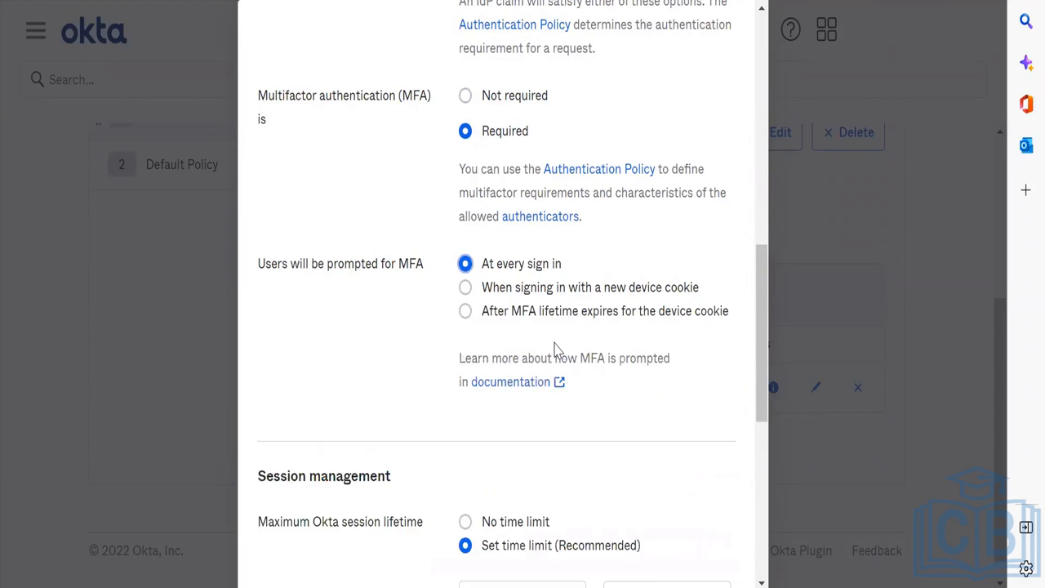
scroll(554, 349, "down", 6)
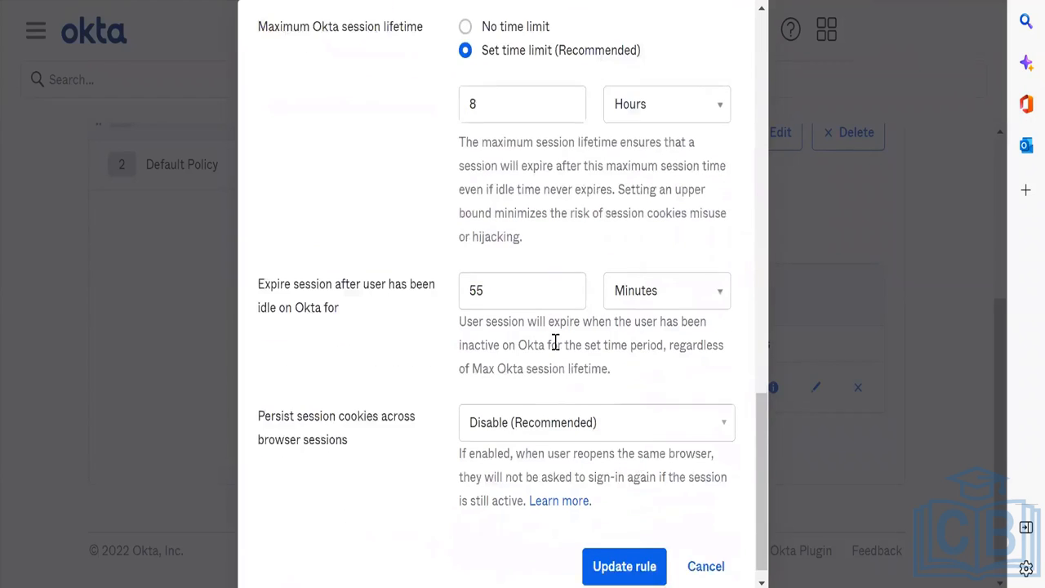
left_click(627, 550)
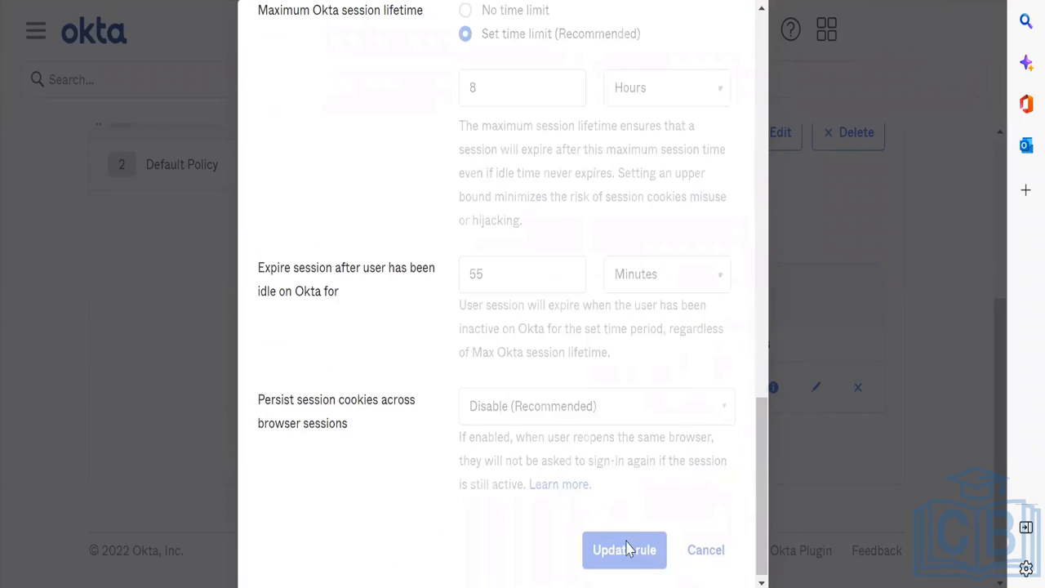
scroll(625, 549, "up", 3)
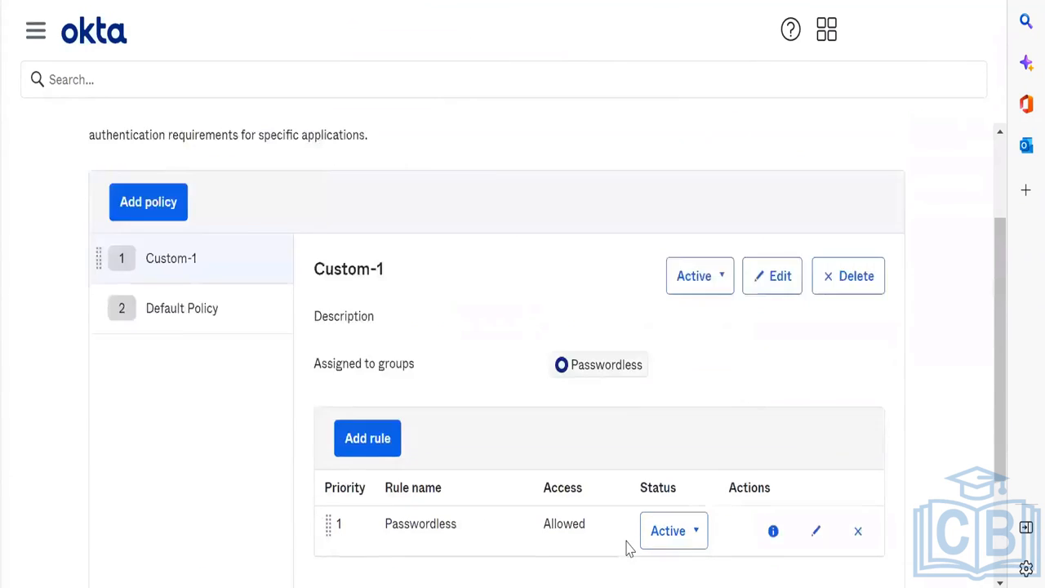
Step: Assign the first listed user to the Passwordless group under Directory > Groups
left_click(35, 31)
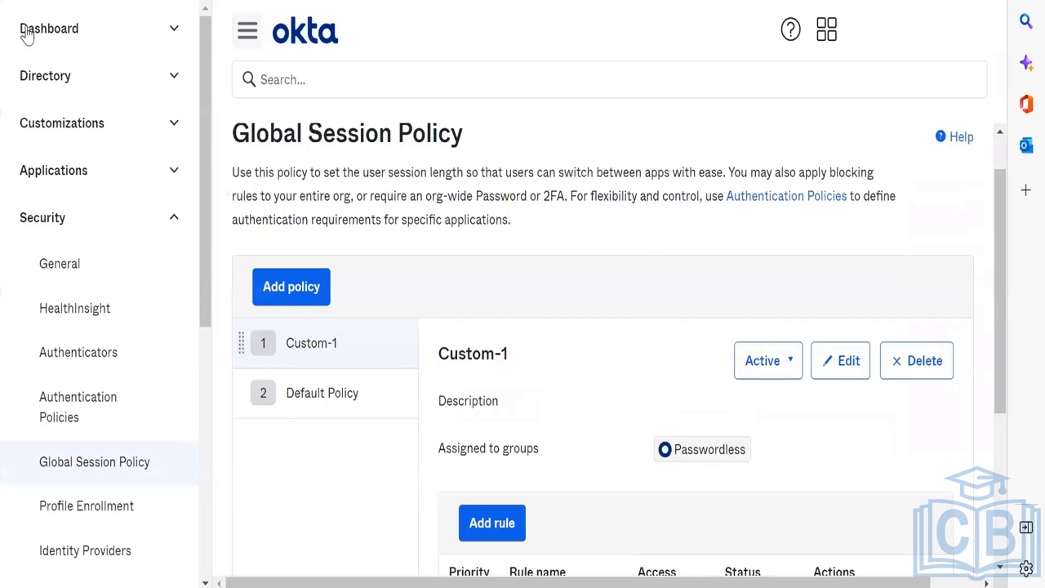
left_click(74, 72)
left_click(72, 168)
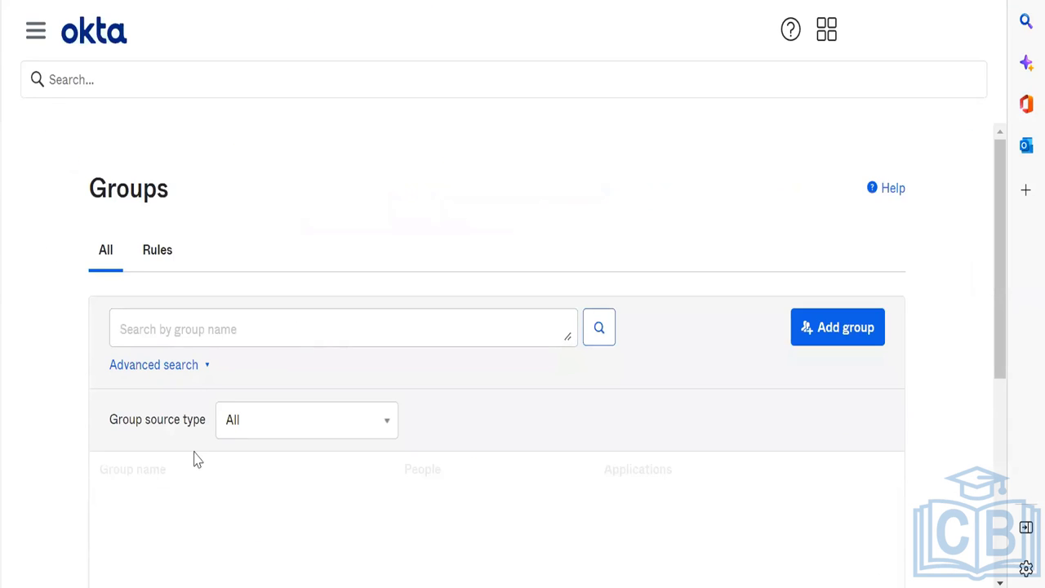
left_click(185, 506)
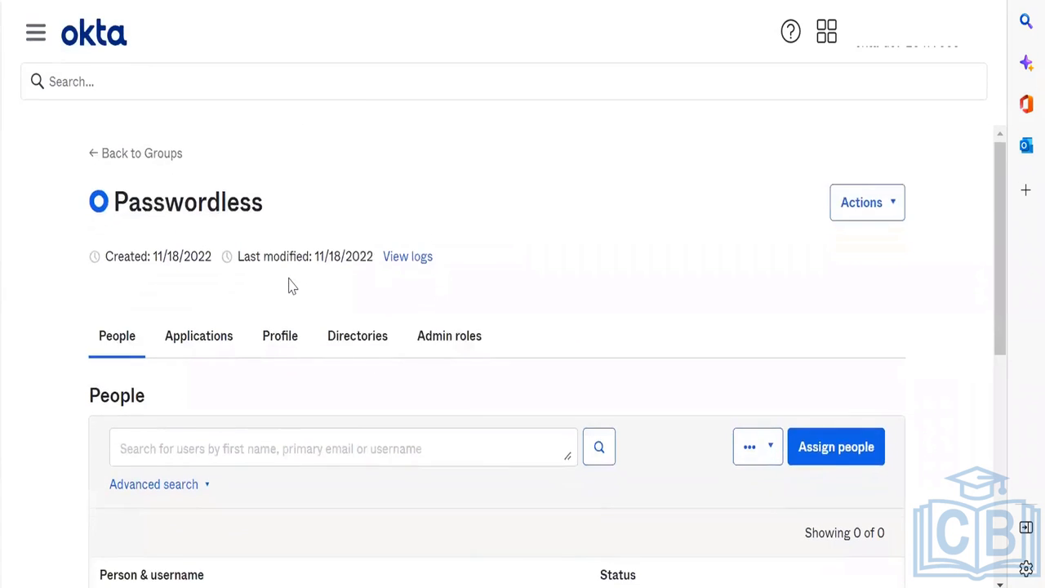
scroll(291, 285, "down", 5)
scroll(904, 405, "up", 4)
left_click(808, 412)
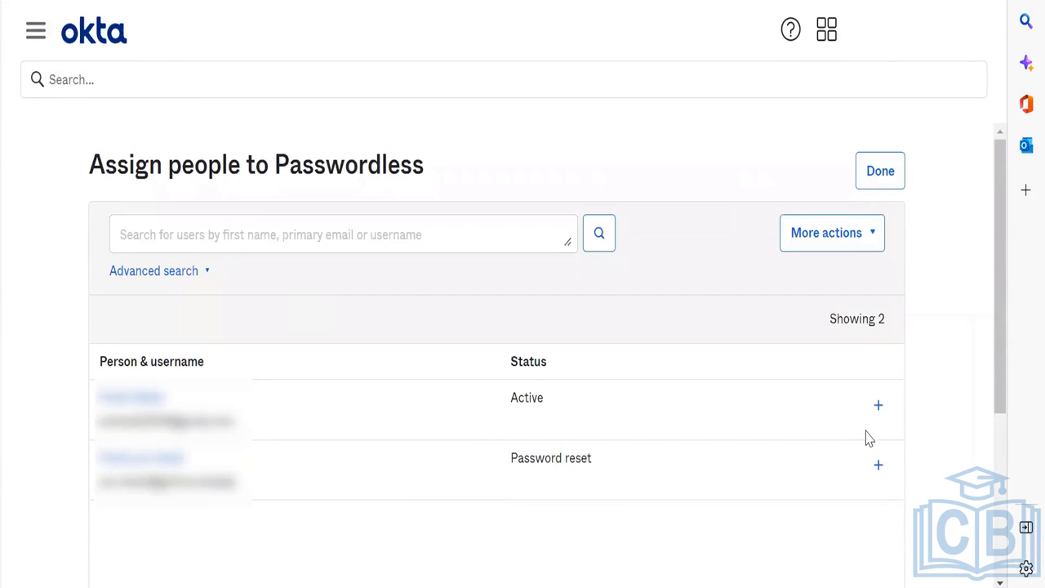
left_click(879, 406)
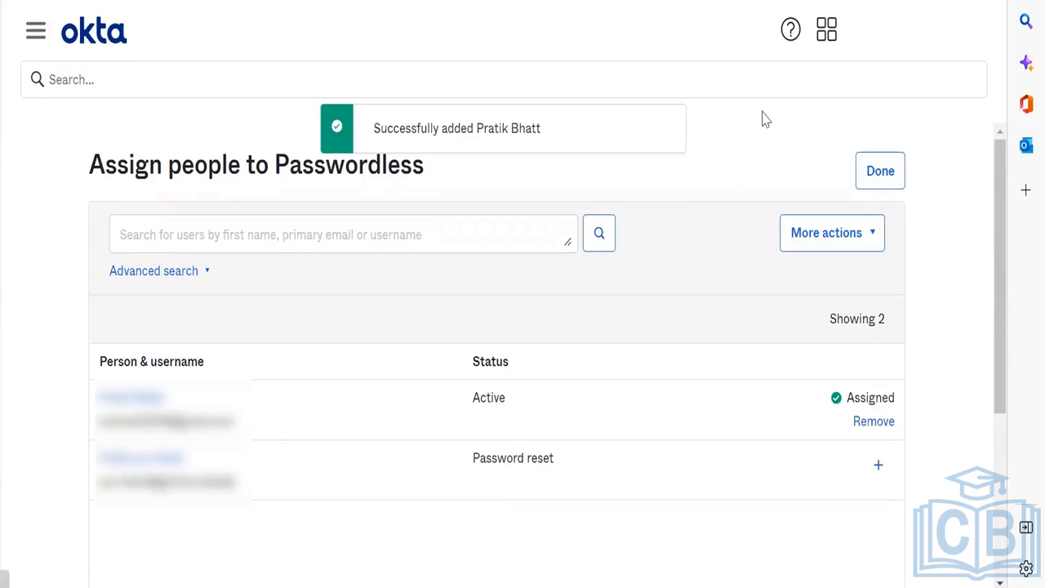
left_click(887, 180)
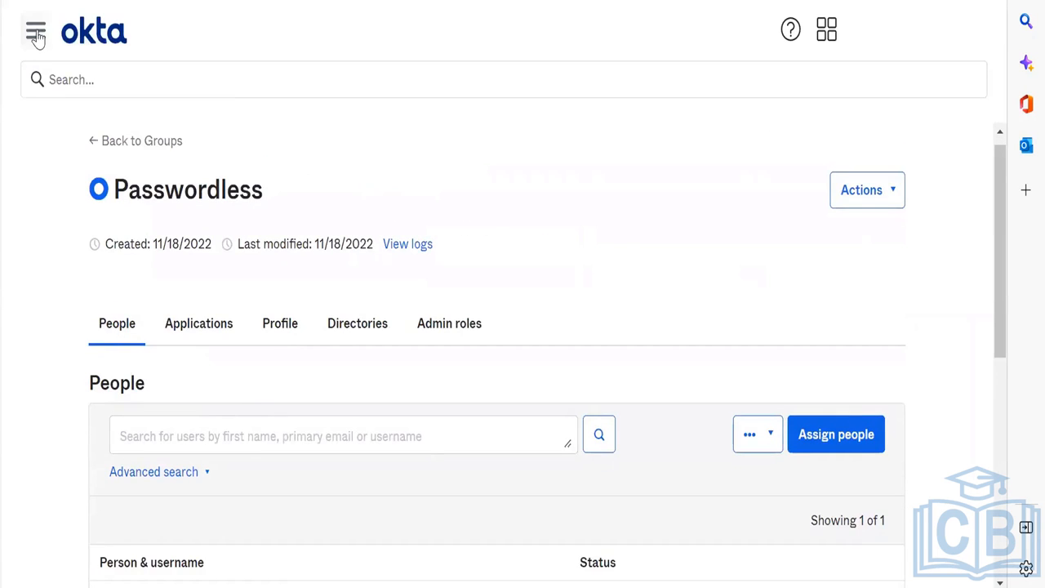
Step: Go back to the admin Dashboard page
left_click(35, 30)
left_click(70, 82)
left_click(92, 41)
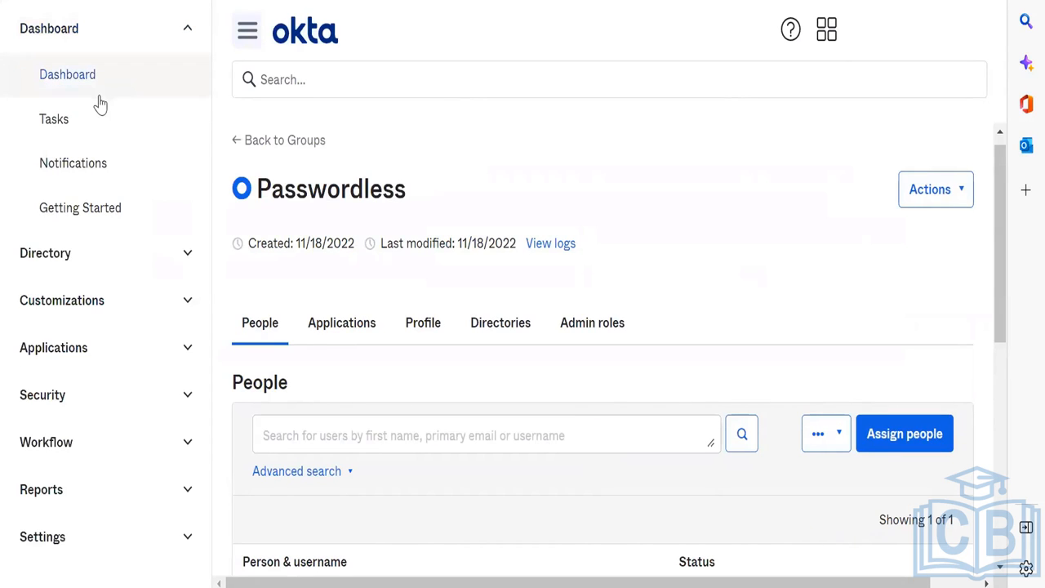
left_click(94, 96)
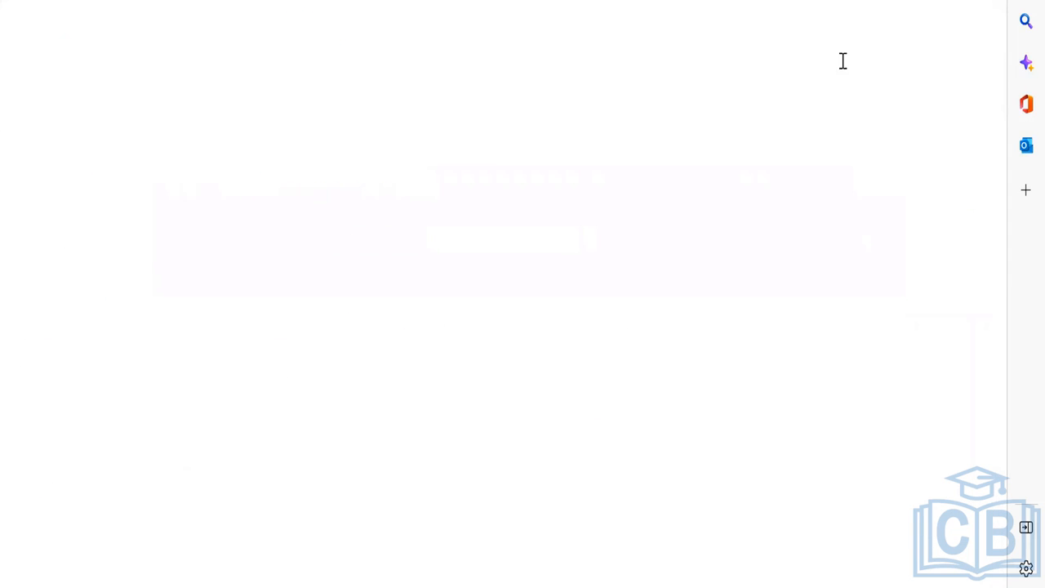
left_click(874, 48)
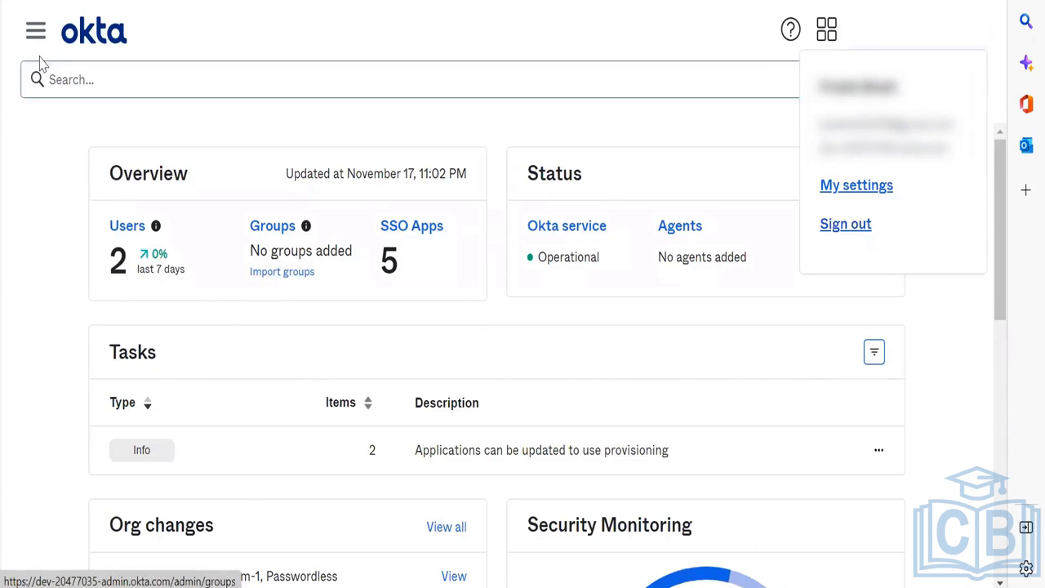
left_click(35, 30)
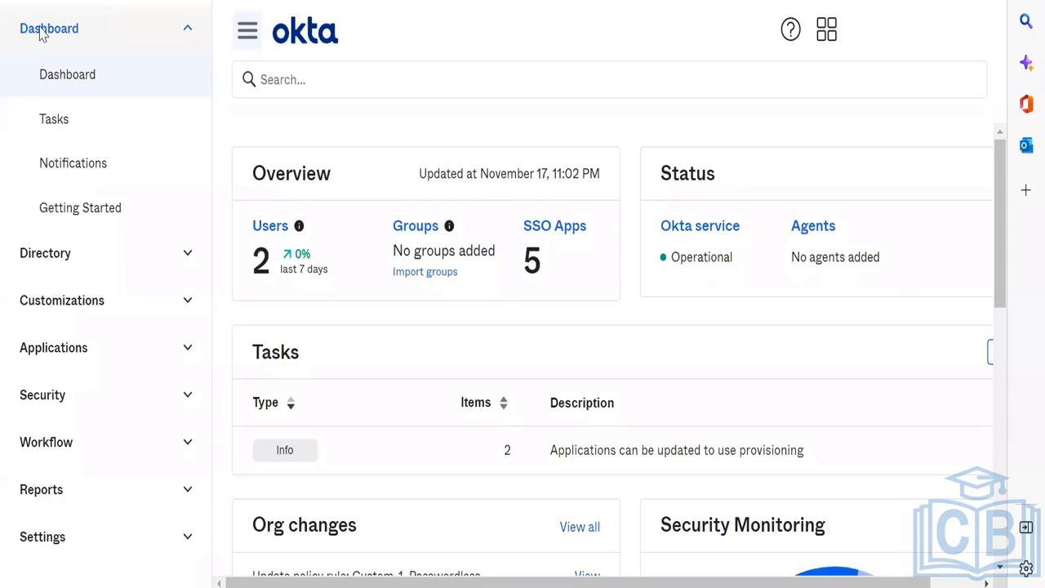
Step: Open Applications > Applications, listing Okta Admin Console and Okta Advanced Server Access
left_click(41, 33)
left_click(53, 77)
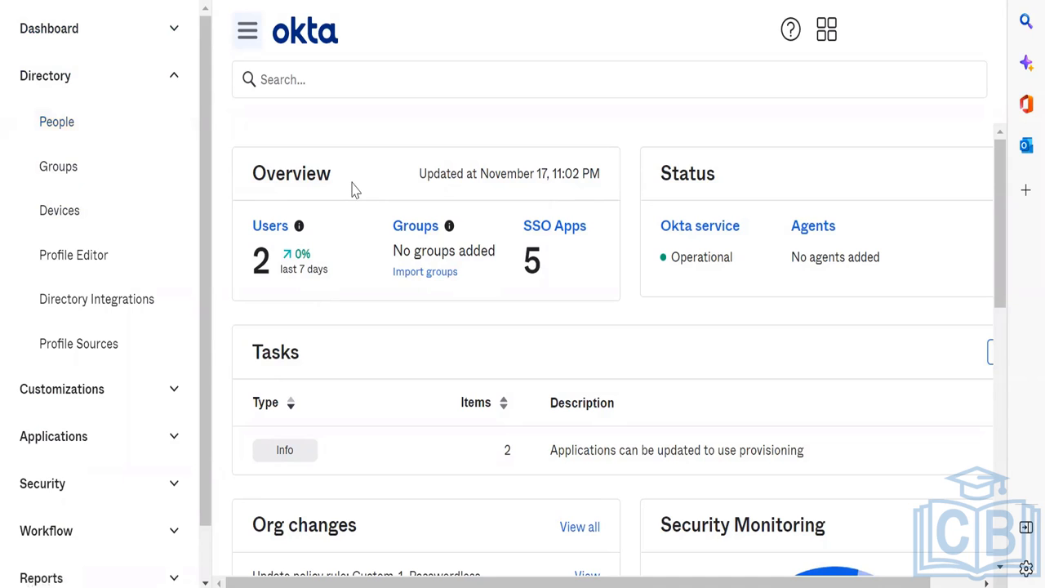
left_click(164, 76)
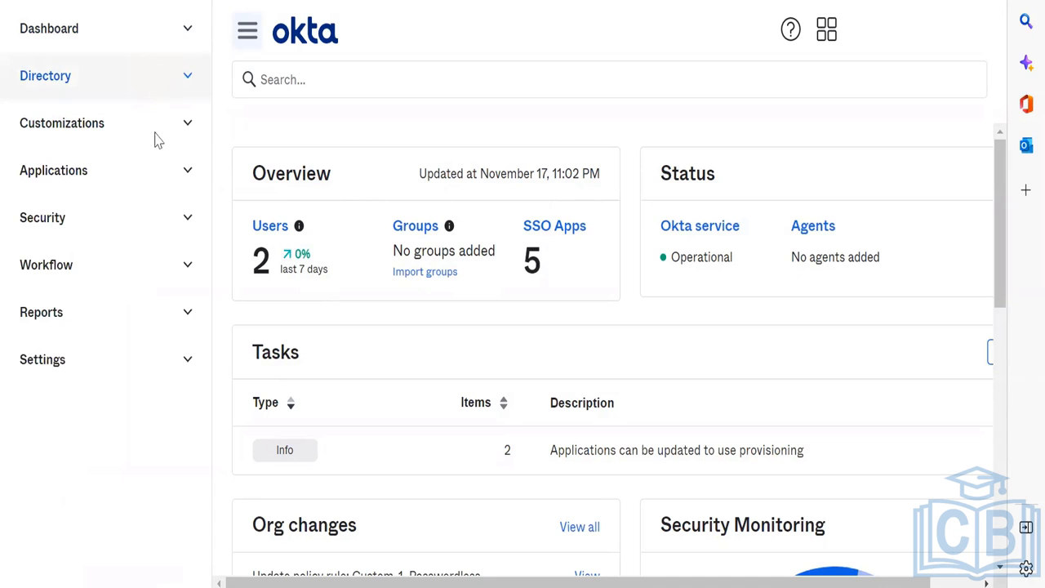
left_click(158, 177)
left_click(151, 217)
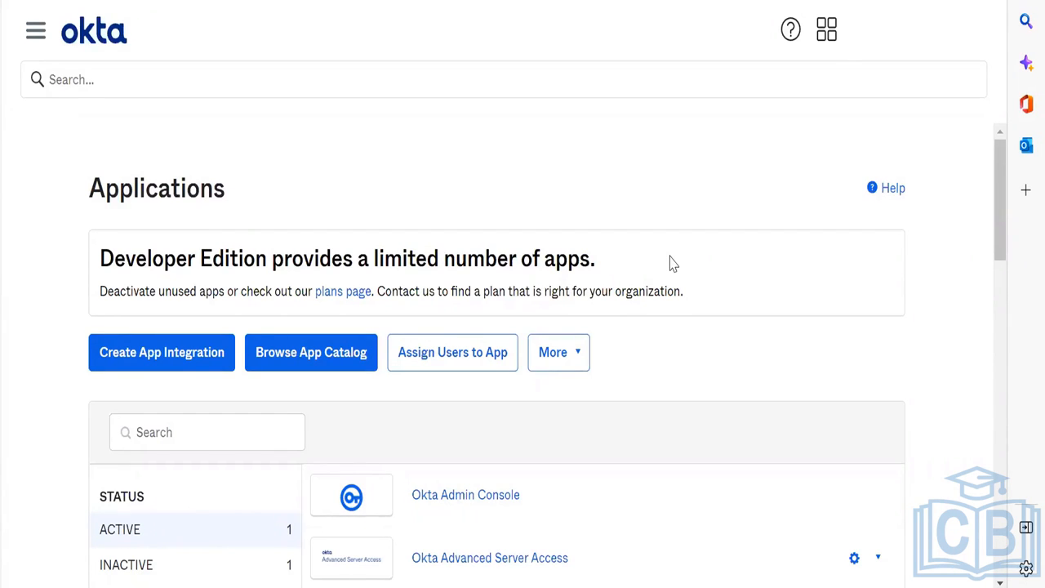
Step: Browse the Security pages, then open Directory > People to list the org's two users
left_click(34, 30)
left_click(150, 328)
scroll(150, 328, "down", 6)
scroll(149, 330, "up", 1)
scroll(148, 329, "up", 1)
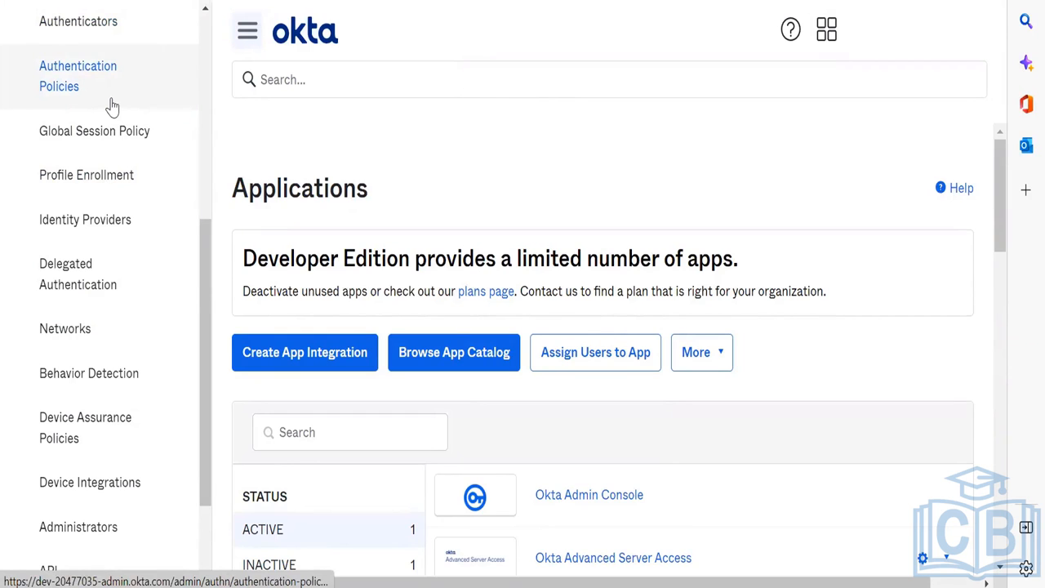
scroll(112, 106, "down", 2)
scroll(109, 102, "up", 5)
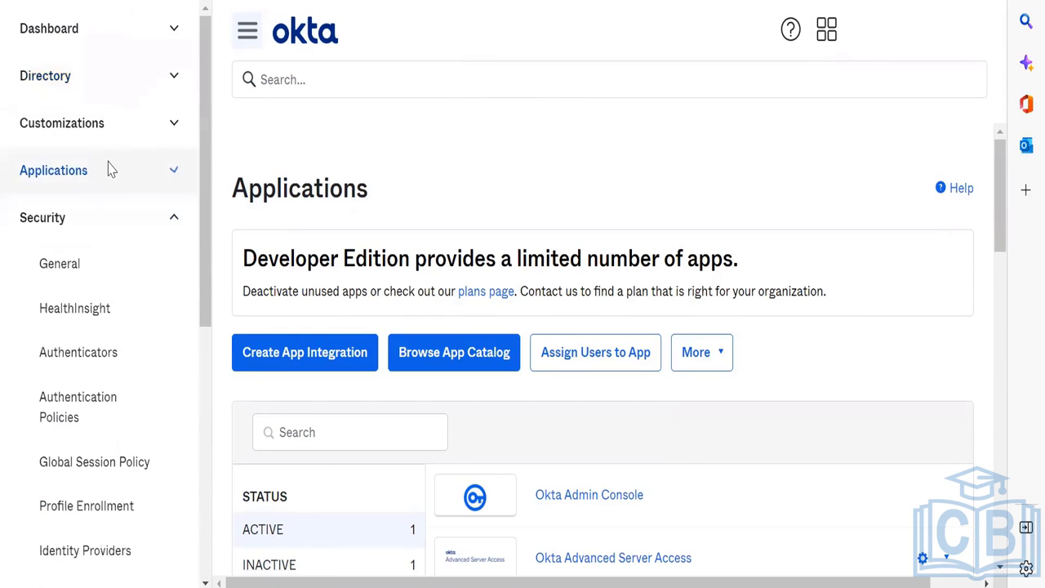
left_click(117, 222)
left_click(137, 85)
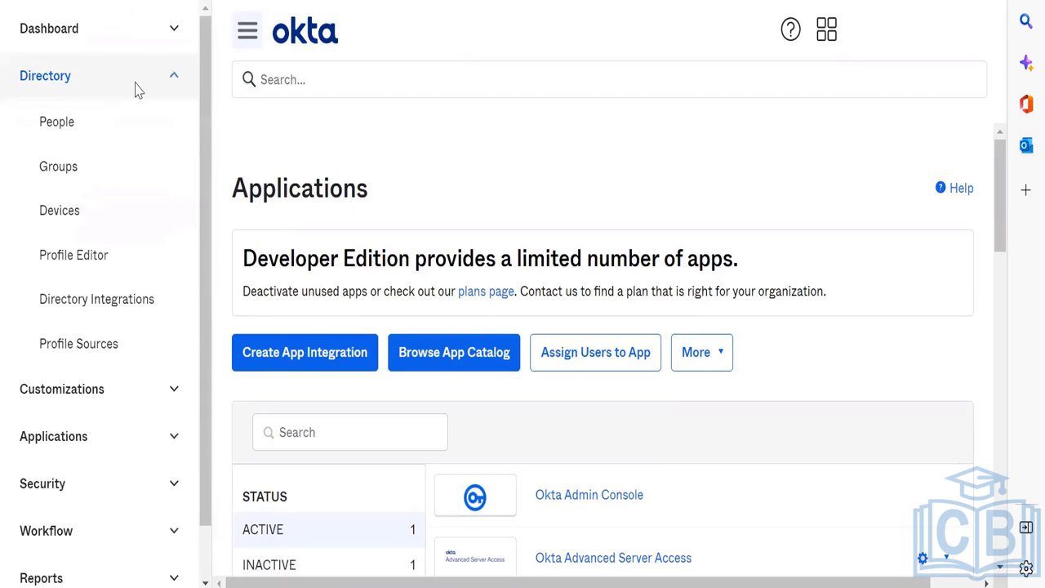
left_click(128, 134)
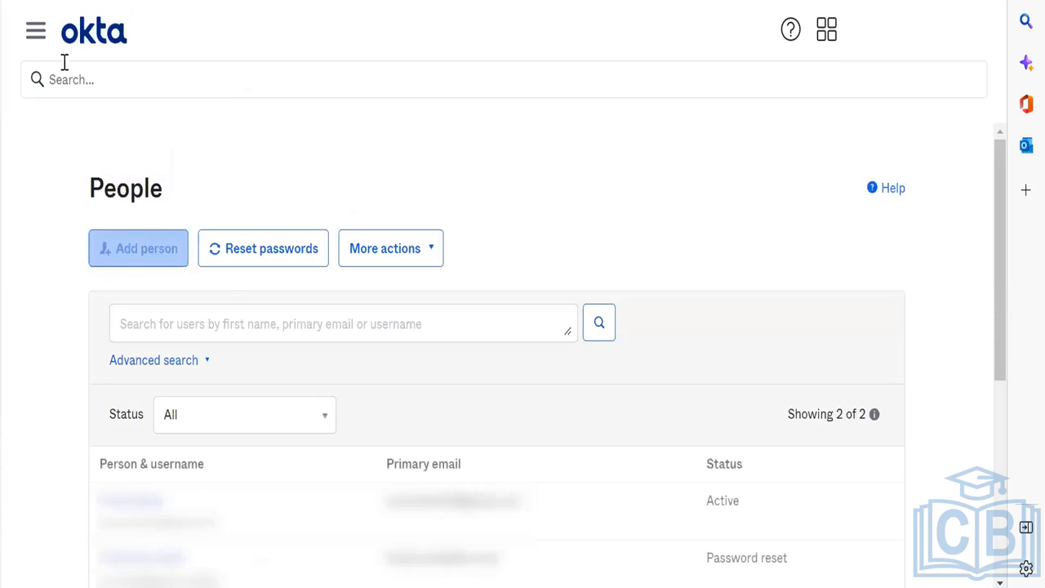
Step: Open the Passwordless group to check its single member, then sign out of the admin console
left_click(35, 30)
left_click(70, 171)
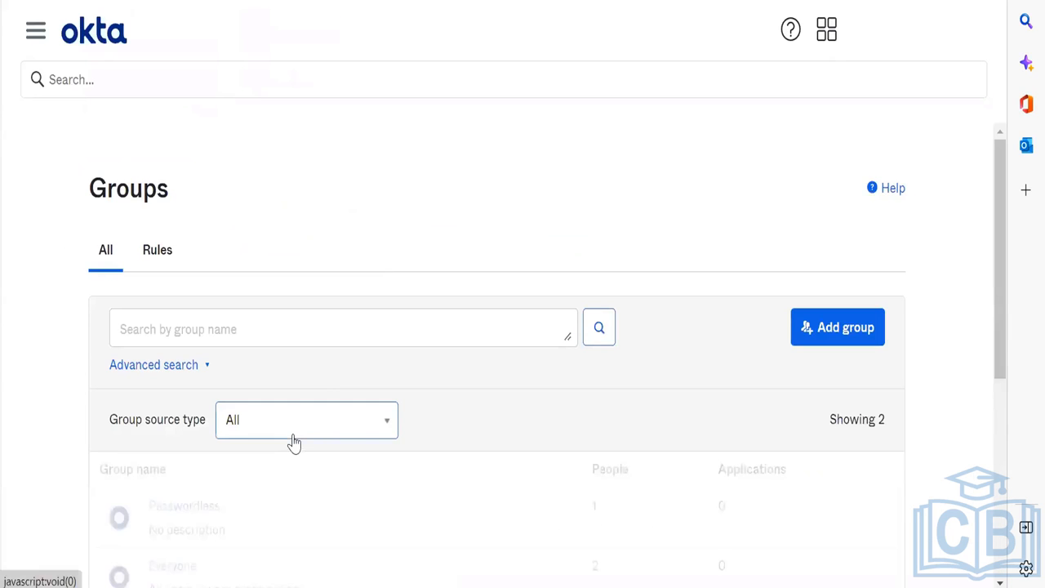
scroll(294, 442, "down", 2)
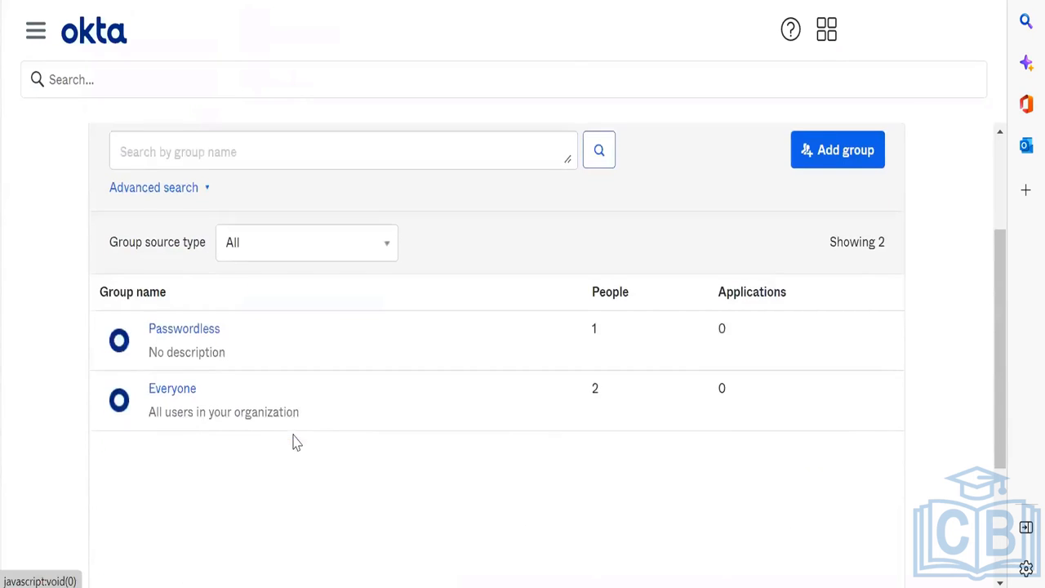
left_click(187, 330)
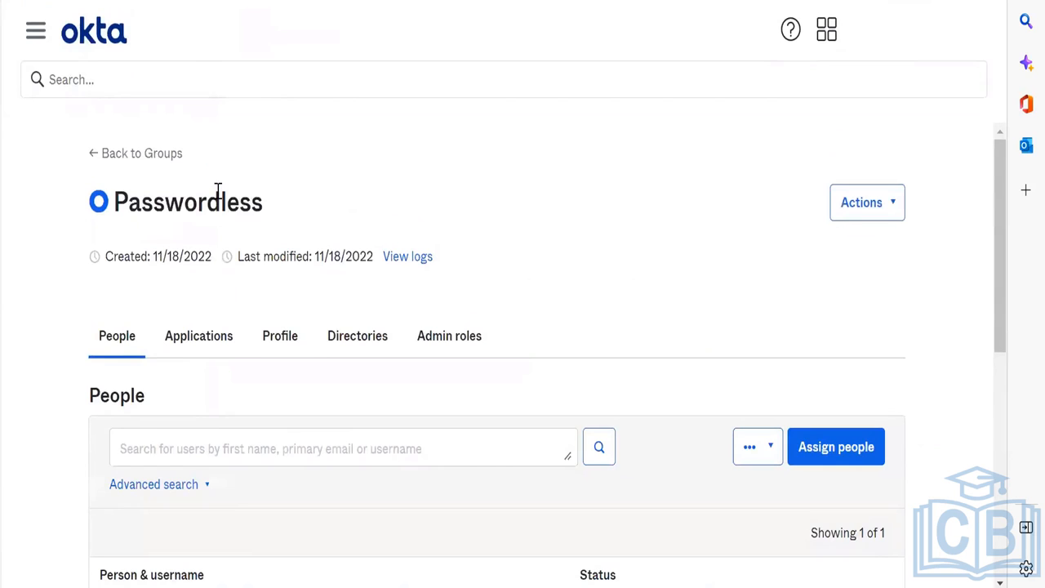
double_click(218, 200)
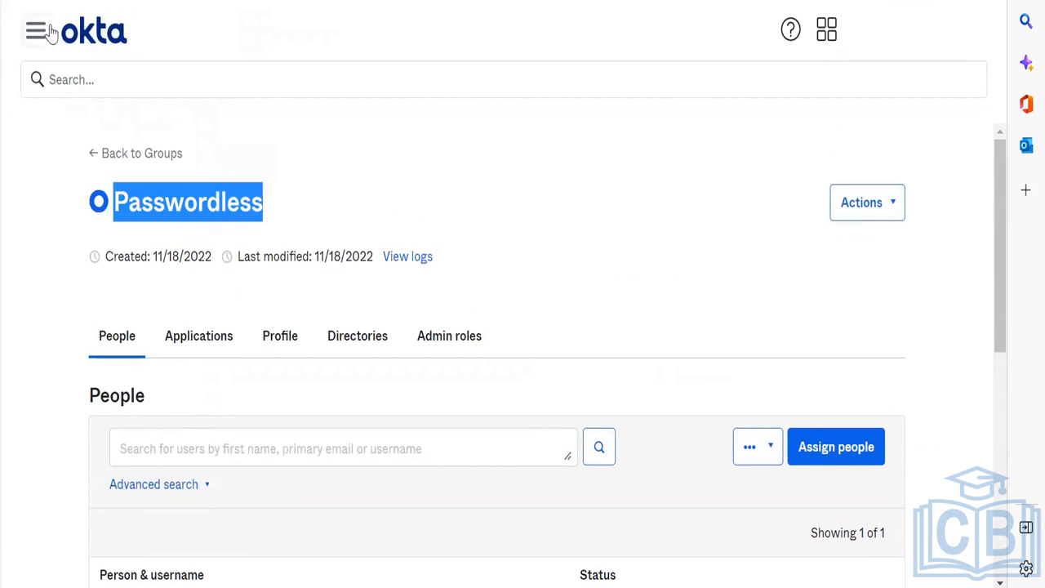
left_click(921, 32)
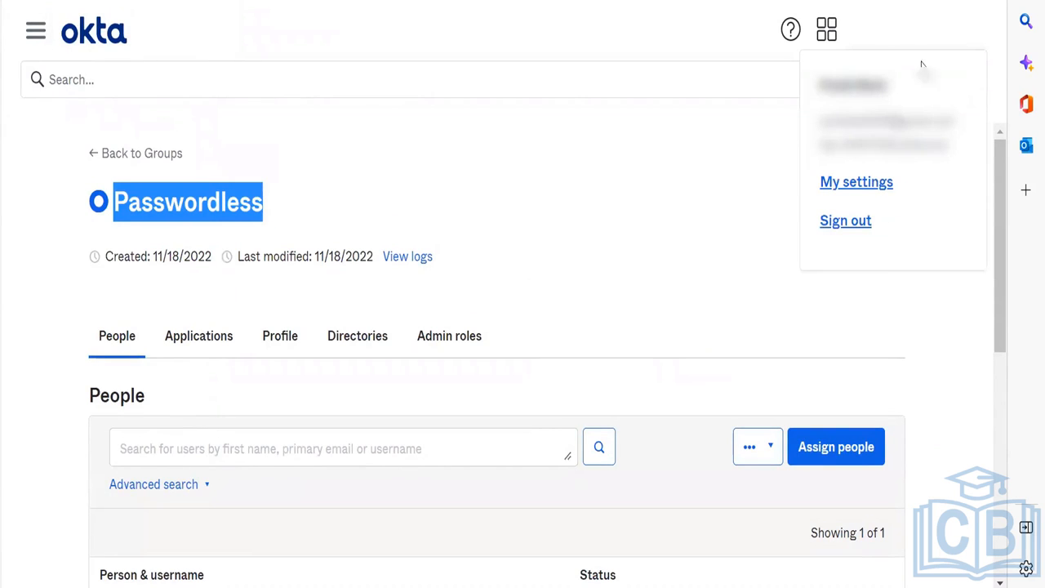
left_click(857, 225)
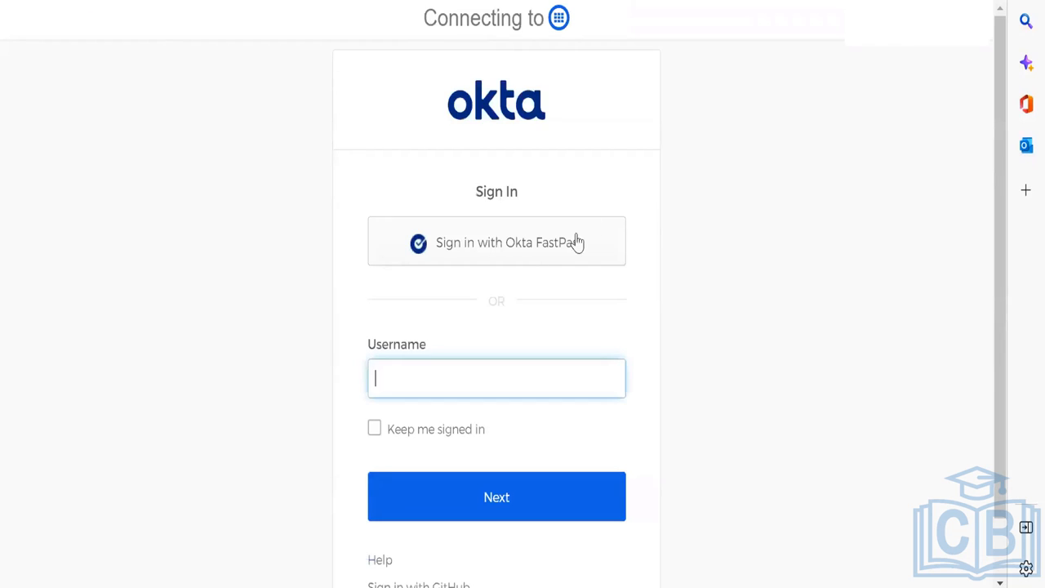
Step: Start an Okta FastPass sign-in and choose to add this org's account to Okta Verify
left_click(510, 257)
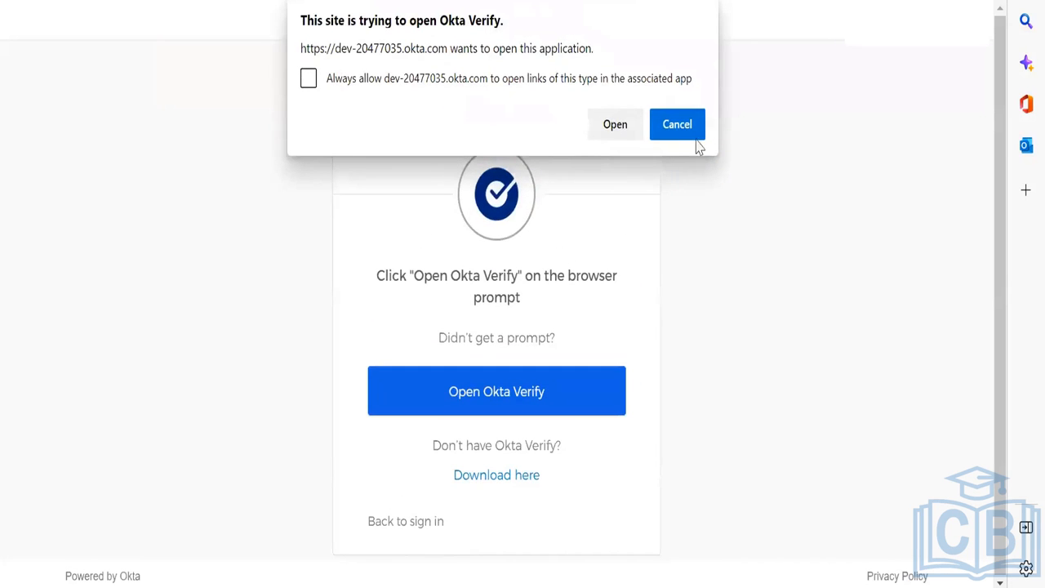
left_click(612, 126)
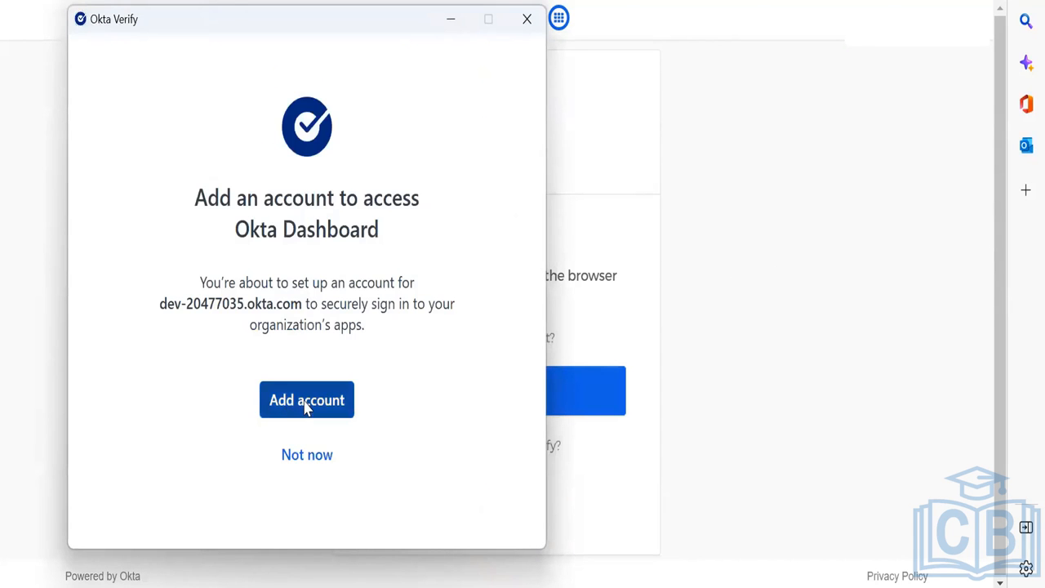
left_click(307, 405)
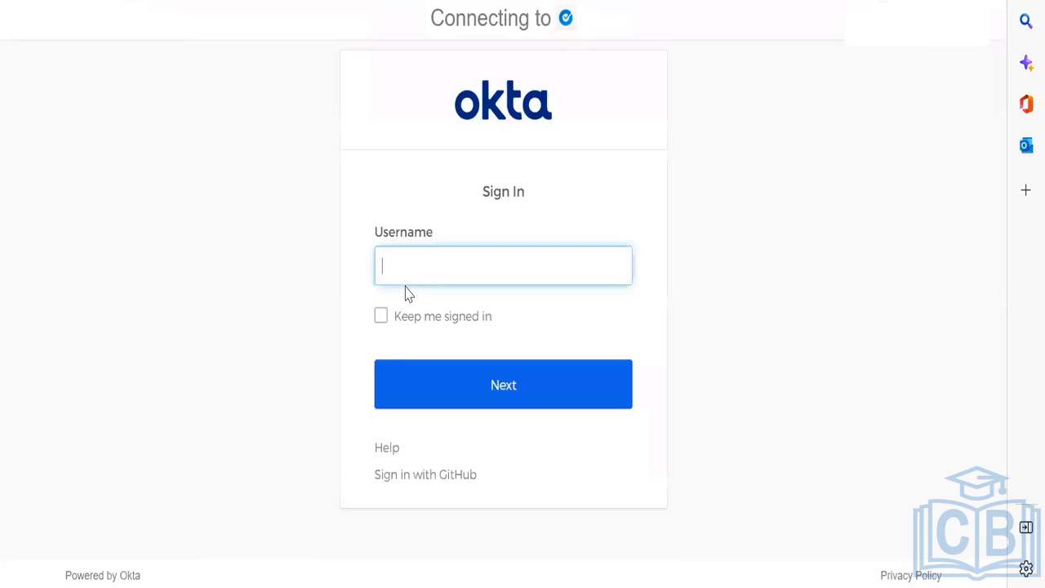
Step: Verify the account with the username, password and an Okta Verify push notification
type("*****")
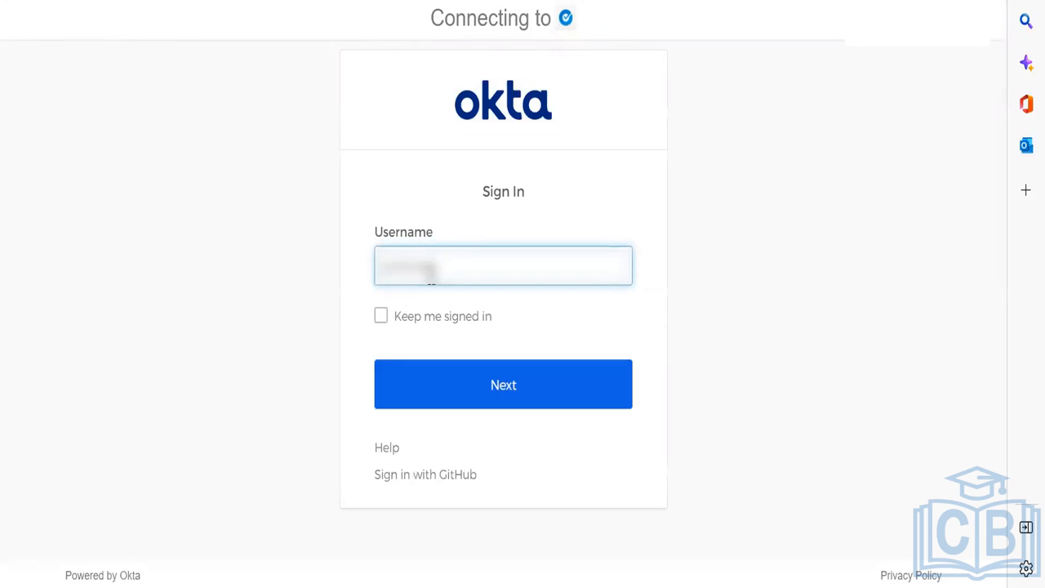
type("****************")
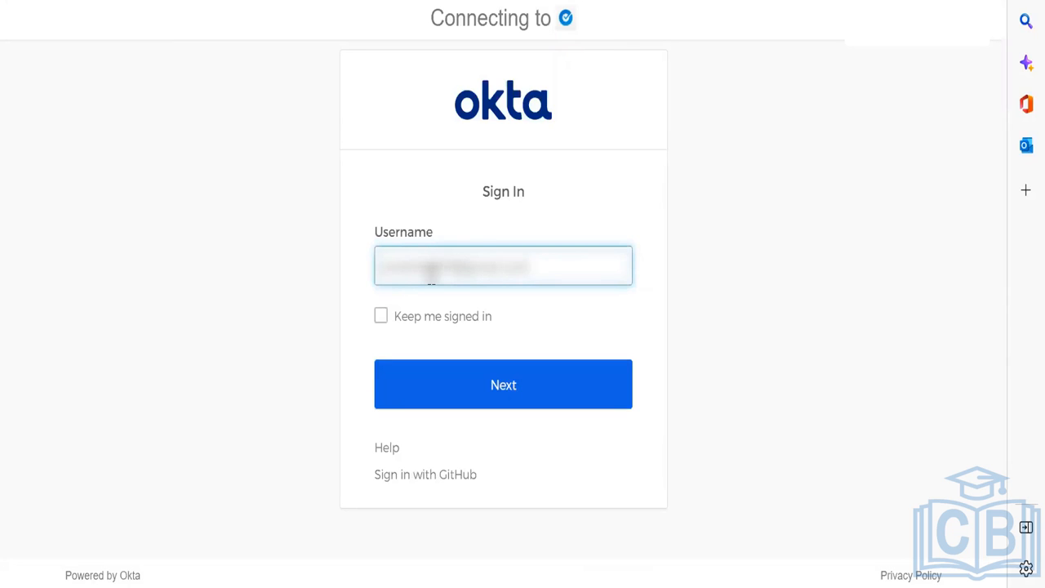
left_click(563, 383)
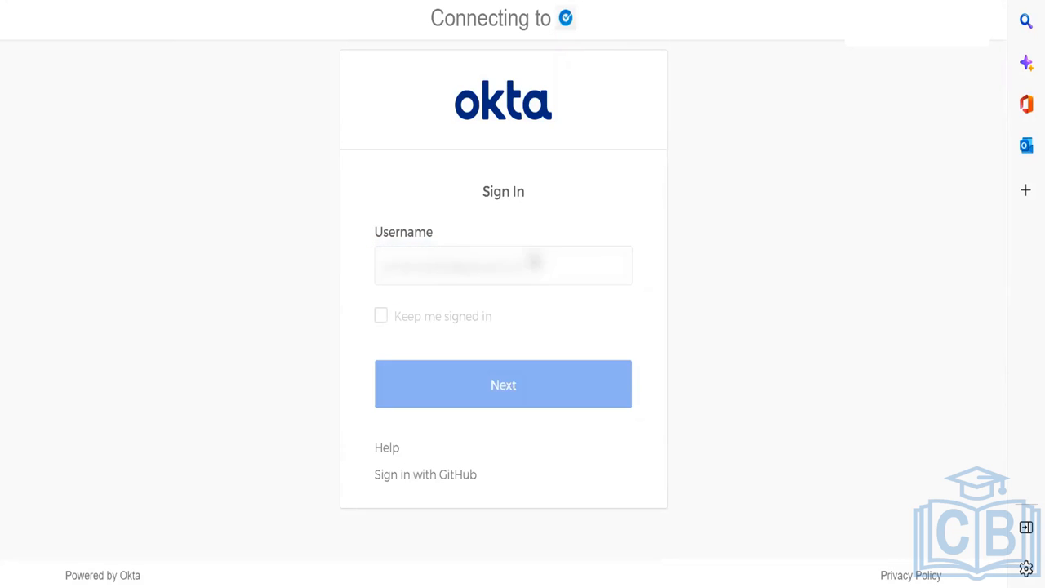
left_click(583, 426)
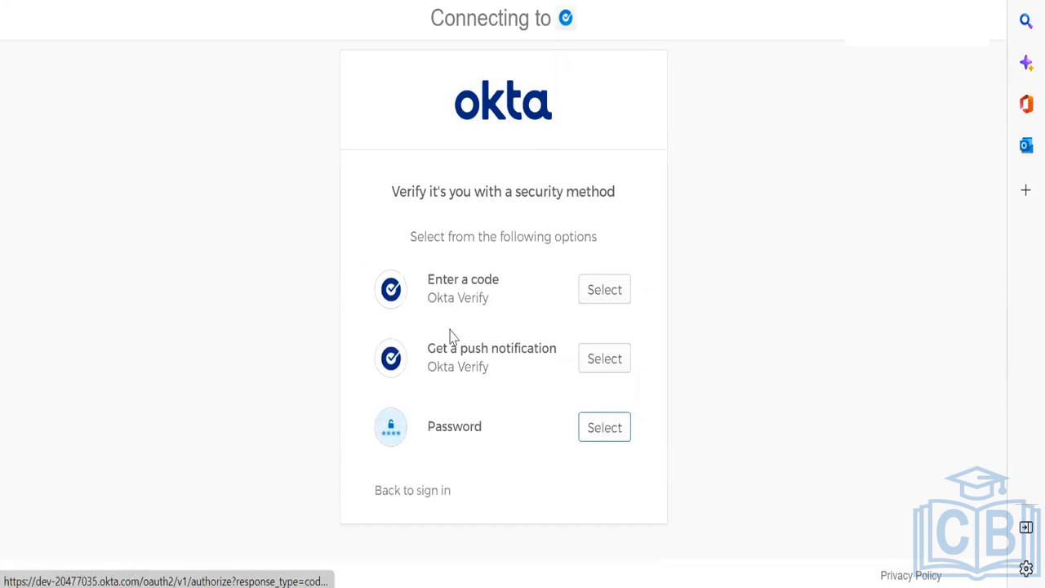
type("**********")
key("Return")
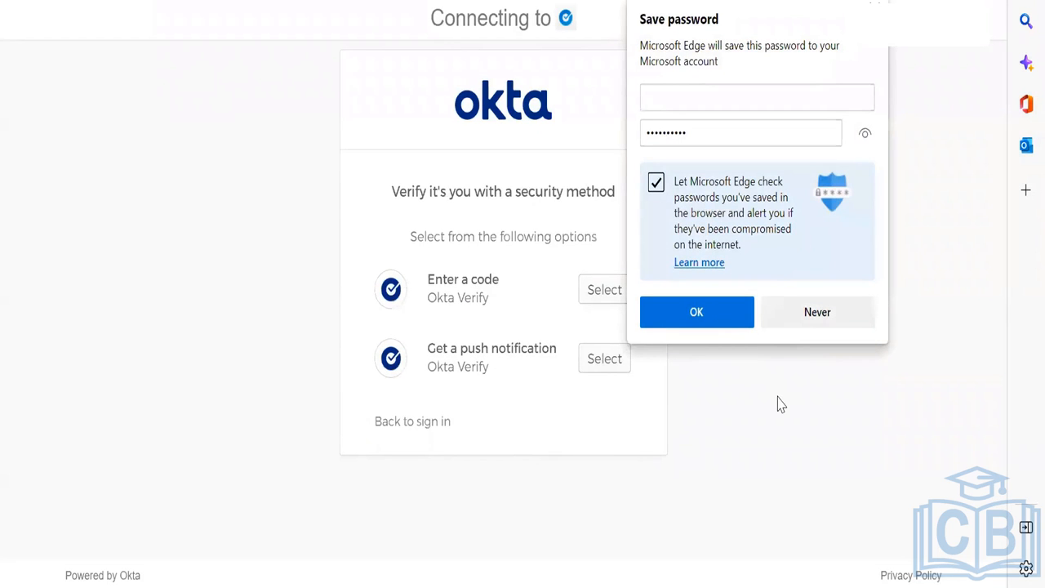
left_click(603, 367)
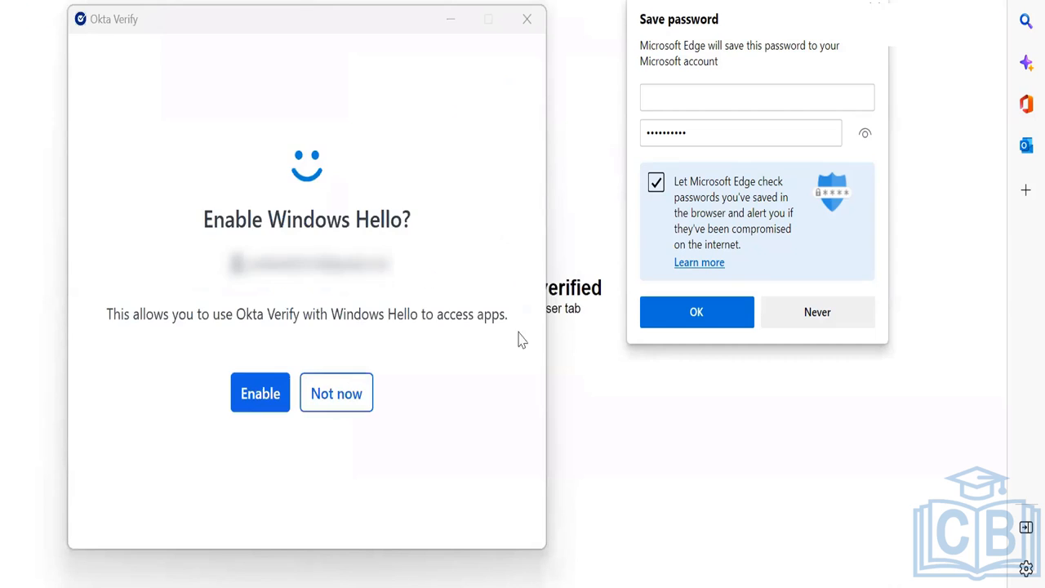
Step: Enable Windows Hello for Okta Verify and confirm the identity with the PIN
left_click(245, 393)
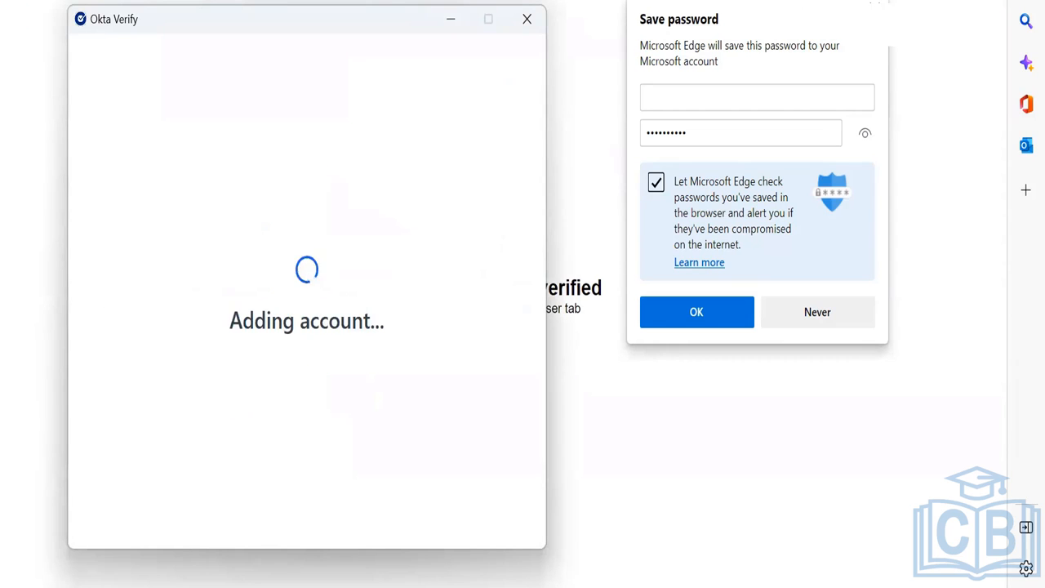
left_click(876, 2)
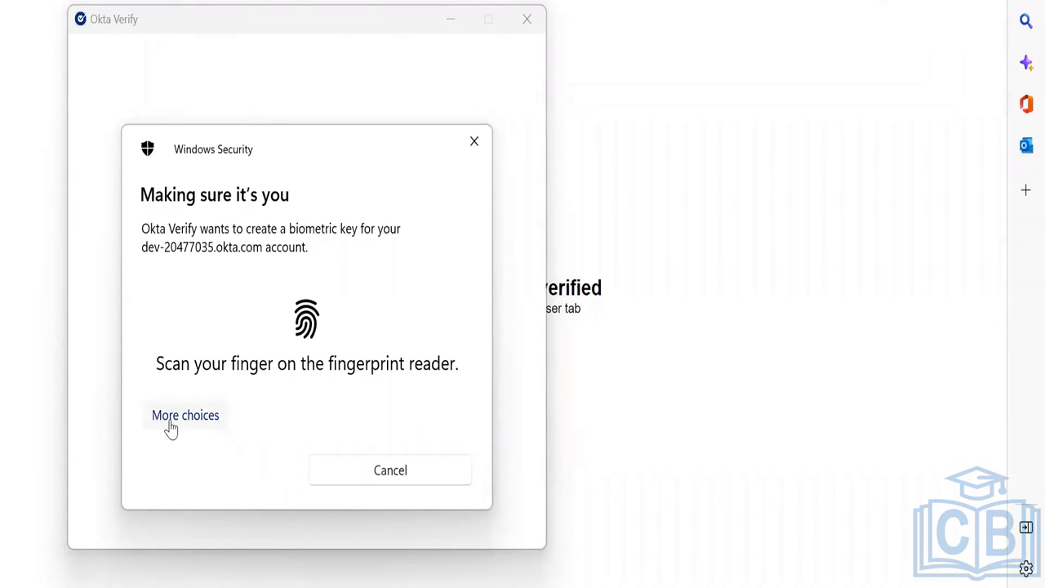
left_click(170, 416)
scroll(221, 504, "down", 1)
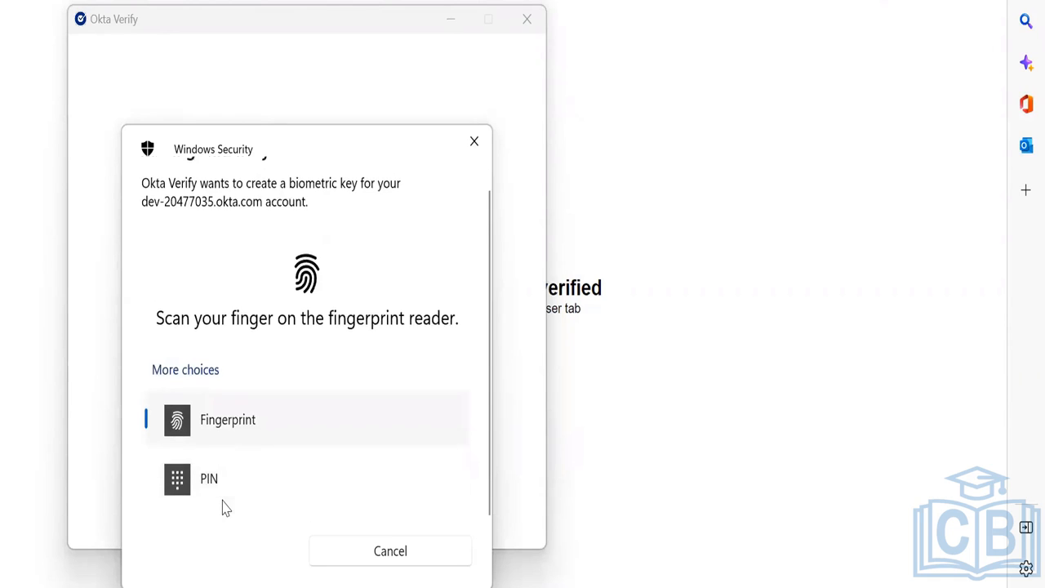
left_click(224, 497)
type("1•")
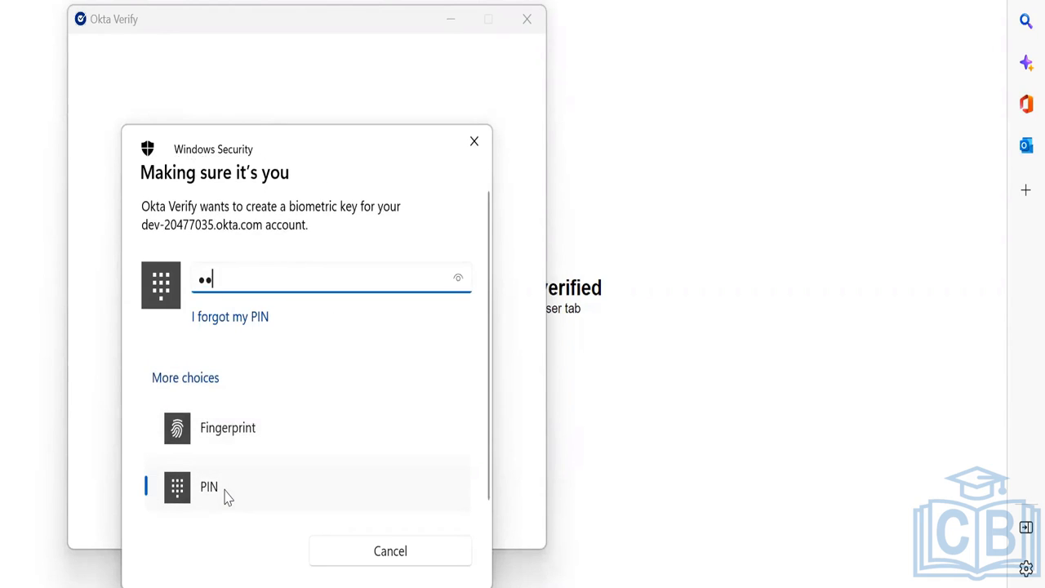
type("••")
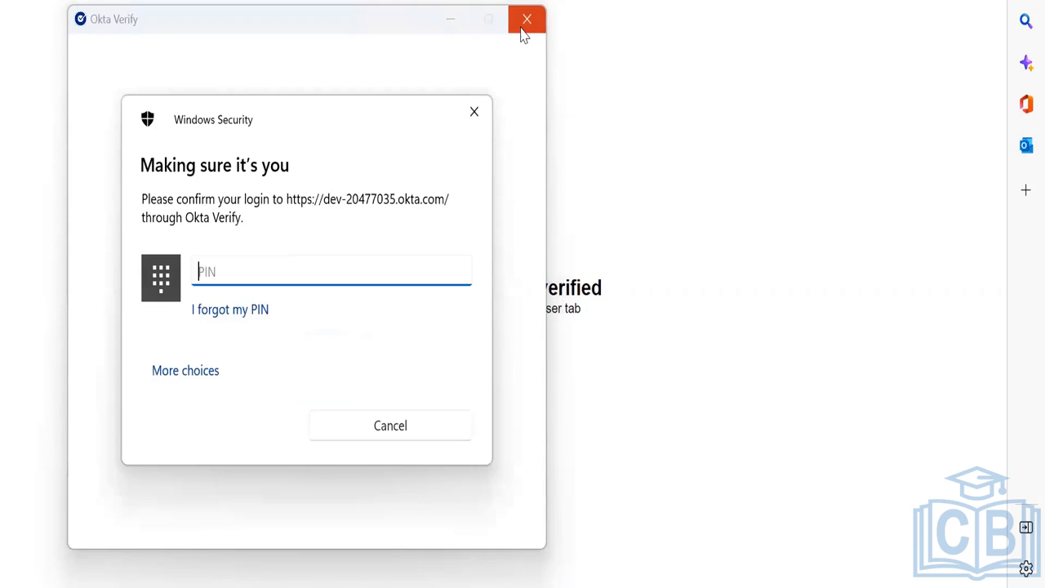
type("1•••")
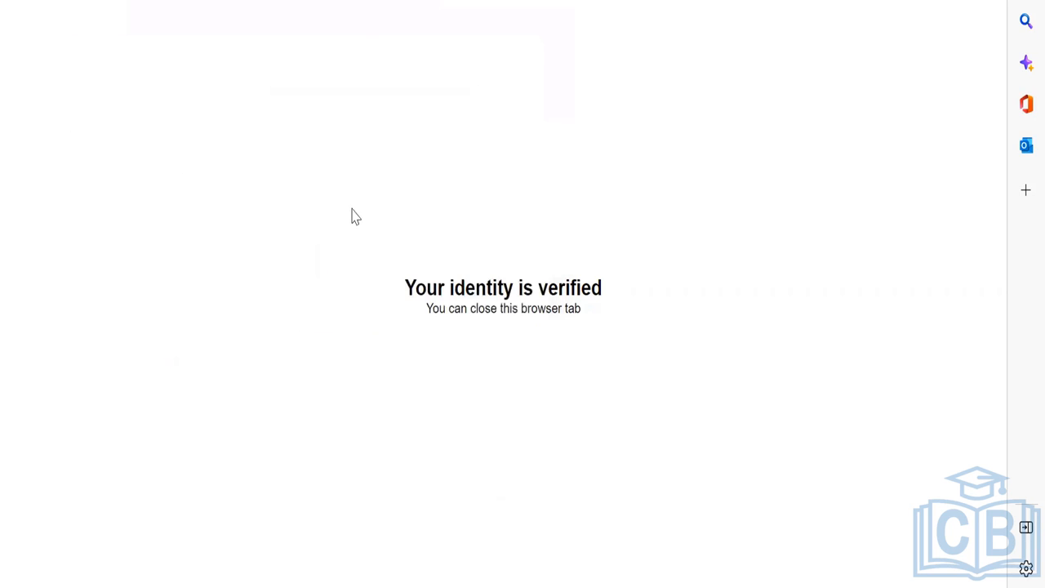
Step: Sign out and sign back in with Okta FastPass, confirming with the PIN and password
left_click(888, 53)
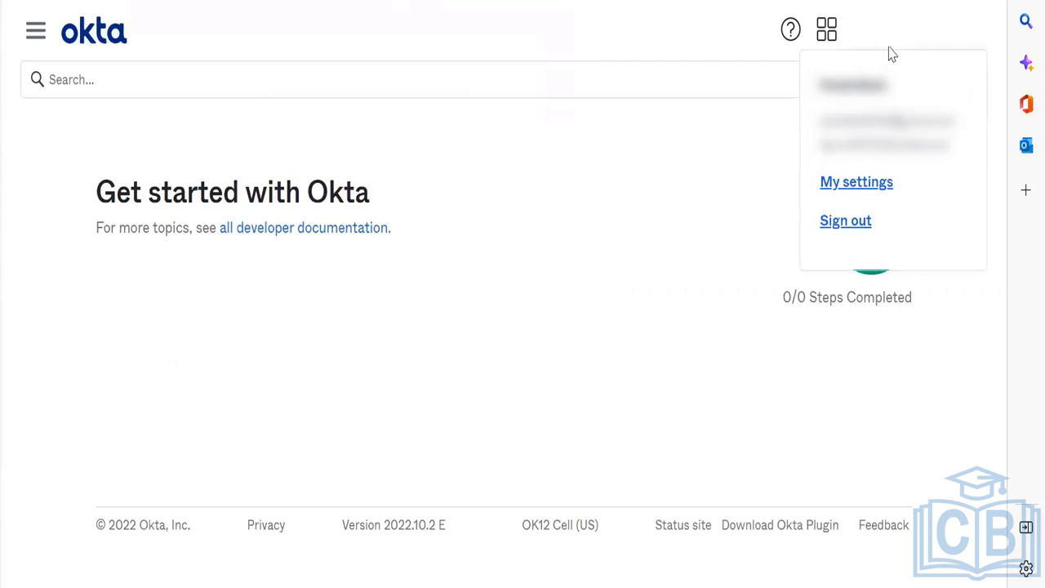
left_click(849, 226)
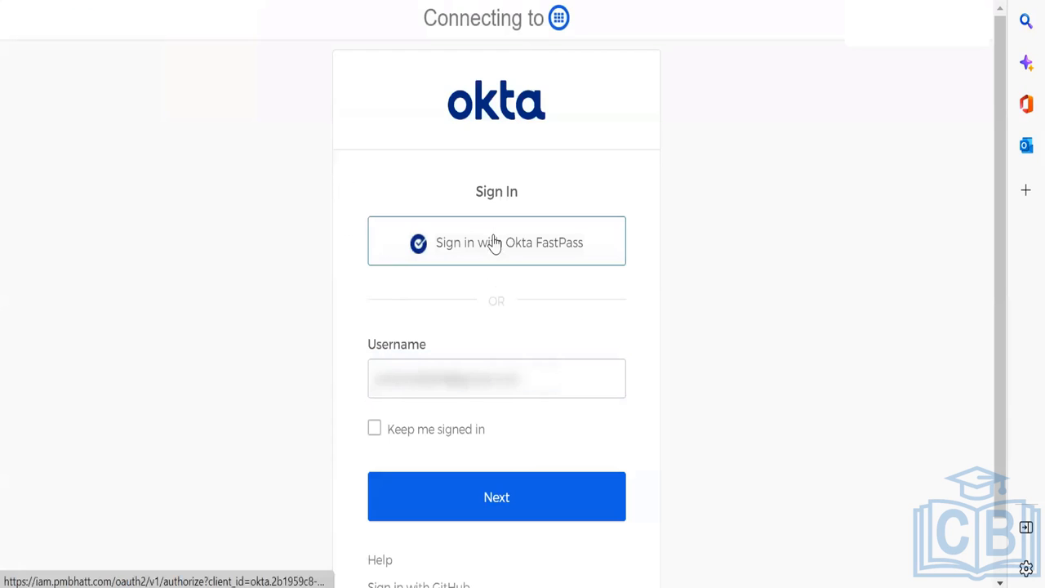
left_click(493, 242)
left_click(602, 124)
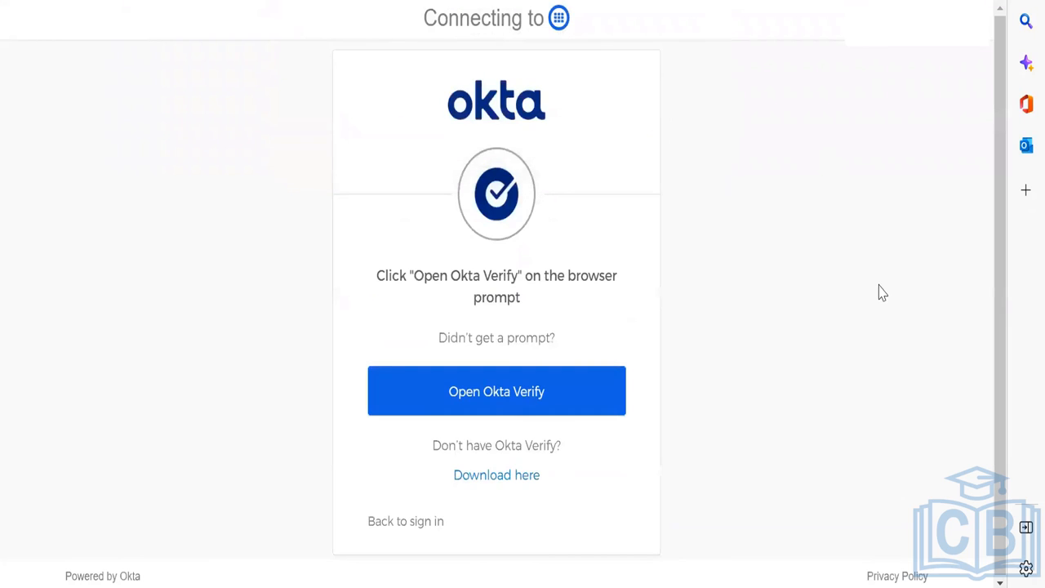
type("1•••")
left_click(684, 492)
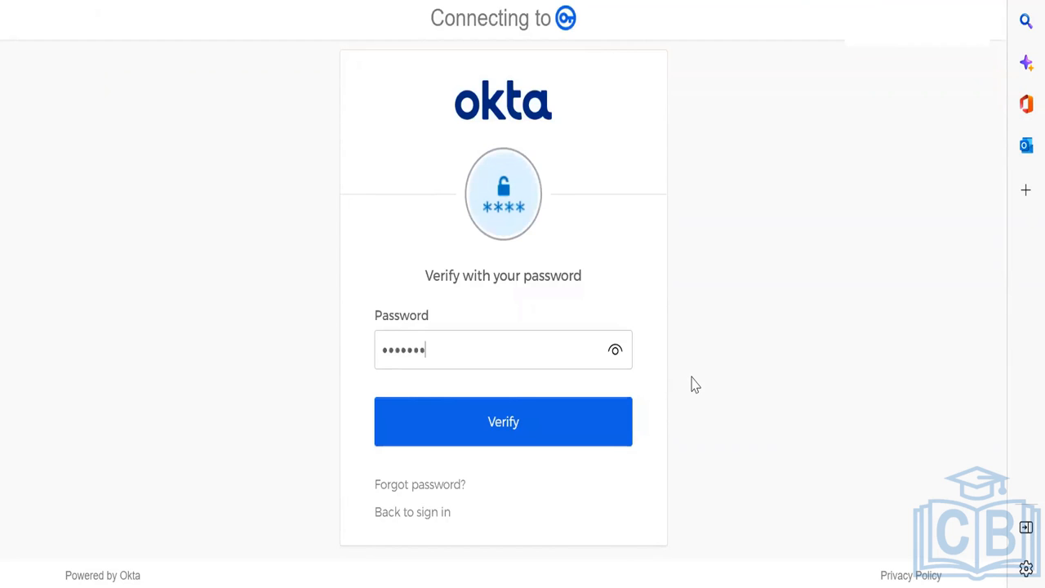
key("Return")
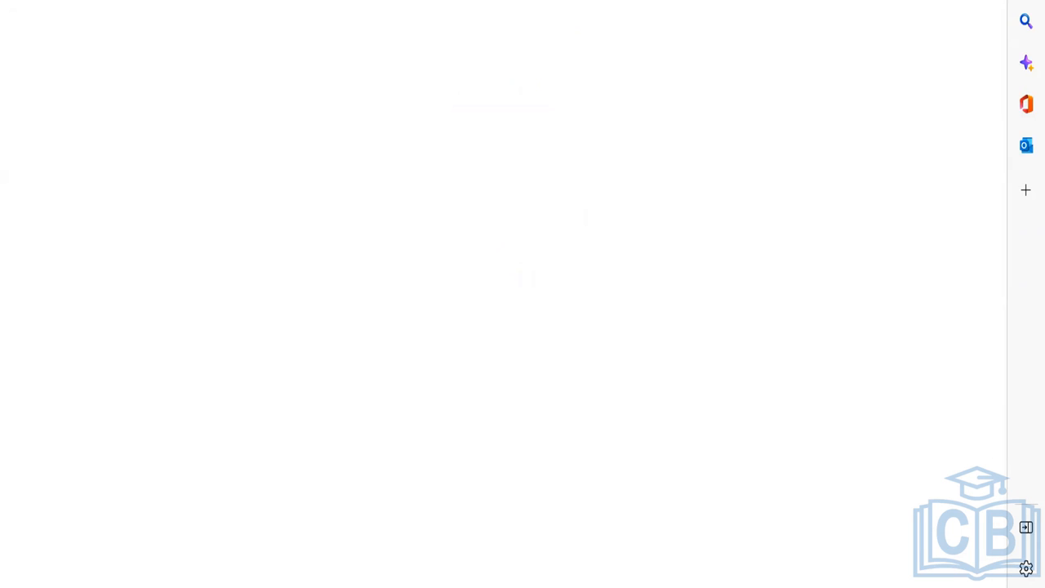
left_click(37, 35)
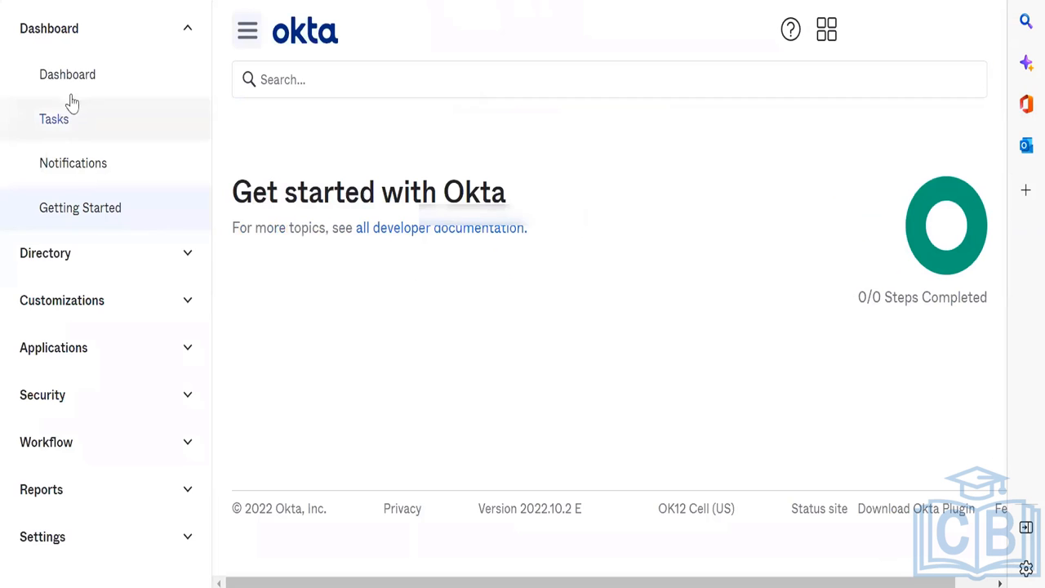
Step: Open Directory > People and scroll through the user list
left_click(96, 35)
left_click(106, 89)
left_click(96, 139)
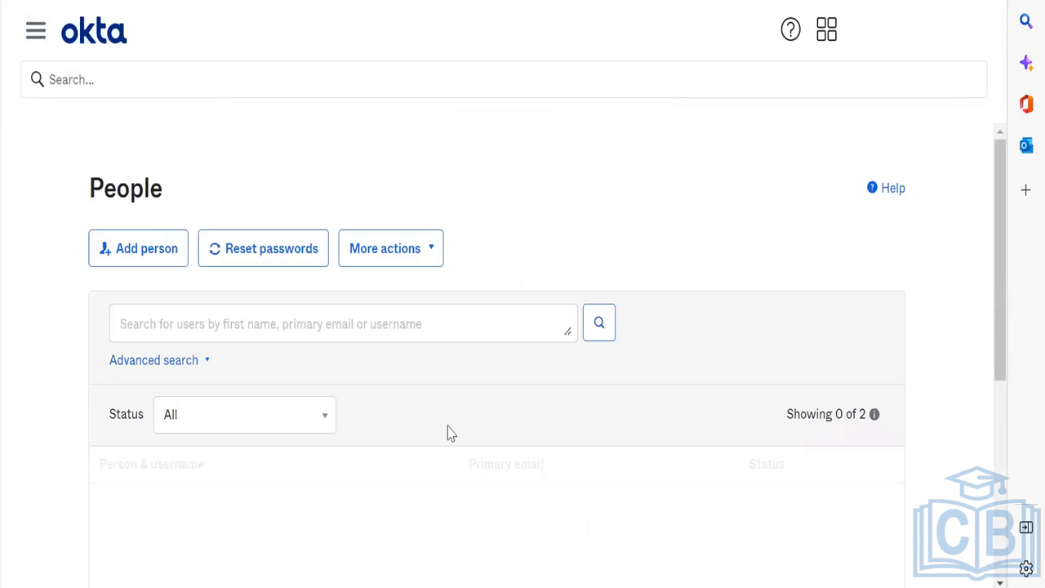
scroll(446, 432, "down", 3)
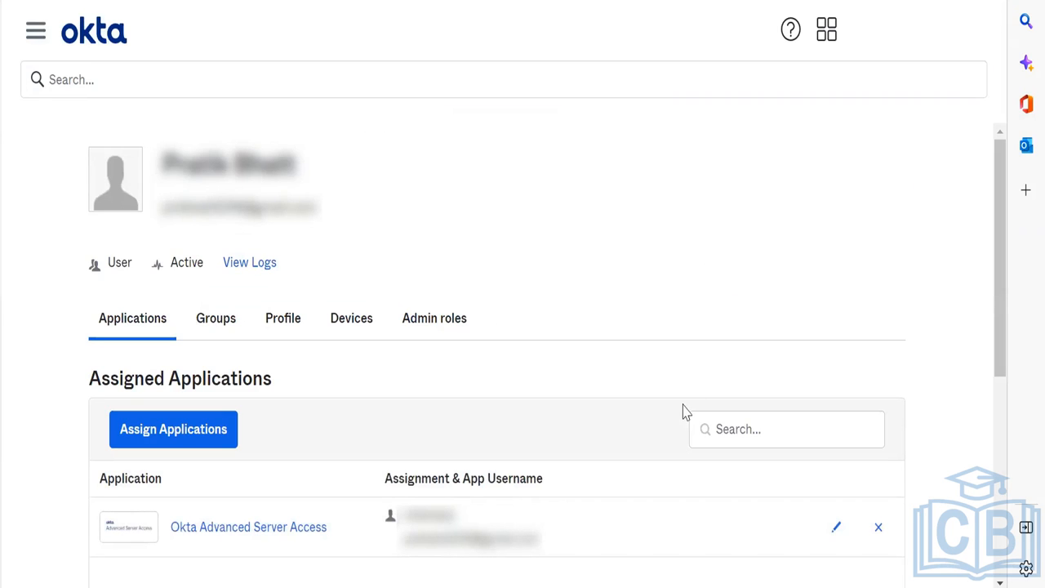
scroll(686, 412, "down", 4)
scroll(686, 412, "up", 1)
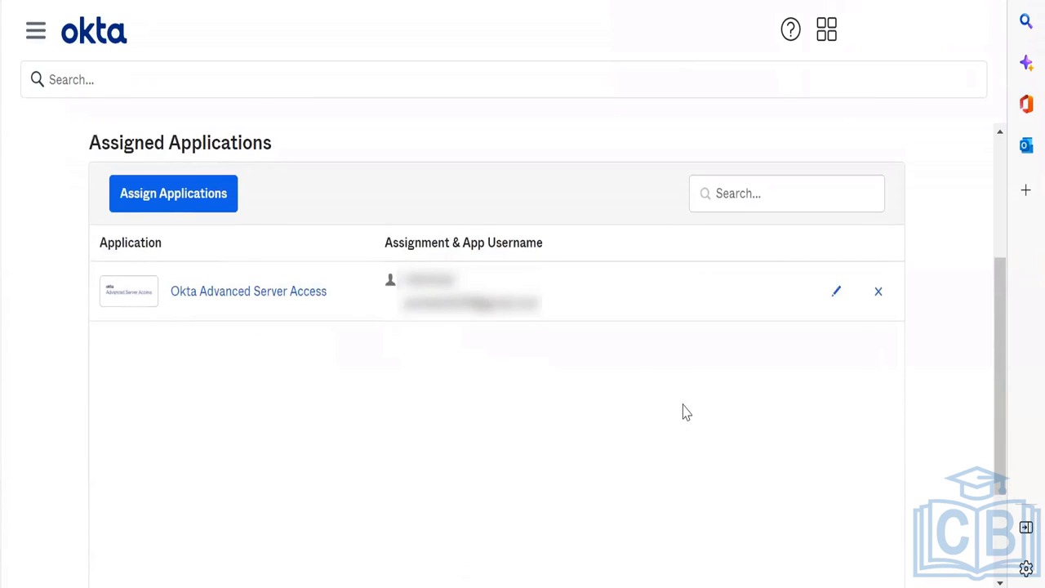
scroll(686, 412, "down", 2)
scroll(686, 413, "up", 5)
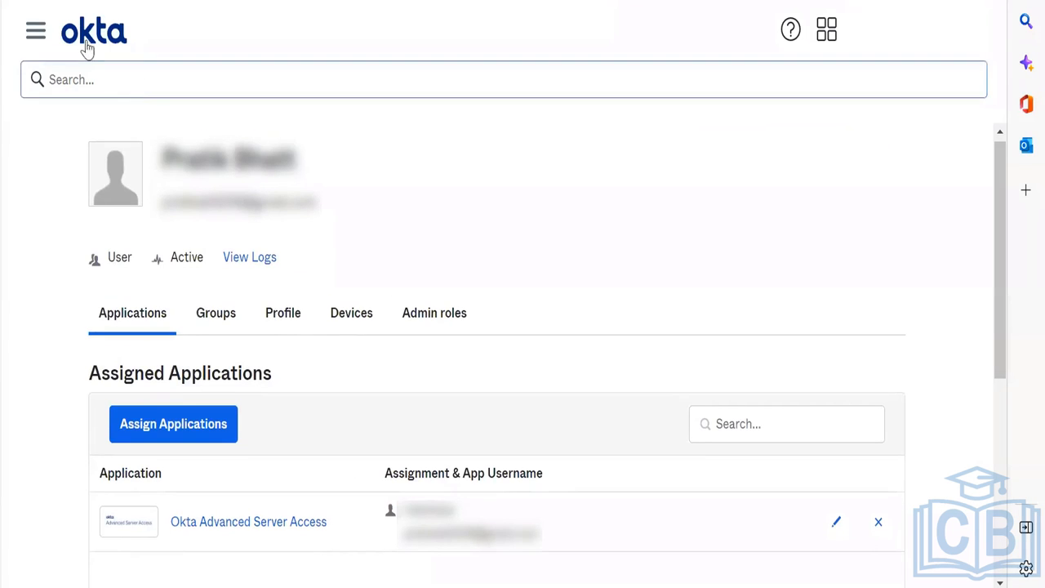
Step: Open the profile of the user in Password reset status
left_click(35, 32)
left_click(100, 149)
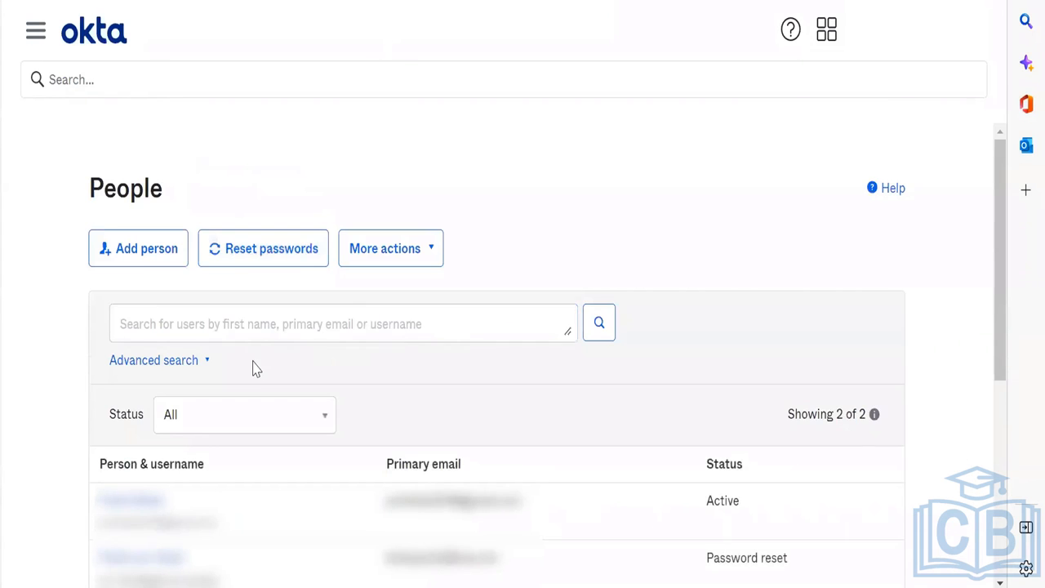
scroll(253, 367, "down", 5)
left_click(161, 215)
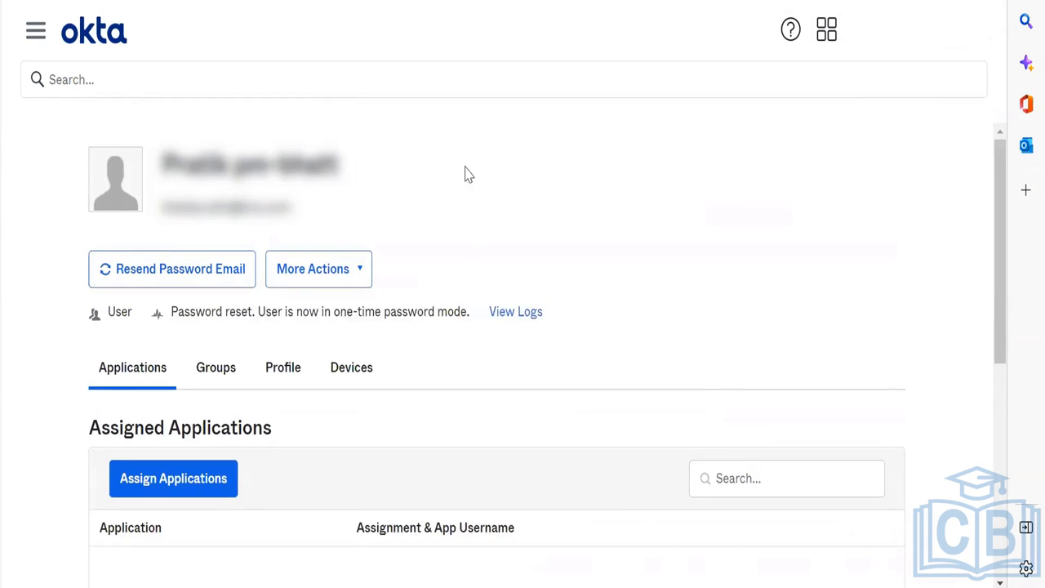
left_click(826, 35)
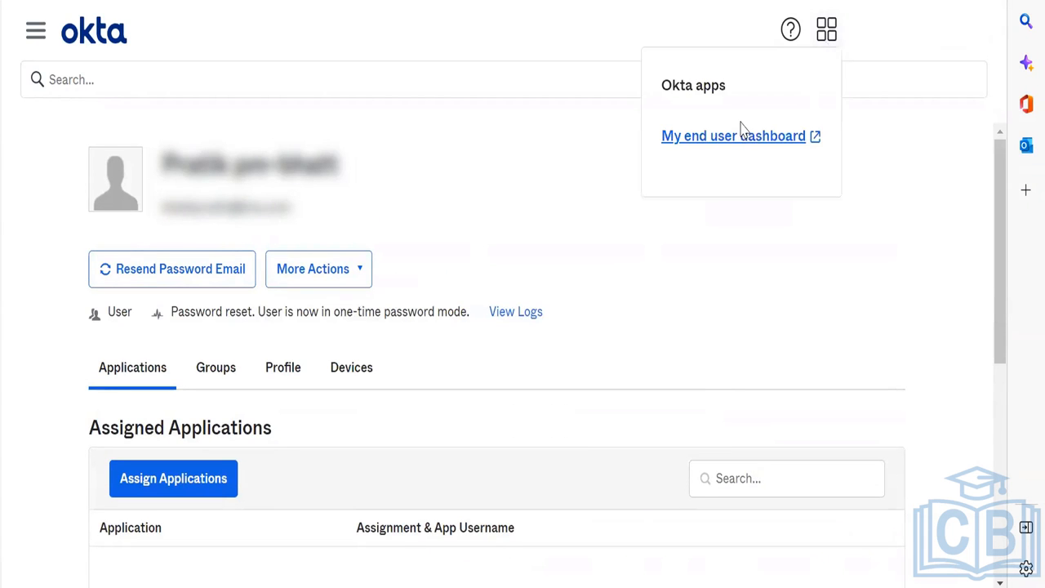
left_click(897, 31)
left_click(848, 221)
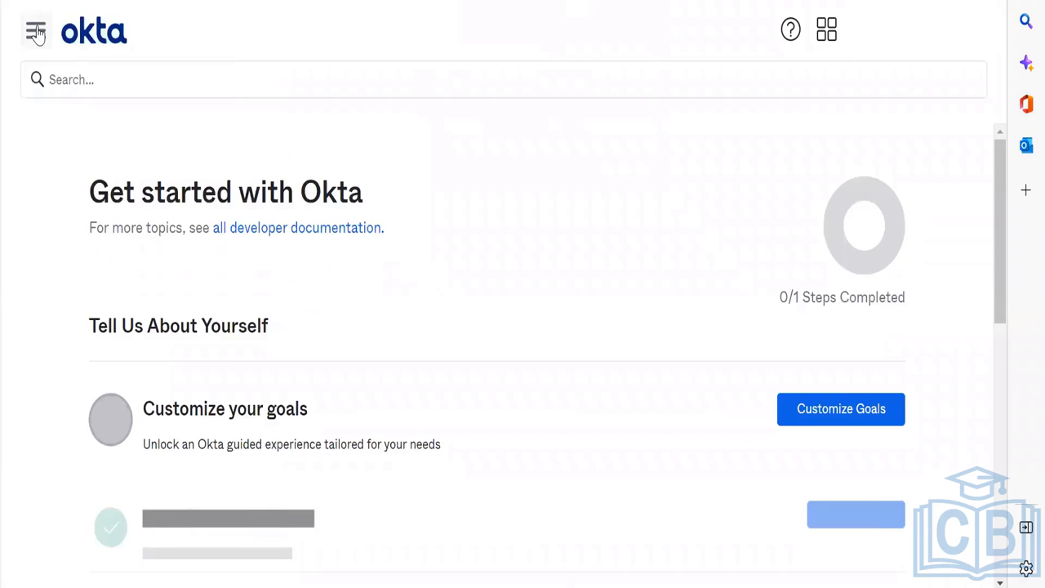
Step: Return to Directory > People and open the first, Active user's profile
left_click(35, 31)
left_click(93, 261)
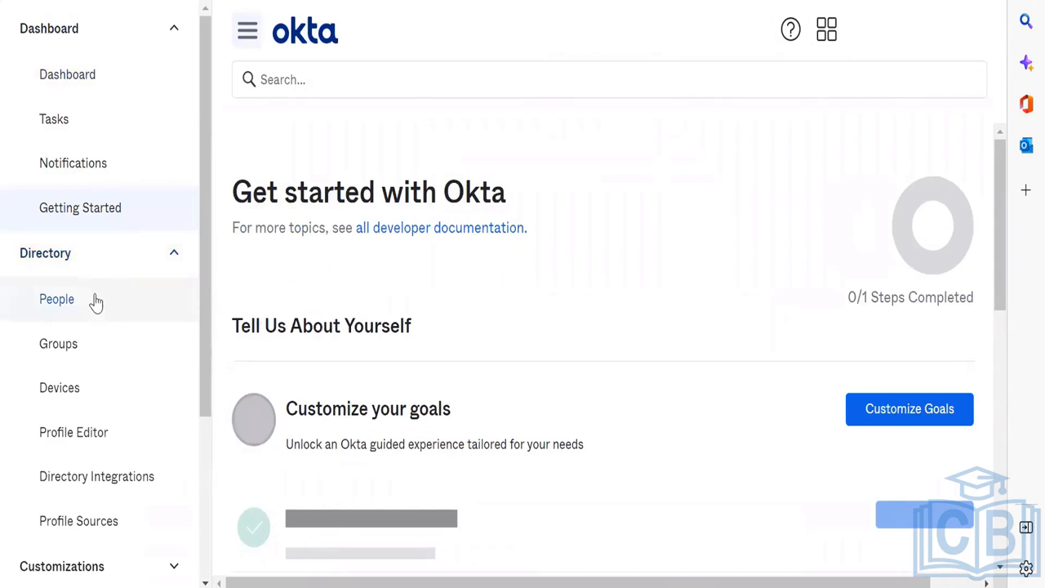
left_click(96, 300)
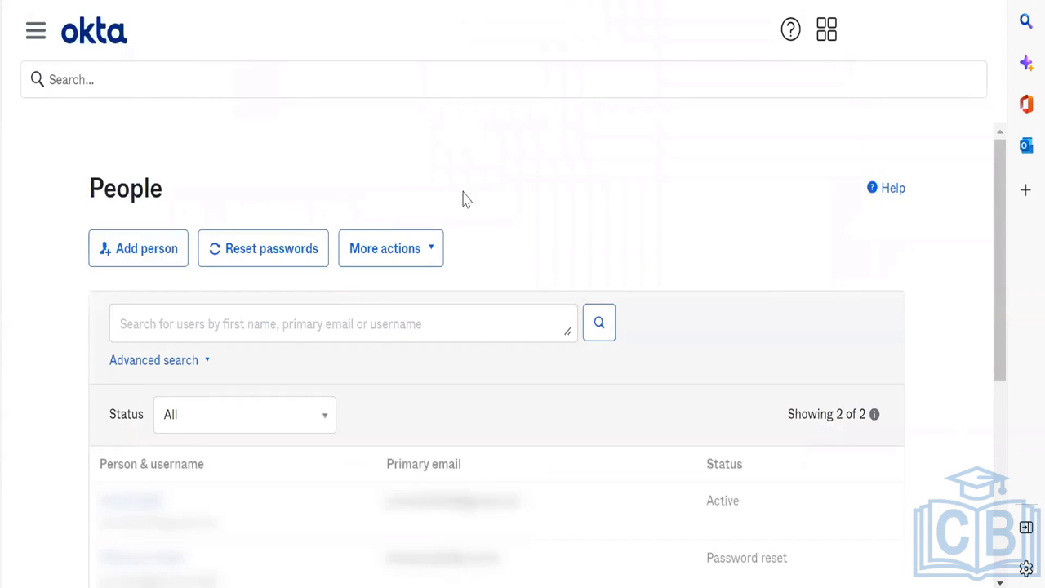
scroll(462, 199, "down", 2)
left_click(135, 337)
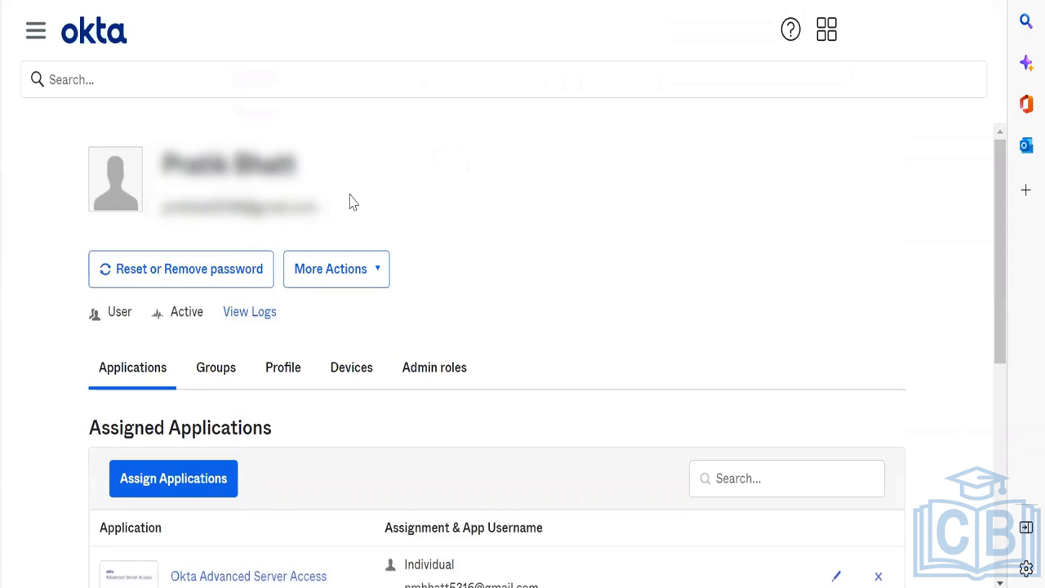
Step: View the Reset or Remove password options twice, cancelling each time without changes
left_click(196, 272)
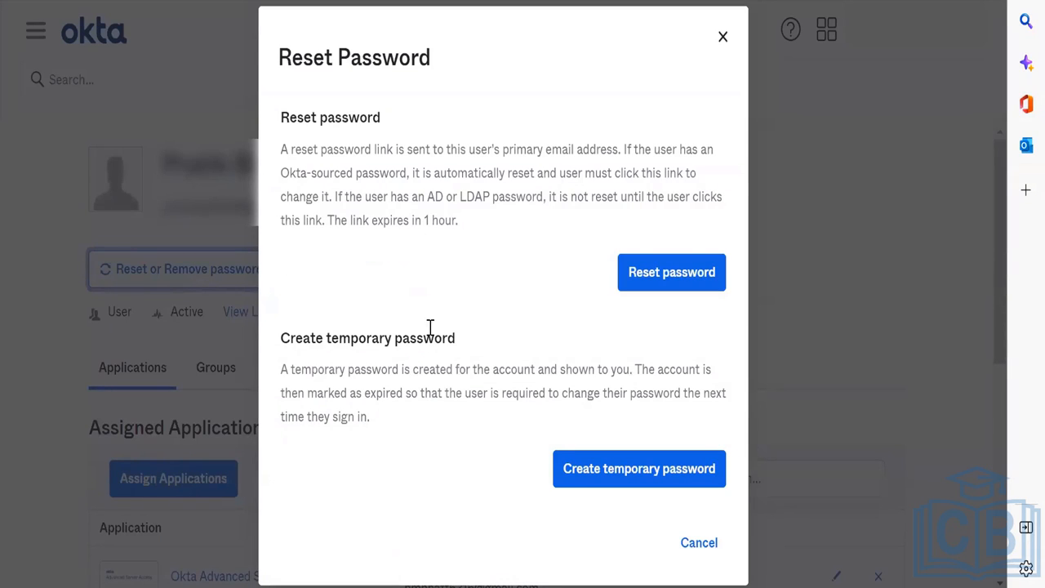
left_click(700, 542)
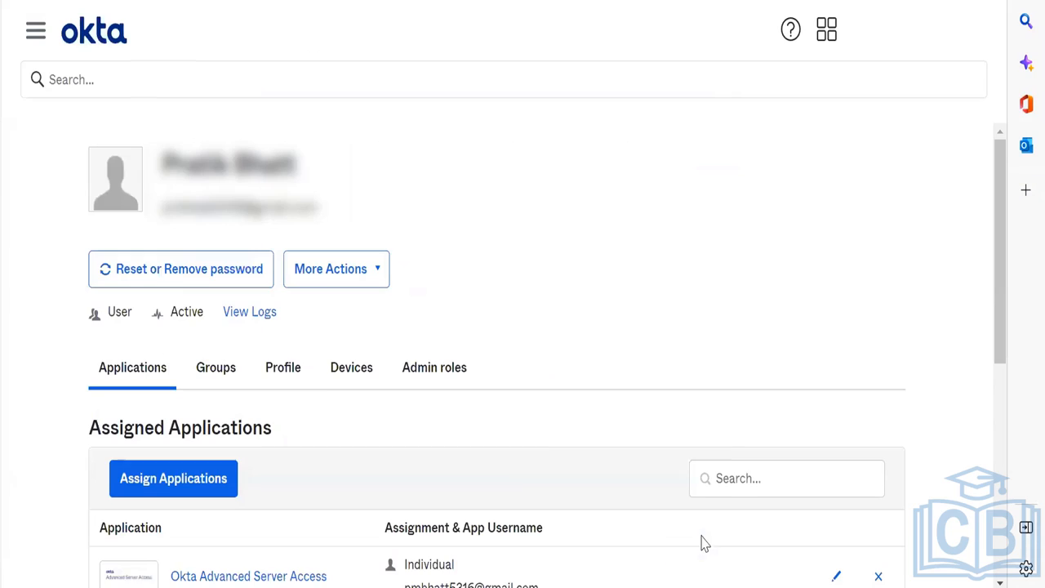
left_click(190, 282)
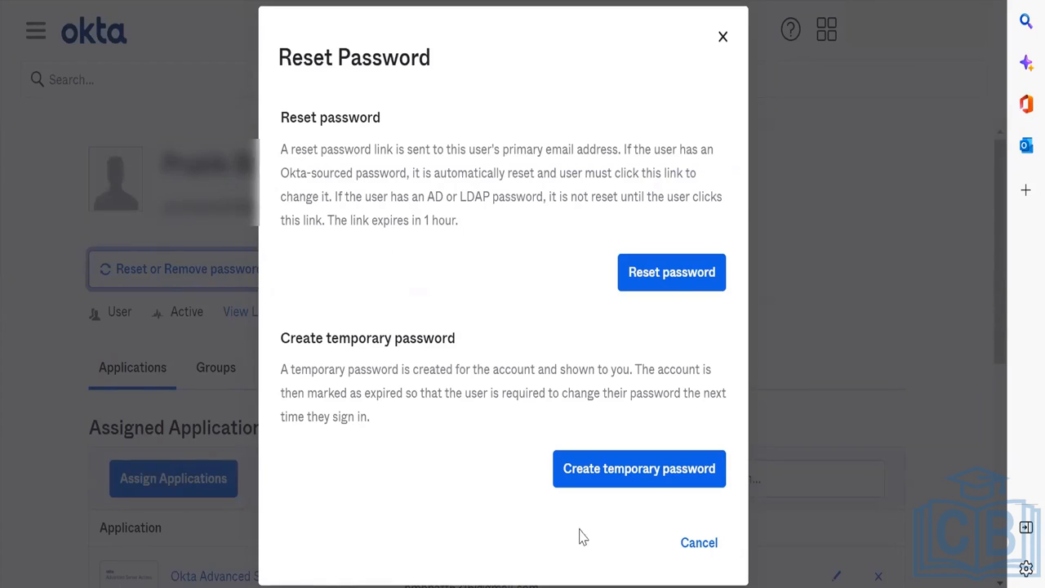
left_click(695, 545)
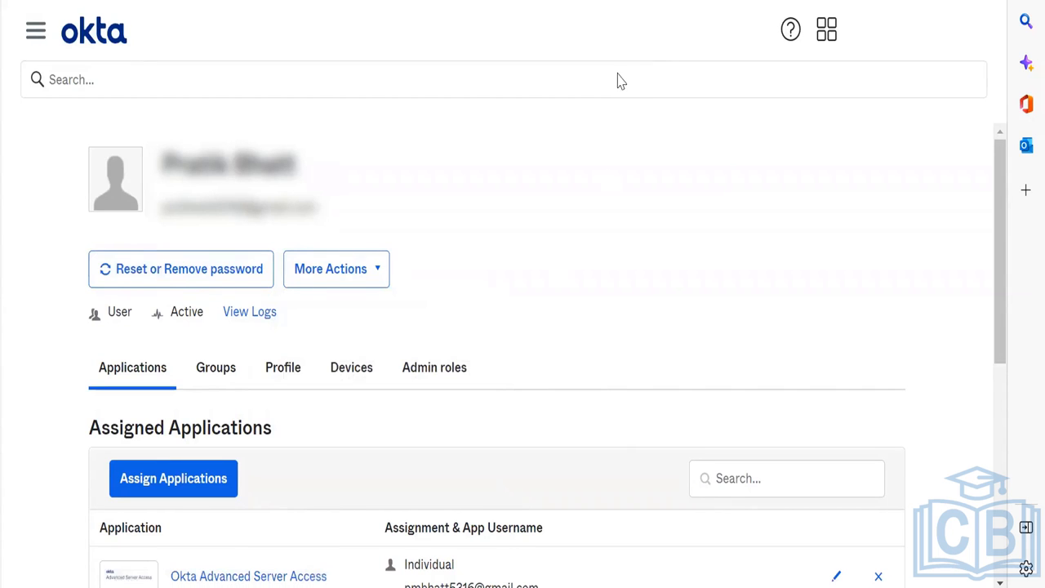
left_click(36, 31)
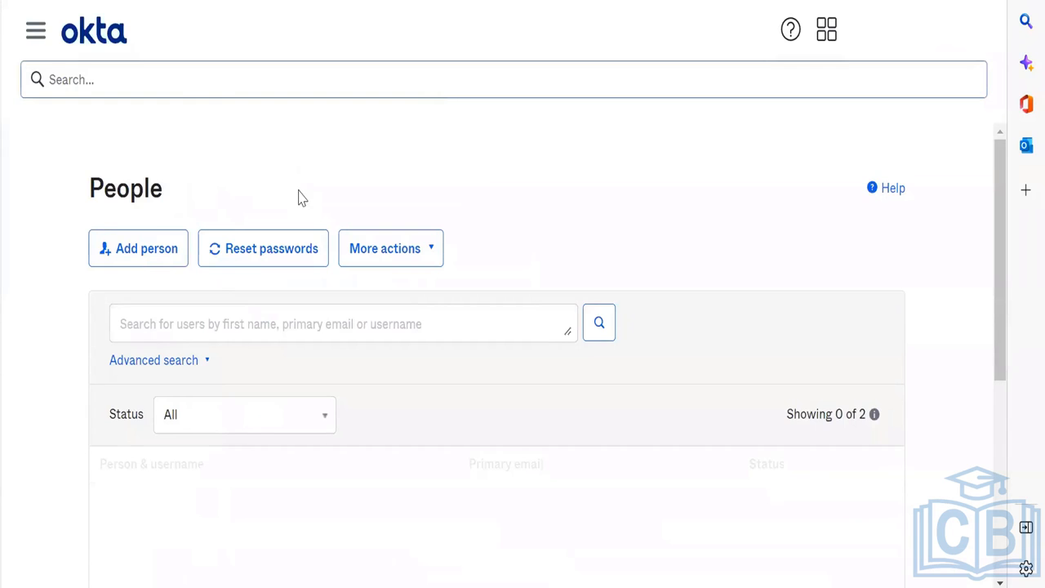
Step: On the first user's Admin roles tab, delete the individually assigned Super Administrator role and save
left_click(142, 501)
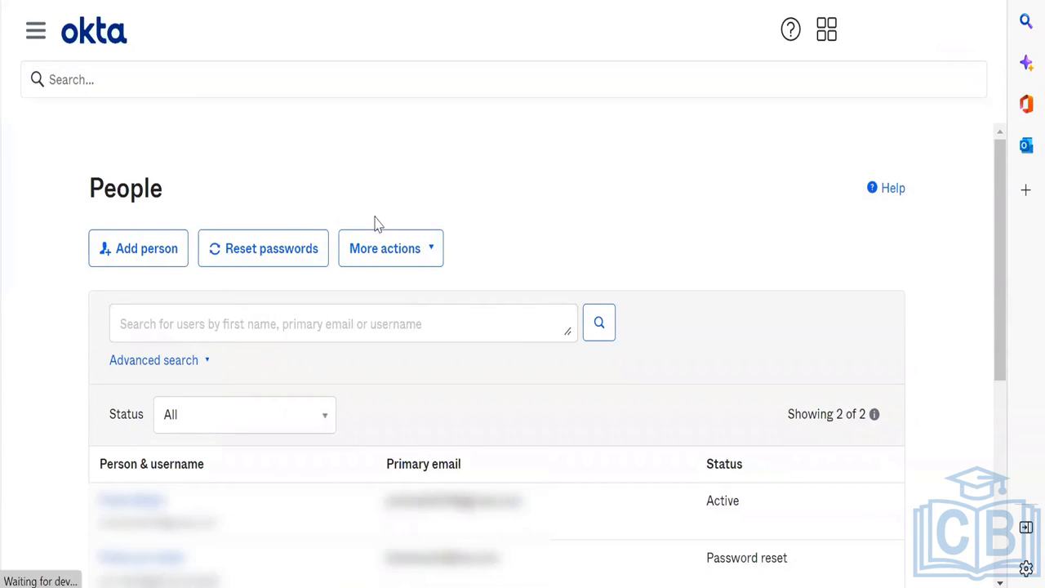
left_click(438, 368)
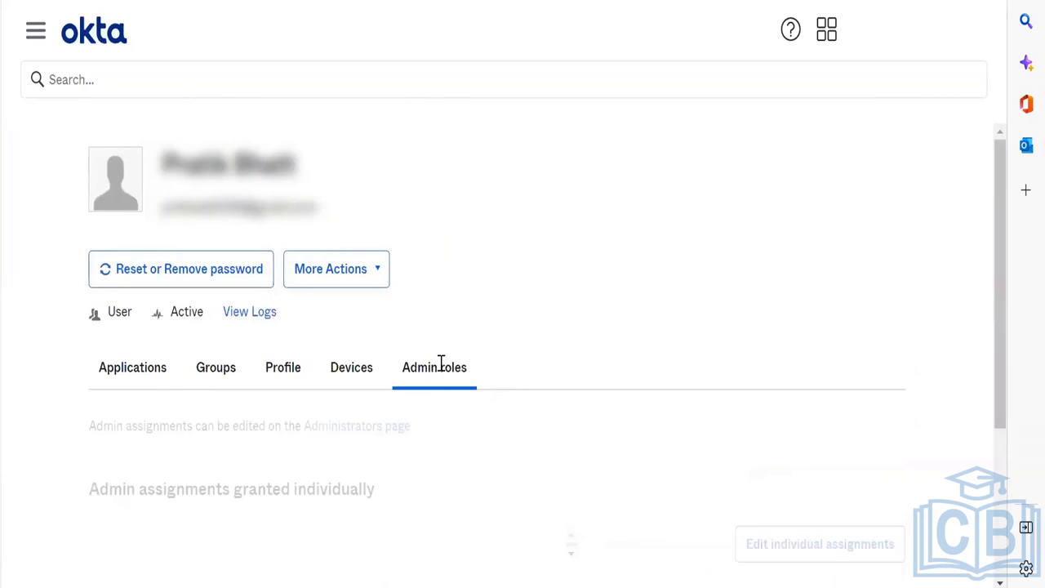
scroll(438, 368, "down", 4)
left_click(768, 260)
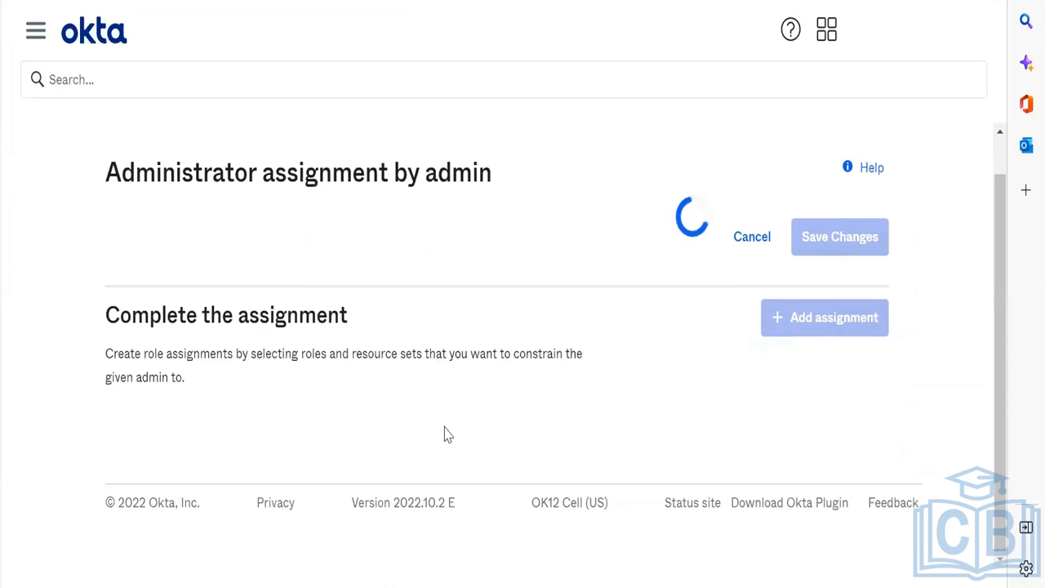
scroll(513, 441, "down", 3)
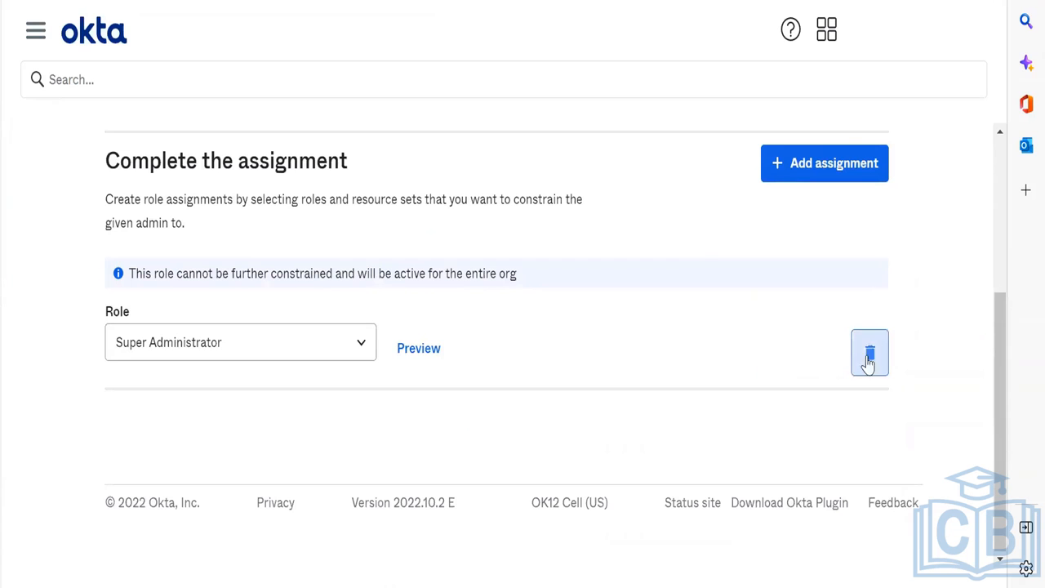
left_click(869, 359)
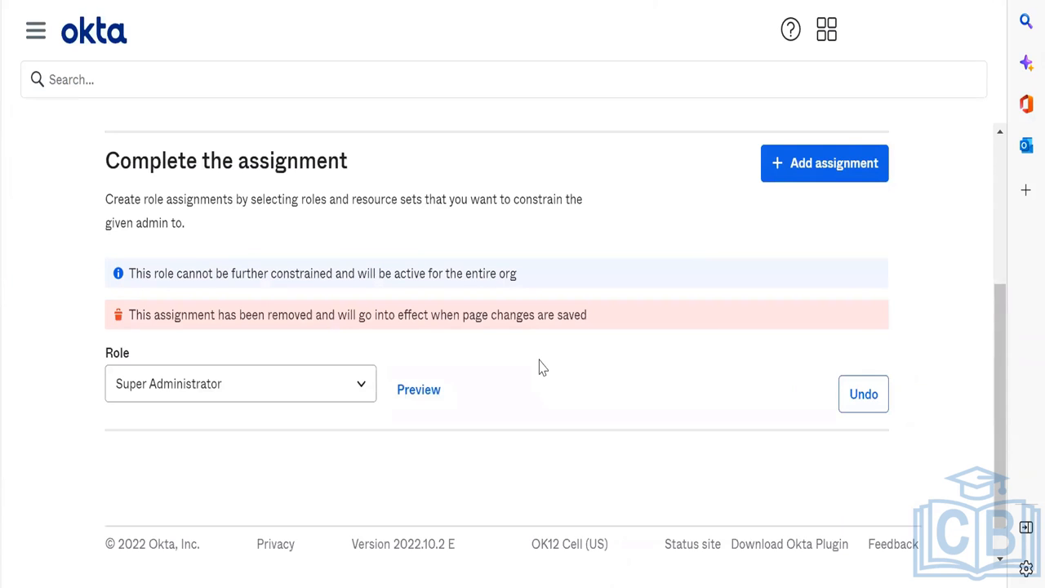
scroll(539, 367, "up", 5)
left_click(792, 262)
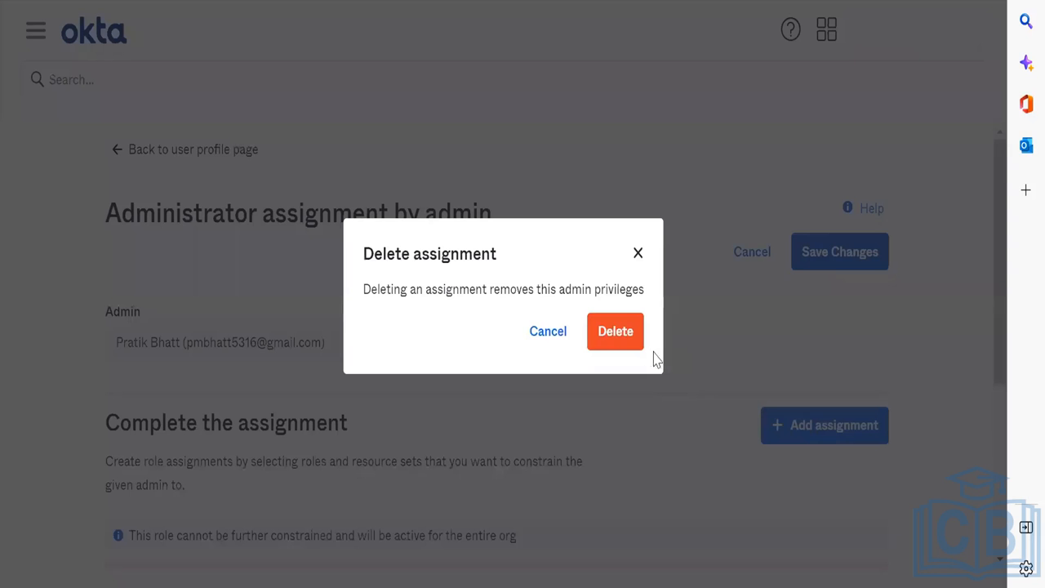
left_click(611, 338)
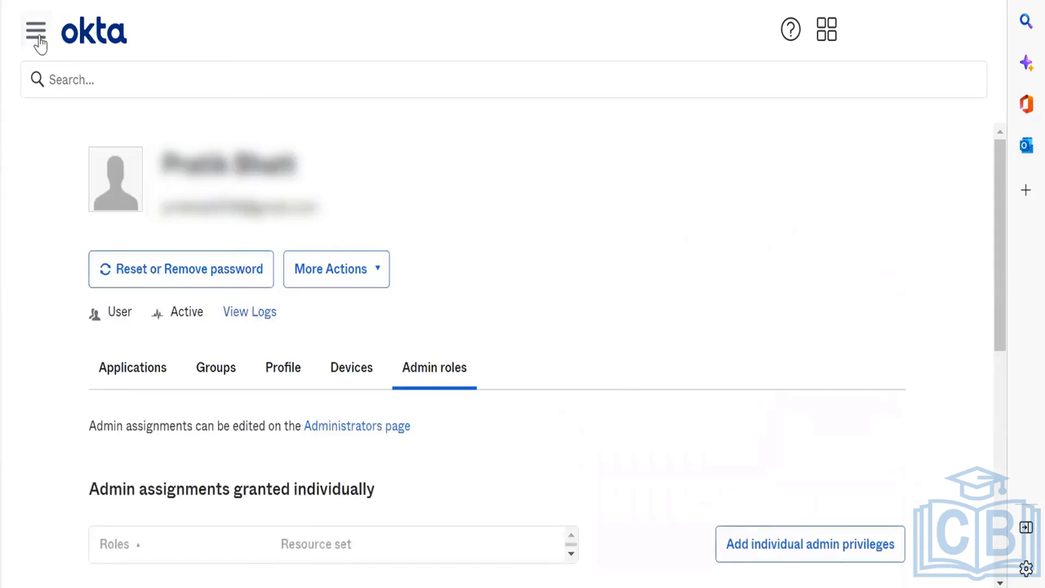
left_click(36, 34)
Step: Navigate from the user's page to the Passwordless enrollment policy
left_click(37, 38)
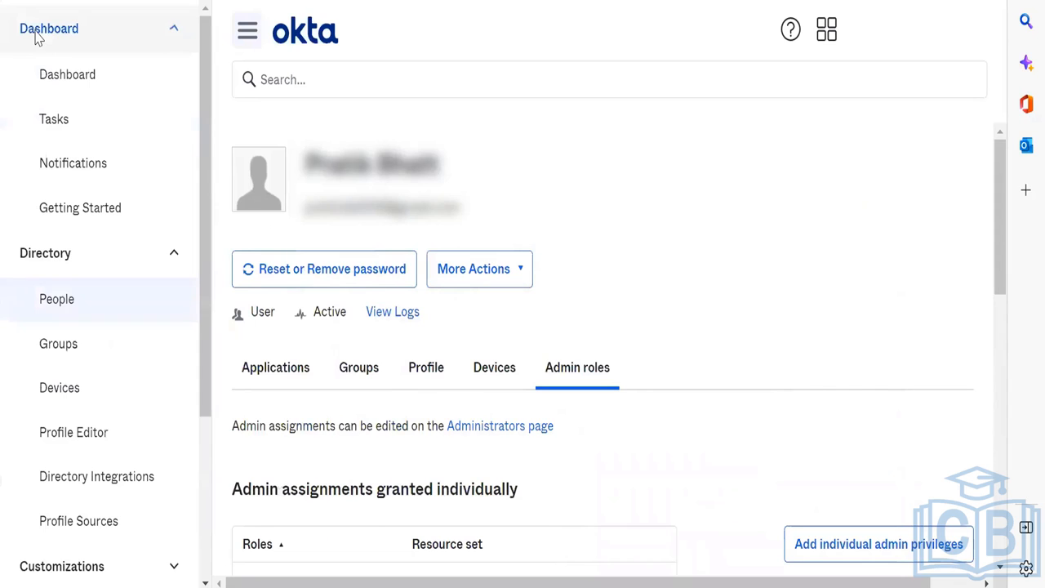
left_click(325, 267)
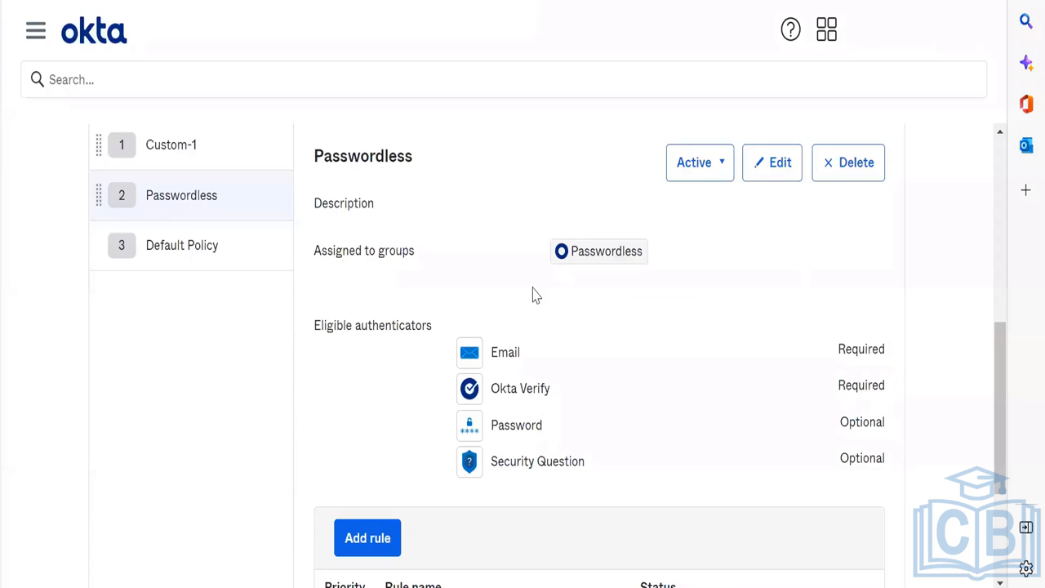
scroll(535, 296, "down", 2)
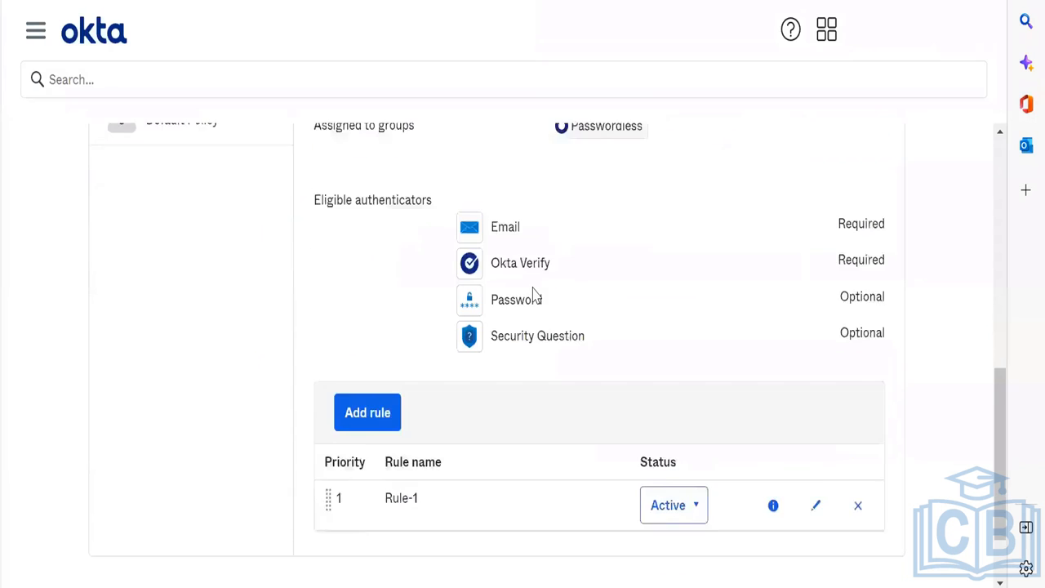
scroll(534, 295, "up", 4)
scroll(535, 295, "down", 2)
scroll(534, 296, "up", 5)
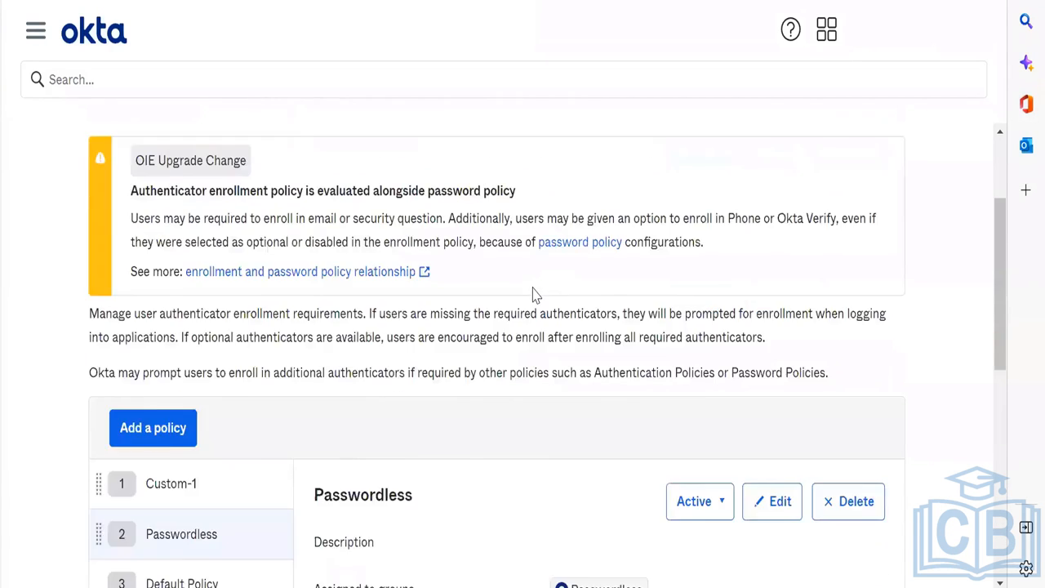
scroll(535, 296, "down", 4)
scroll(710, 353, "down", 2)
scroll(710, 353, "up", 5)
scroll(710, 353, "down", 5)
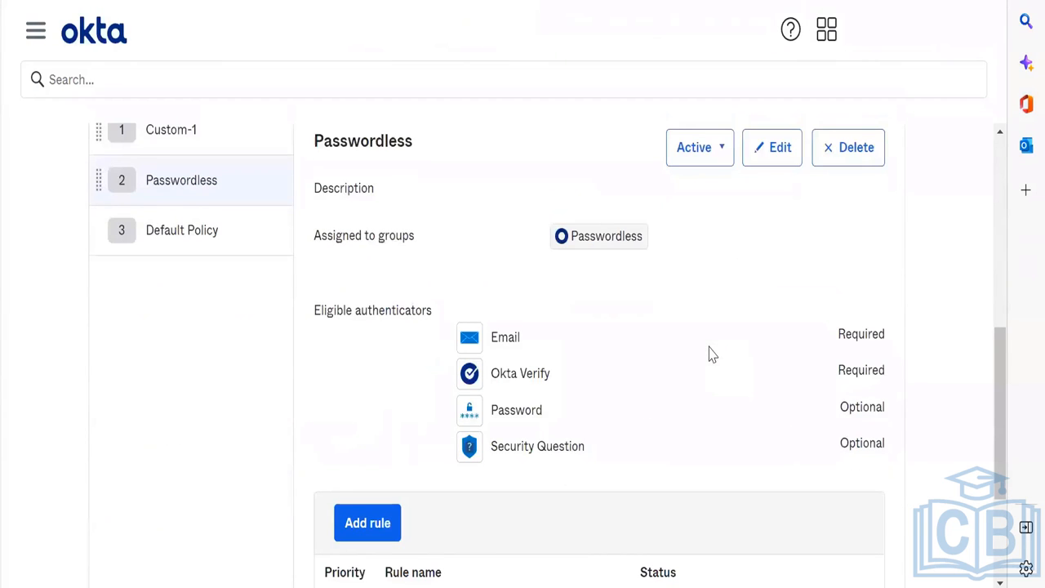
Step: Edit the Passwordless enrollment policy so the Password authenticator is Disabled, and update the policy
left_click(775, 147)
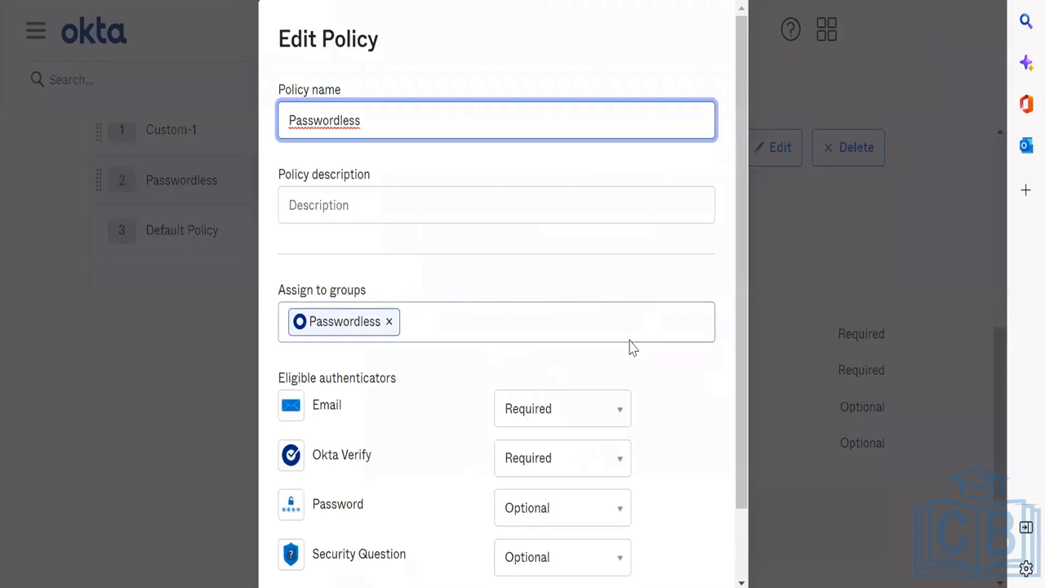
scroll(628, 346, "down", 1)
left_click(583, 433)
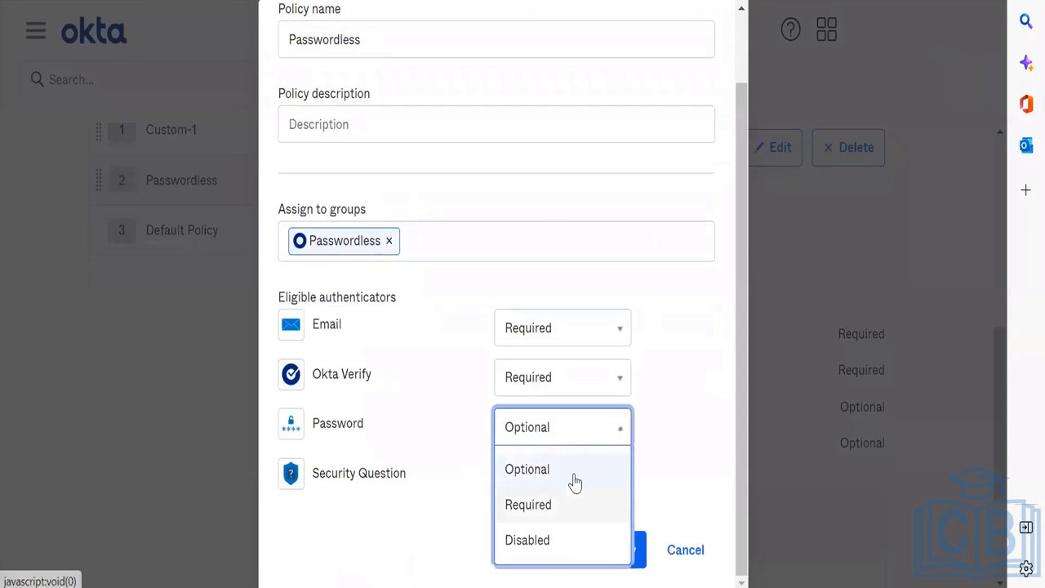
key("Down")
key("Return")
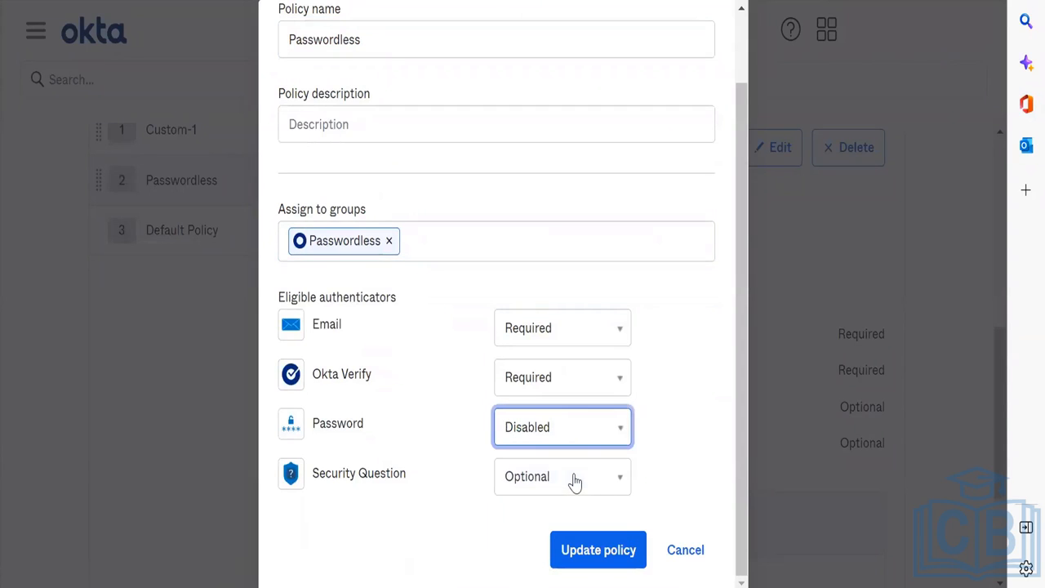
left_click(604, 571)
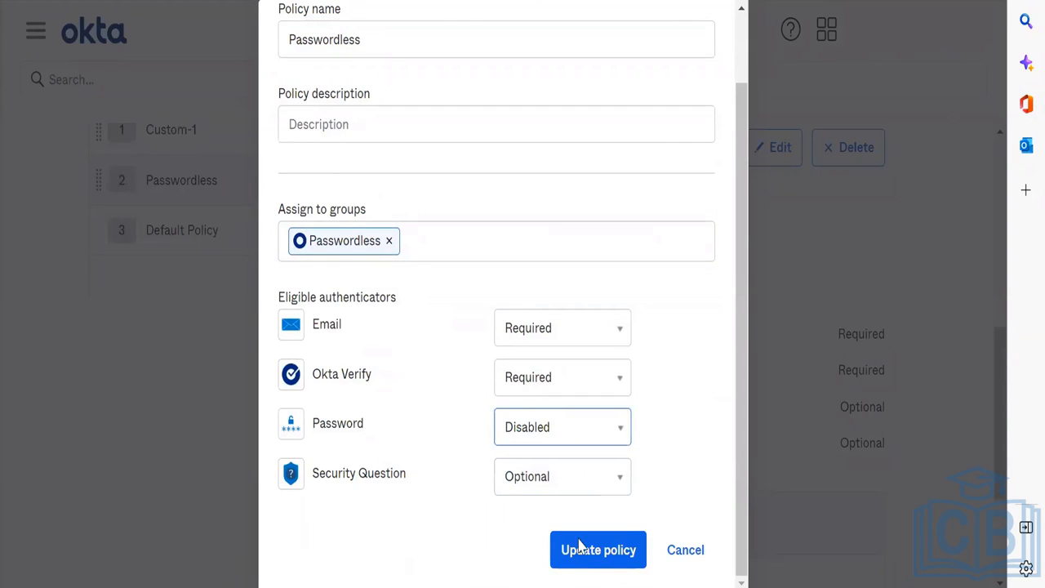
left_click(579, 550)
scroll(864, 360, "down", 2)
scroll(863, 360, "up", 5)
scroll(863, 363, "down", 2)
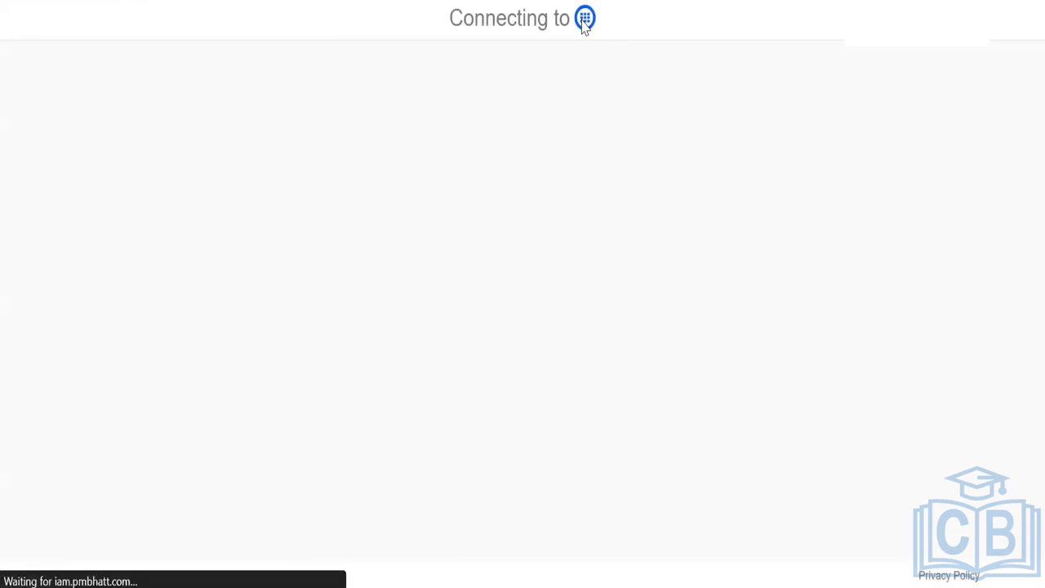
Step: Sign in with Okta FastPass through Okta Verify using the Windows Hello PIN, then return to Edge
left_click(544, 238)
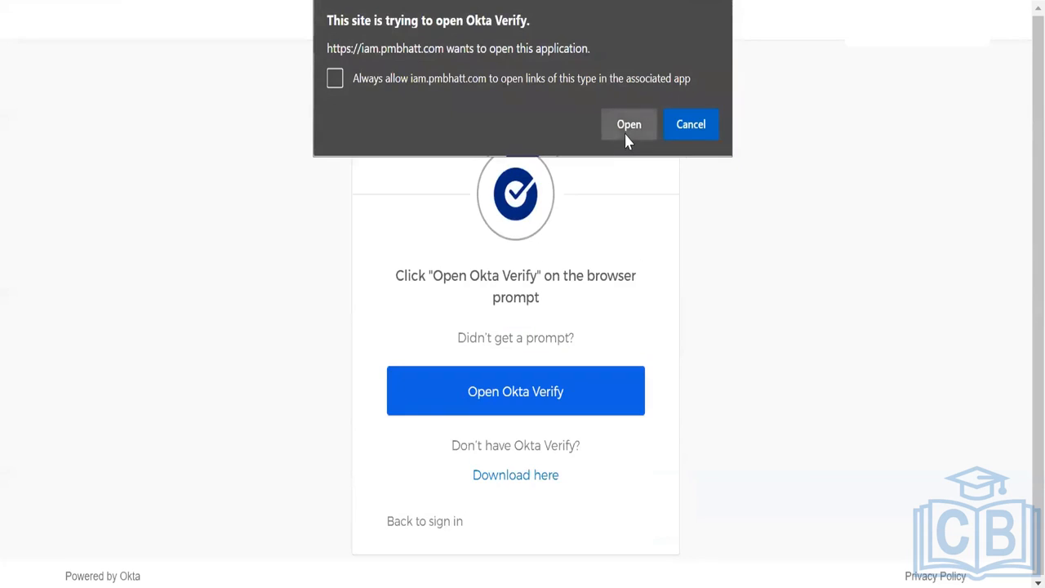
left_click(624, 129)
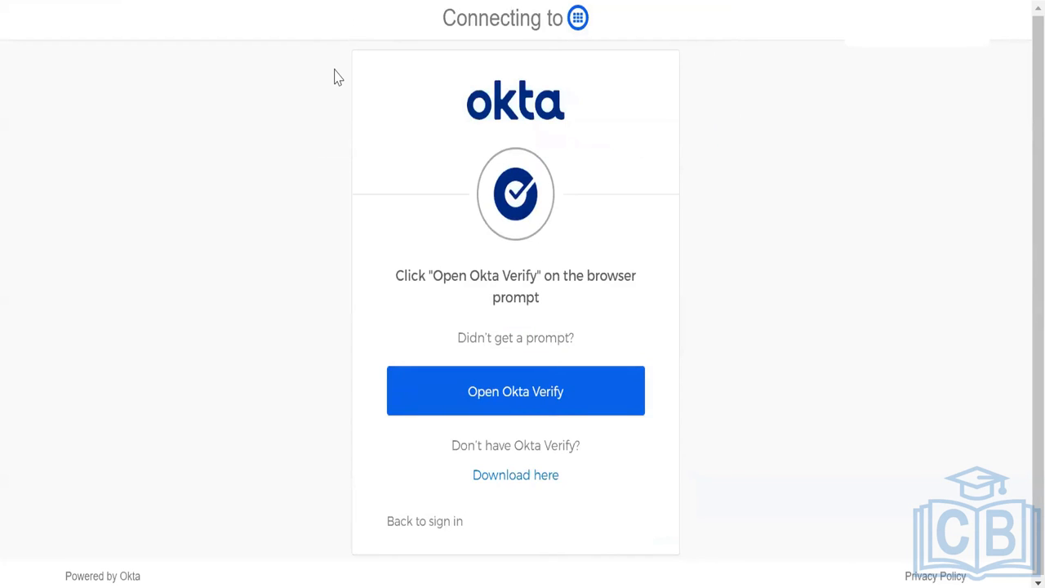
type("1234")
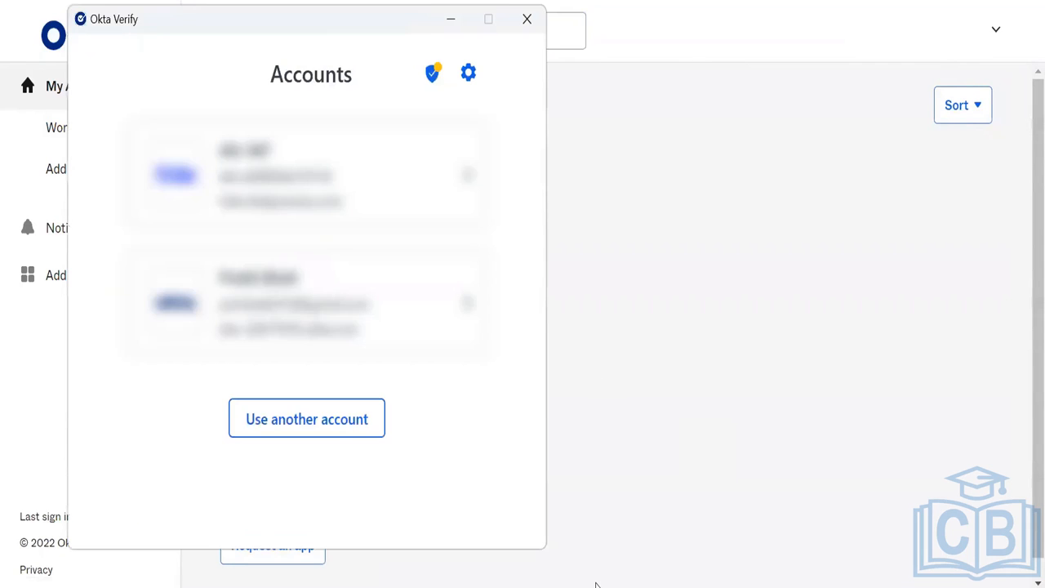
left_click(596, 585)
mouse_move(584, 586)
left_click(523, 556)
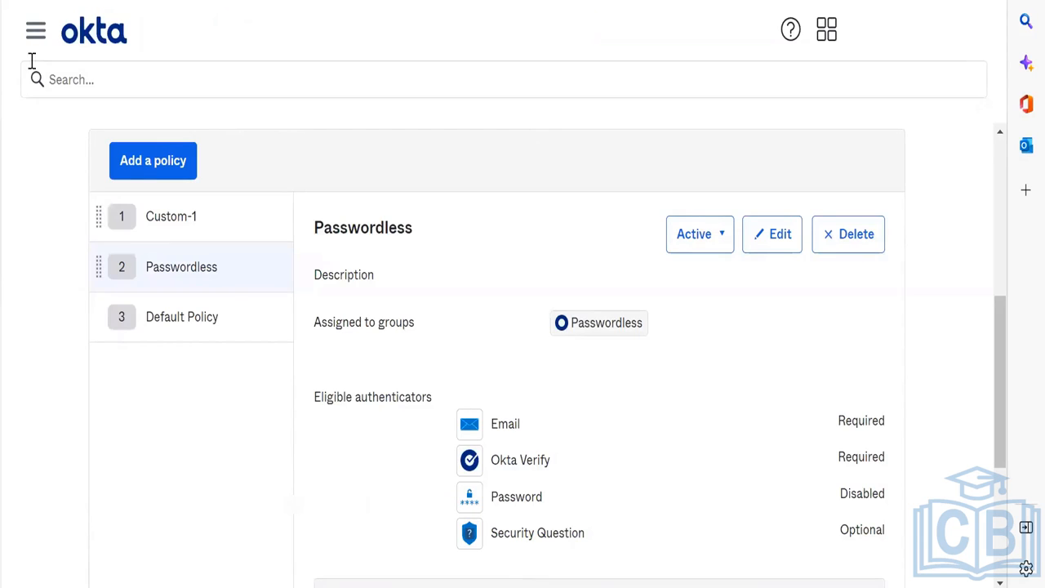
Step: Go to Directory > People, open the user, and bring up Reset or Remove password
left_click(33, 40)
left_click(81, 222)
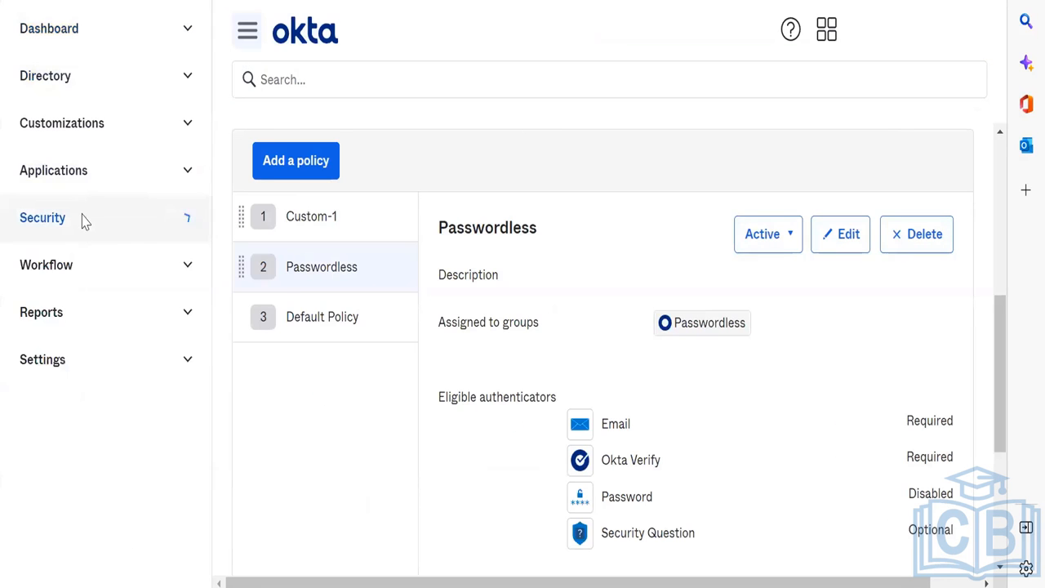
left_click(120, 69)
left_click(100, 113)
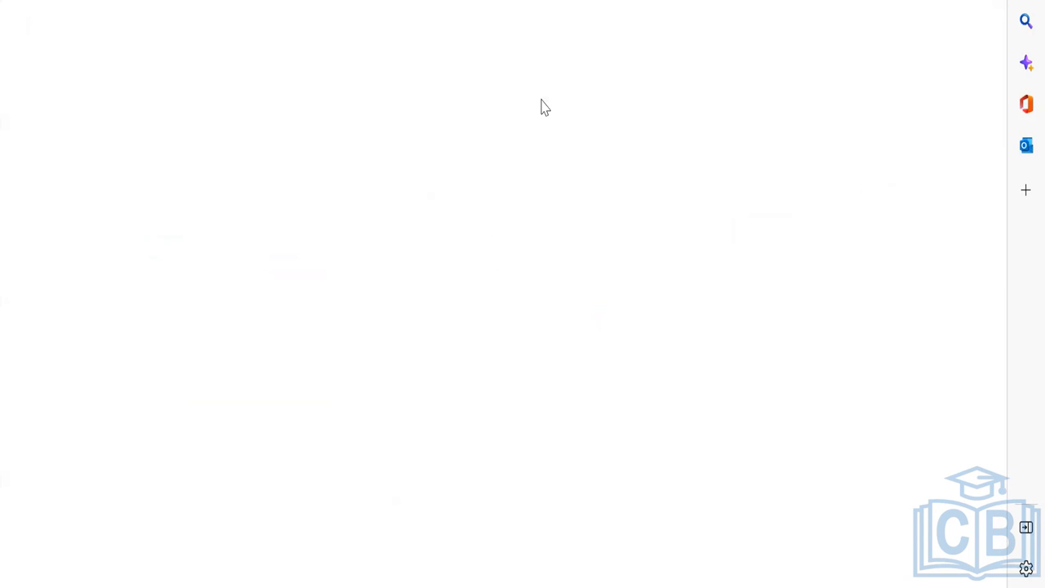
left_click(250, 263)
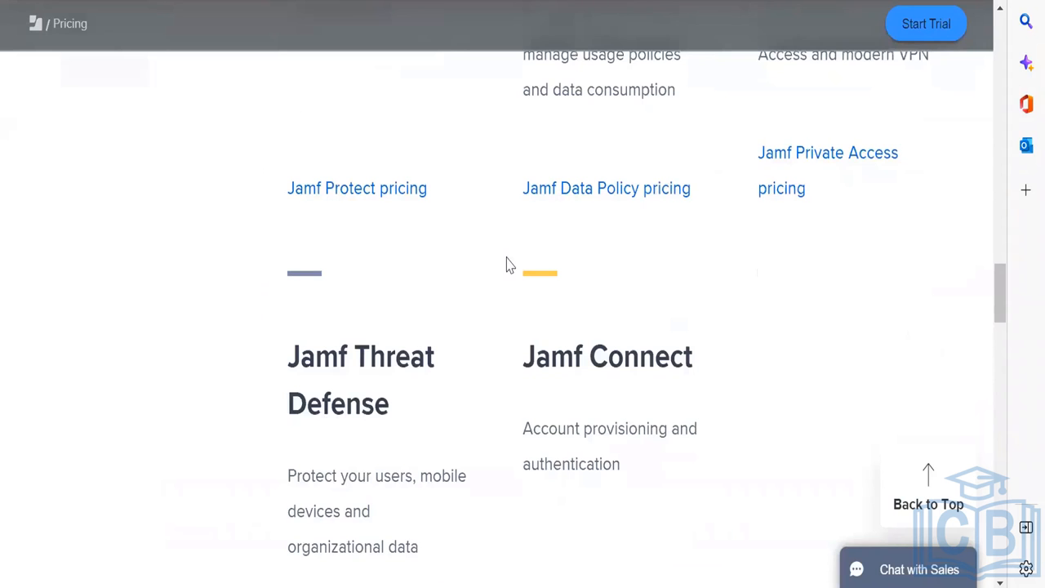
scroll(506, 265, "down", 5)
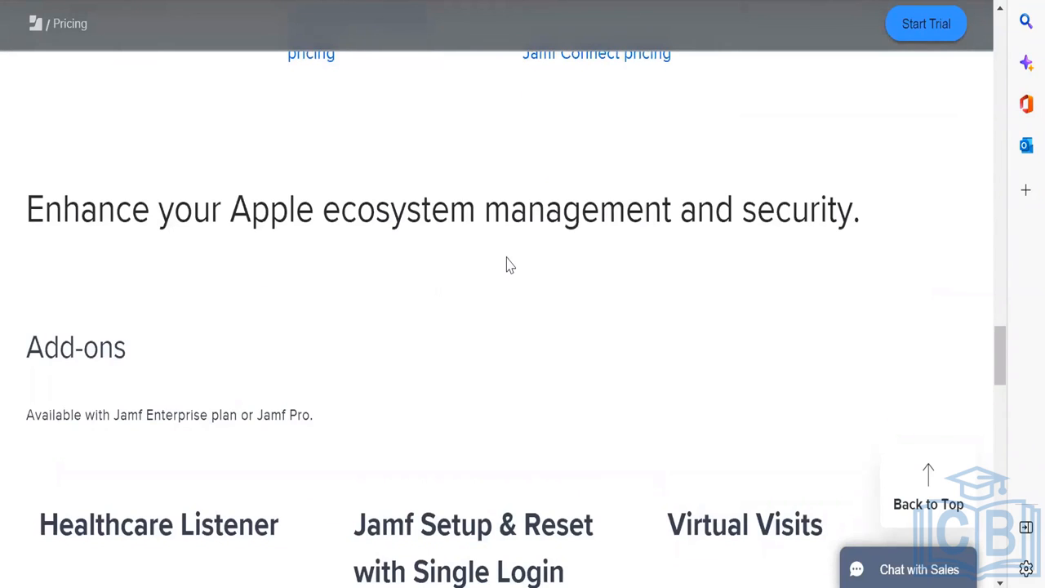
Step: Scroll through the Jamf pricing page's add-ons, including Jamf BYOD at $6 per device per year, and its footer links
scroll(506, 266, "down", 3)
scroll(506, 266, "down", 14)
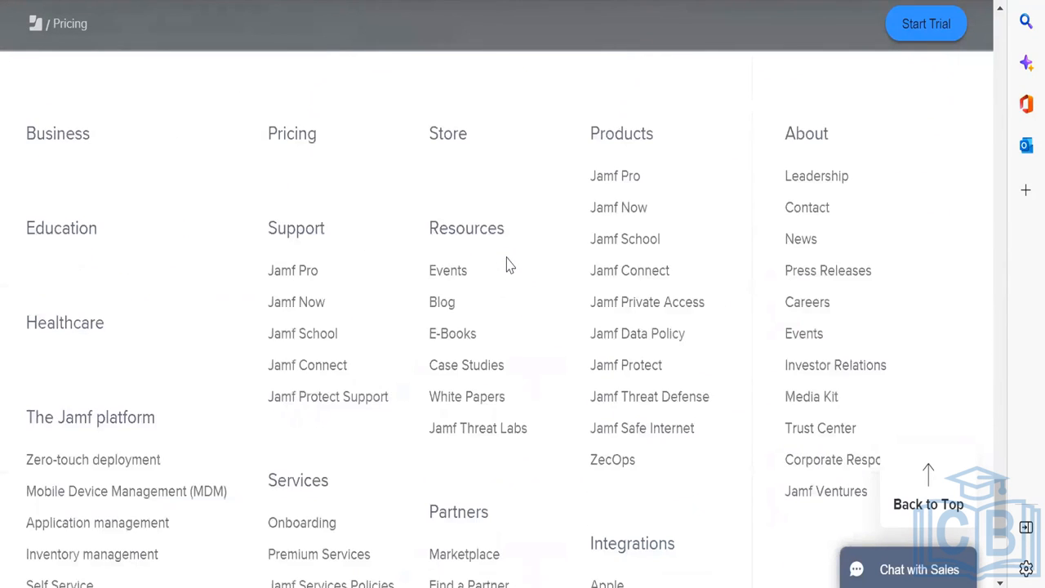
scroll(506, 266, "up", 6)
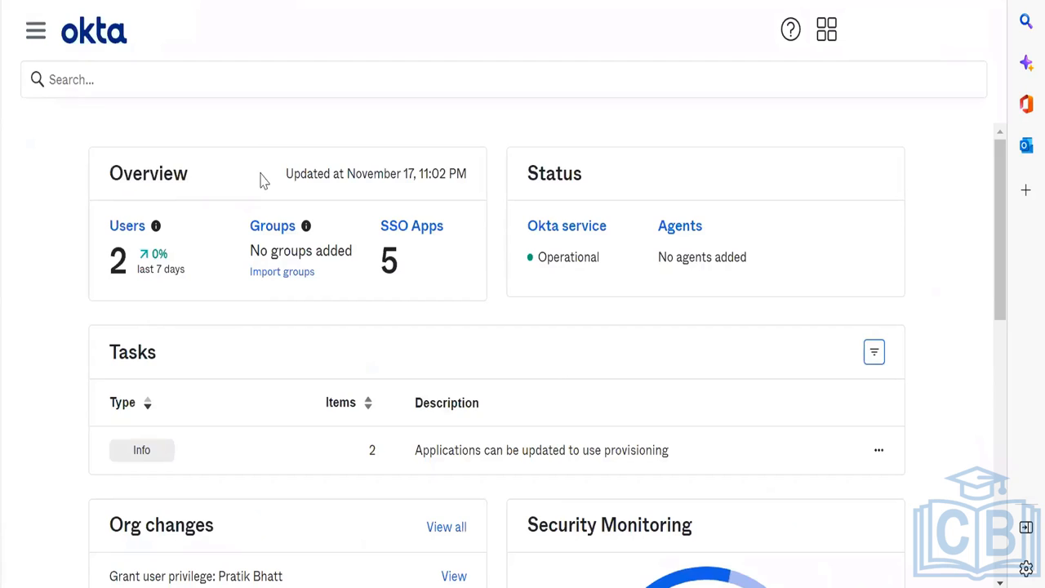
Step: Under Security > Device Integrations, add a platform of type Desktop (Windows and macOS only)
left_click(36, 31)
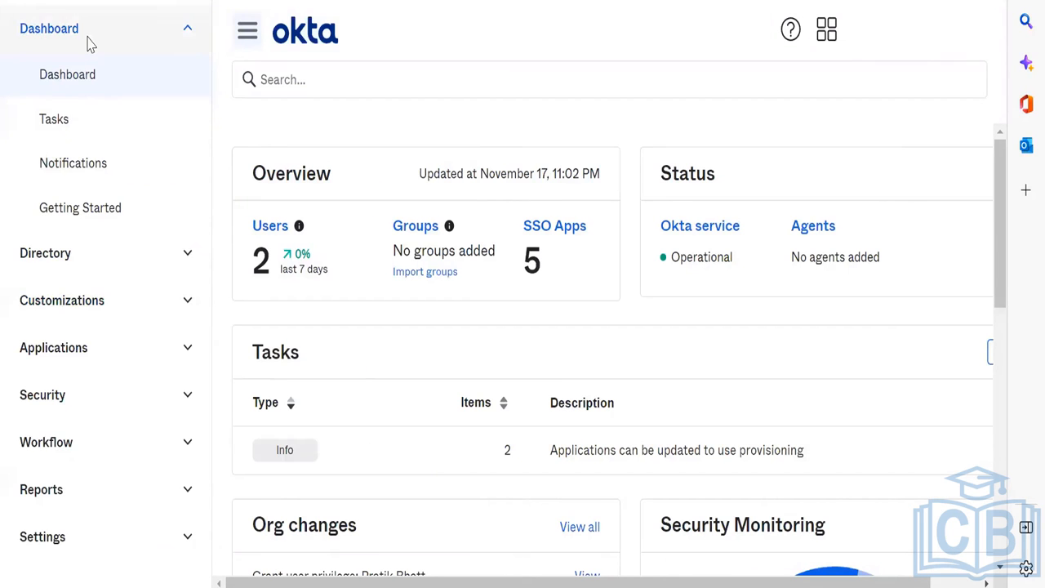
left_click(88, 36)
left_click(105, 224)
scroll(105, 226, "down", 5)
left_click(112, 341)
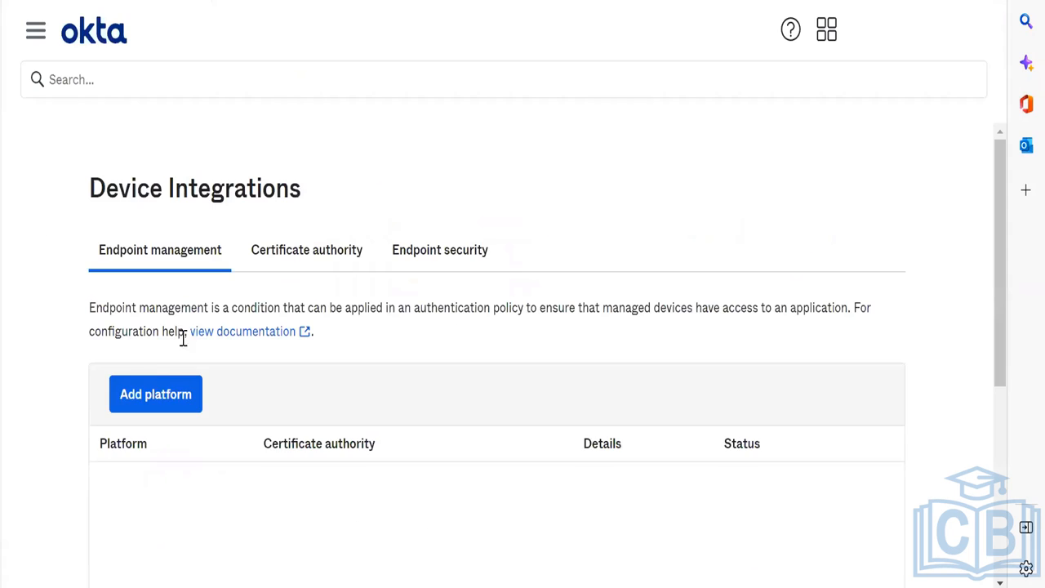
left_click(156, 395)
scroll(501, 440, "down", 4)
left_click(408, 303)
left_click(867, 415)
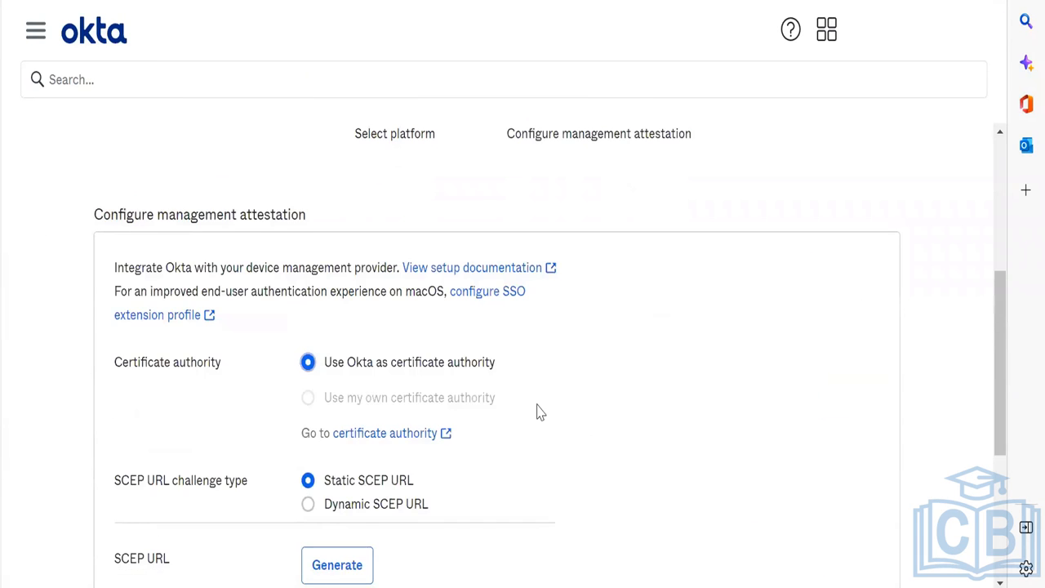
Step: Select Dynamic SCEP URL (Generic) as the challenge type and generate the SCEP URLs
scroll(536, 411, "down", 3)
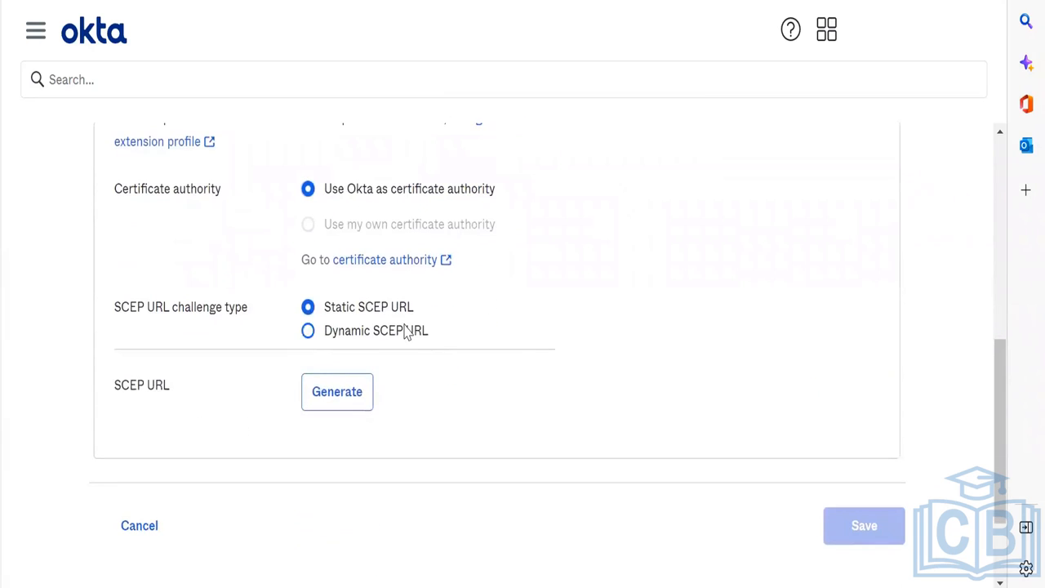
left_click(338, 330)
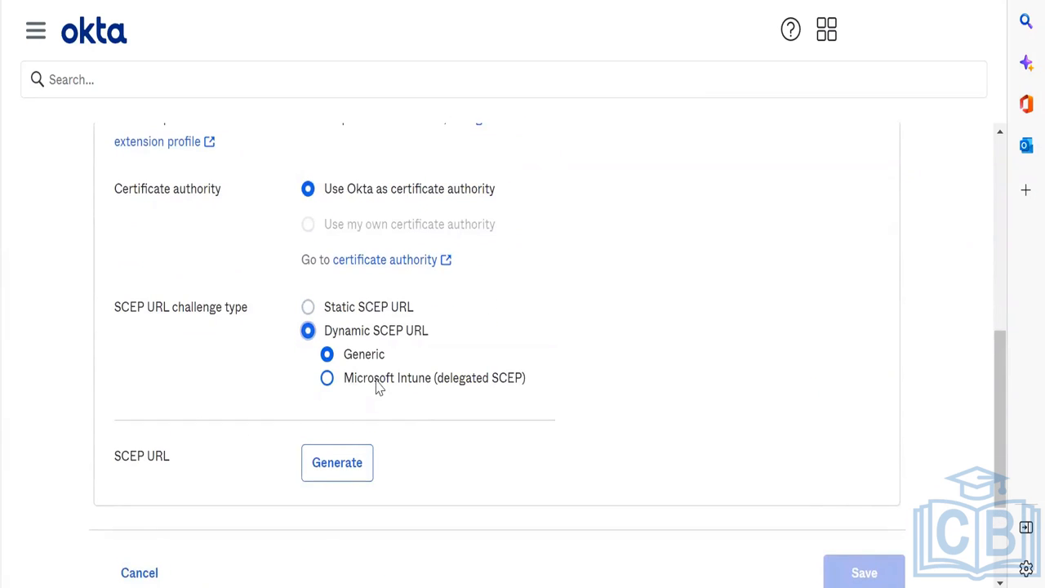
scroll(379, 388, "up", 1)
left_click(341, 506)
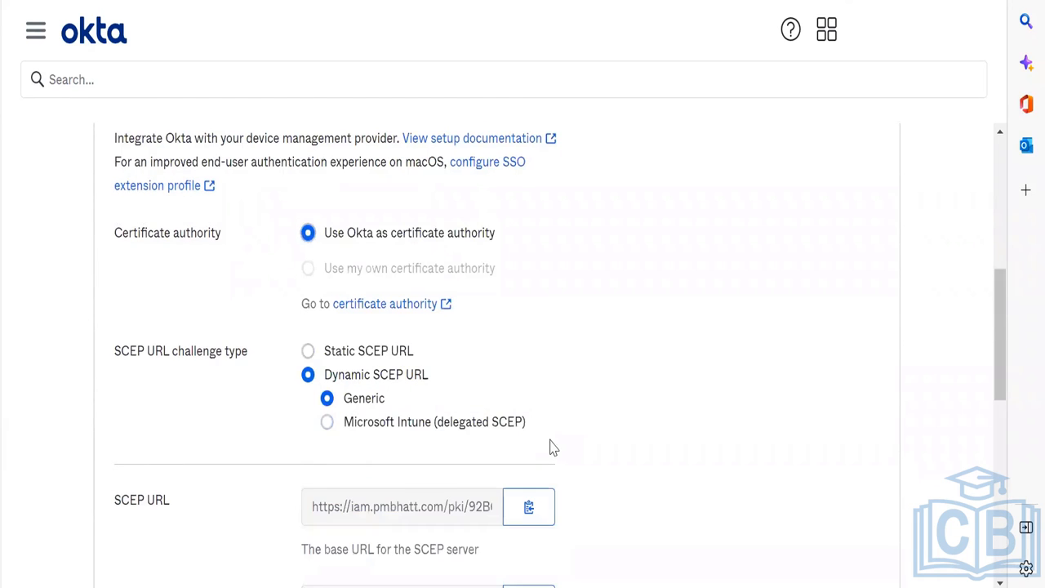
scroll(549, 447, "down", 3)
scroll(549, 447, "down", 4)
scroll(549, 448, "up", 5)
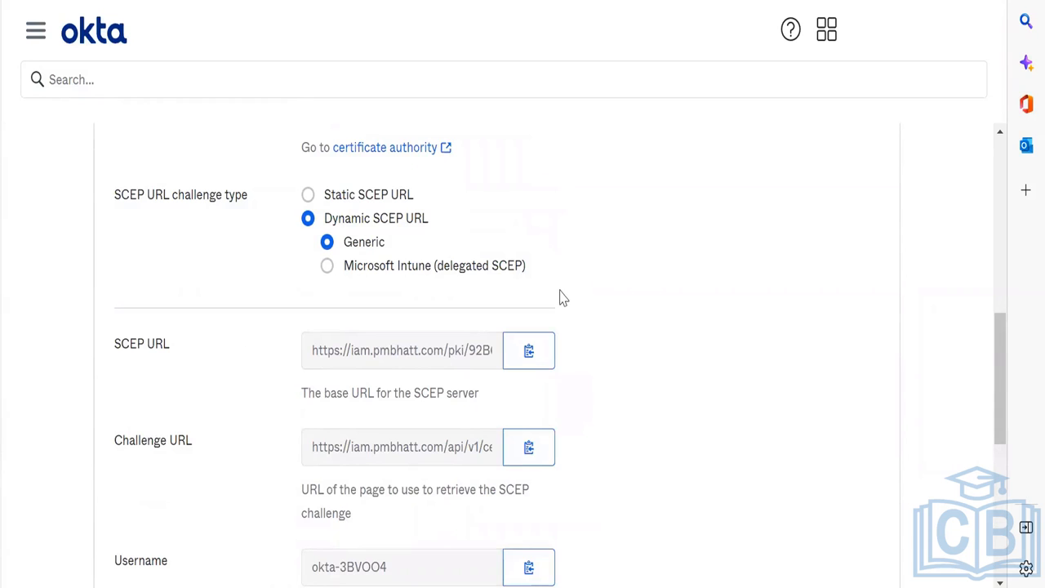
scroll(371, 147, "down", 1)
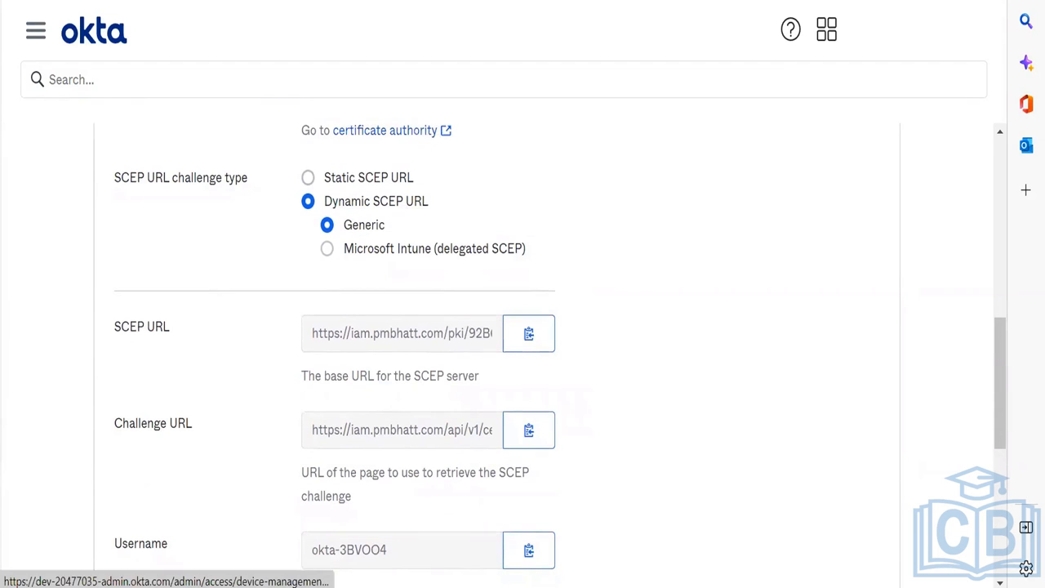
Step: Open Okta Verify from the system tray and view the second account's details
left_click(839, 586)
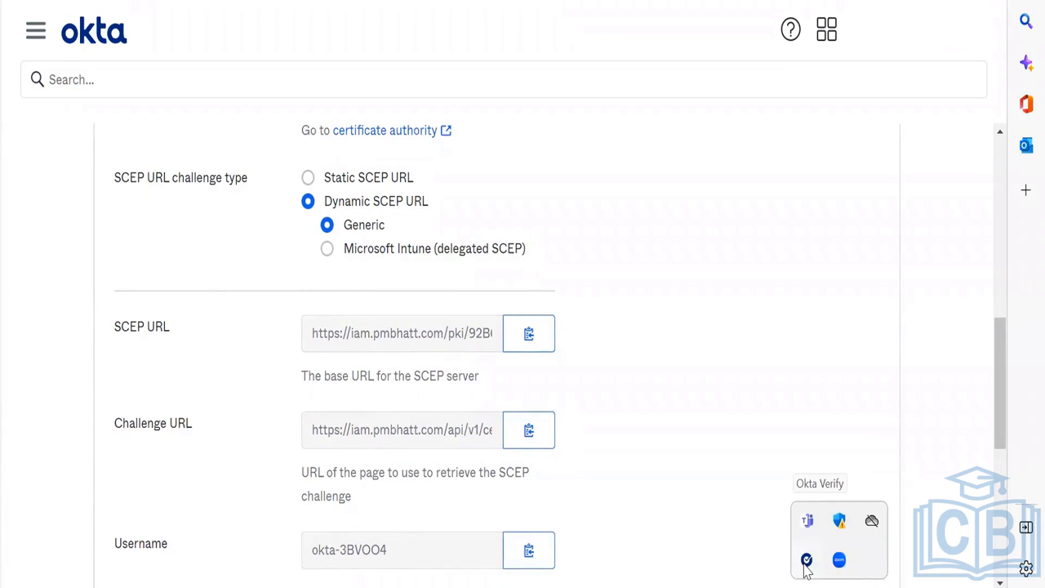
left_click(806, 562)
left_click(318, 310)
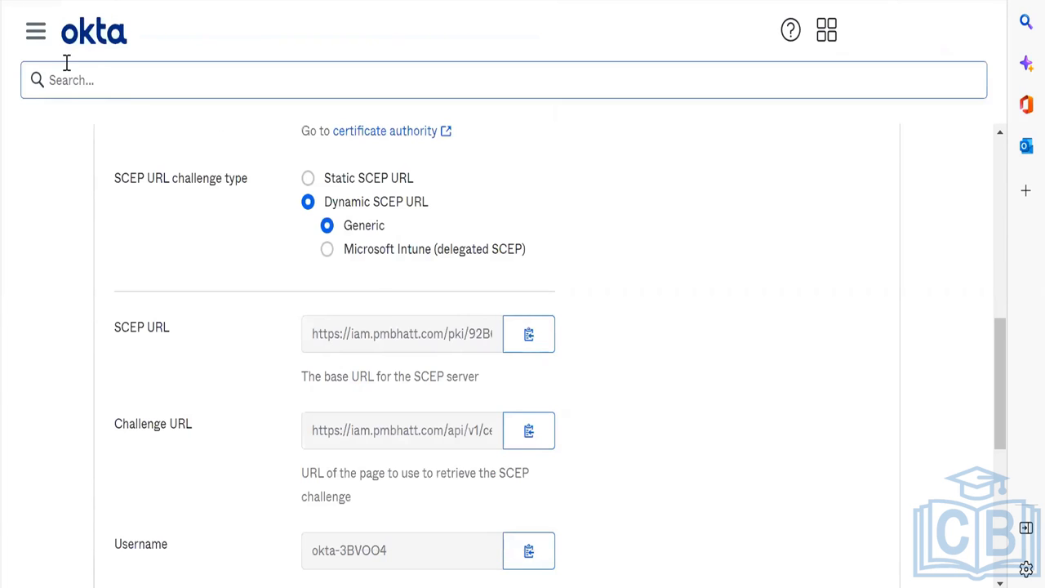
left_click(35, 33)
left_click(46, 74)
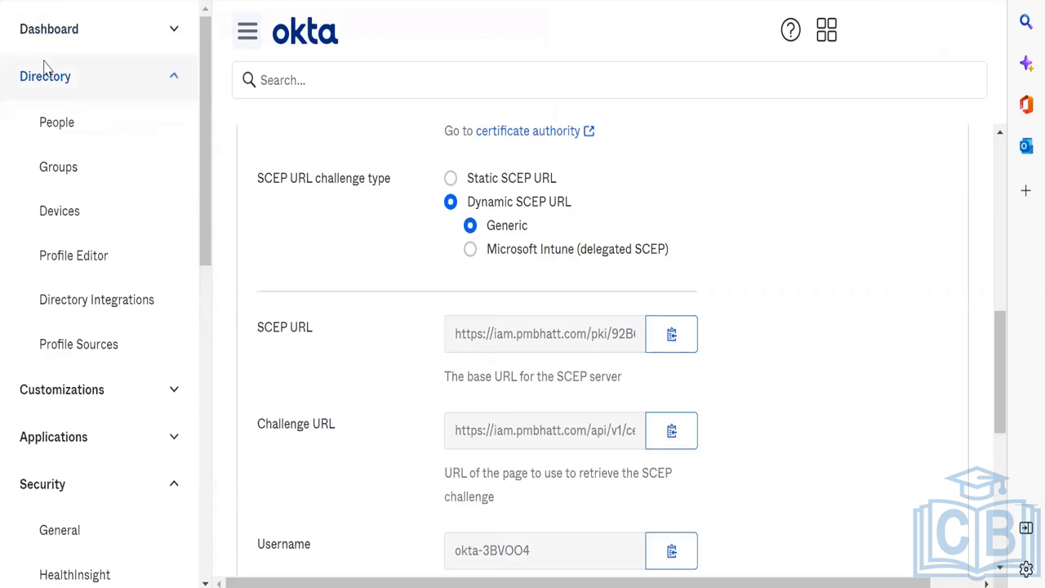
left_click(60, 217)
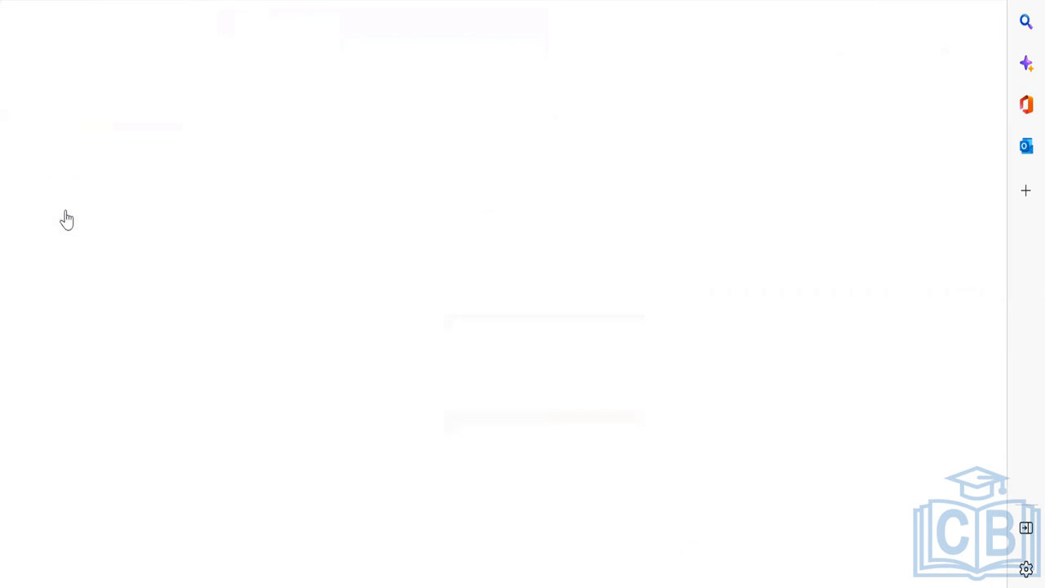
left_click(319, 437)
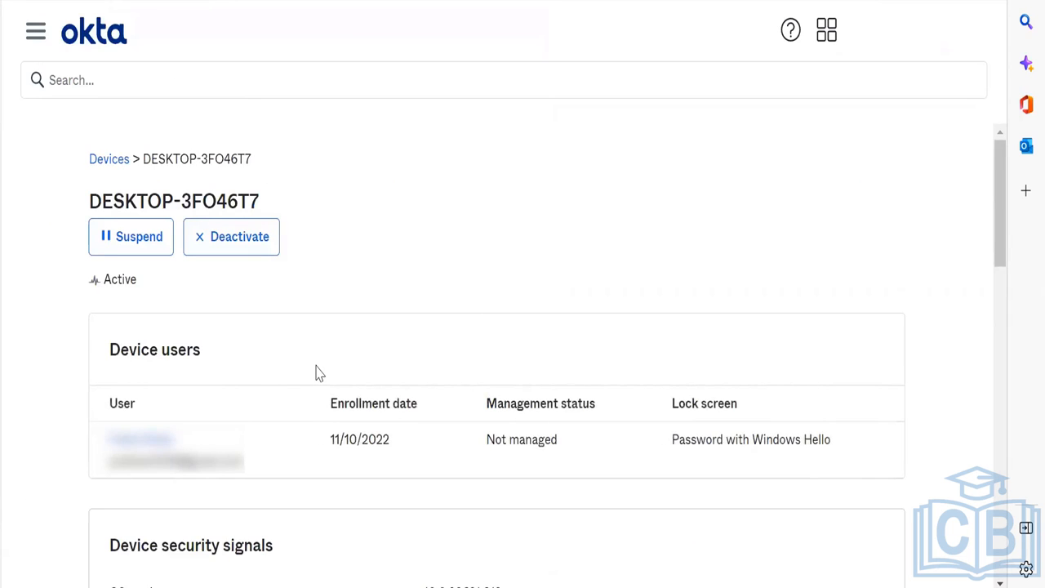
scroll(319, 373, "down", 5)
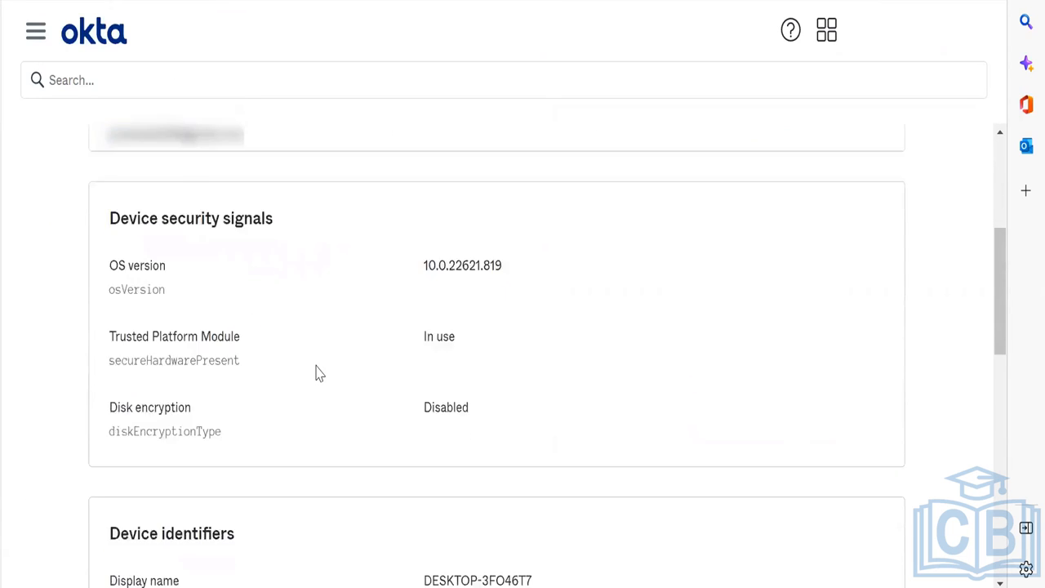
scroll(319, 373, "up", 2)
scroll(318, 373, "down", 5)
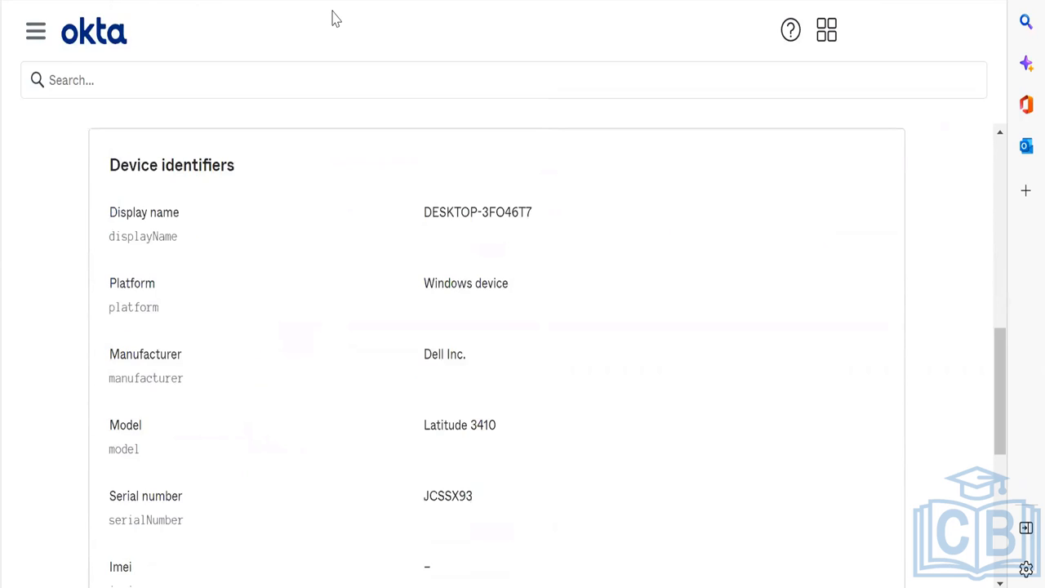
scroll(364, 413, "down", 3)
scroll(364, 413, "up", 3)
scroll(364, 413, "down", 5)
scroll(364, 413, "up", 1)
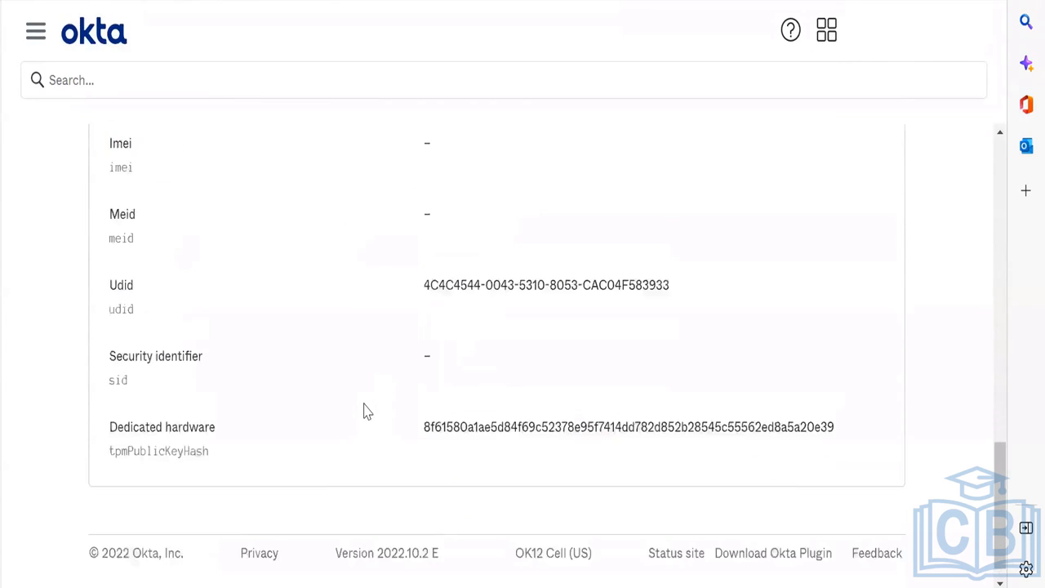
scroll(492, 406, "up", 5)
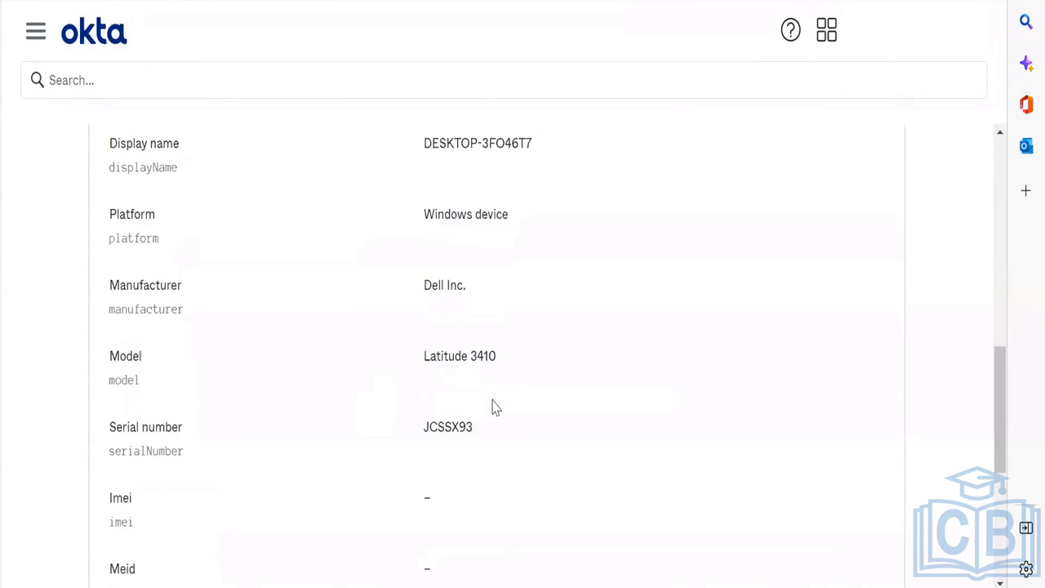
scroll(470, 381, "down", 5)
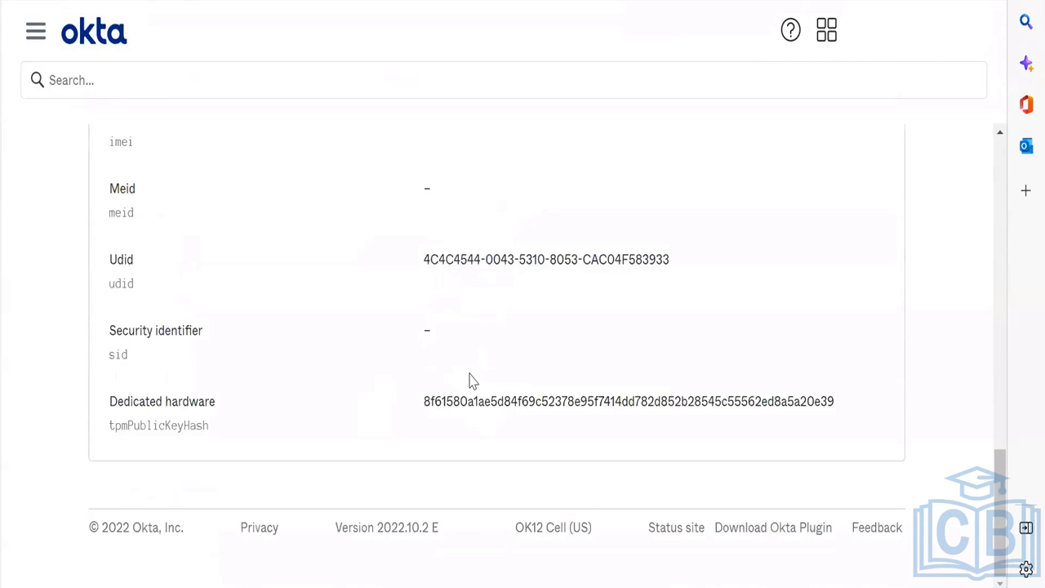
scroll(470, 380, "down", 1)
scroll(470, 380, "up", 1)
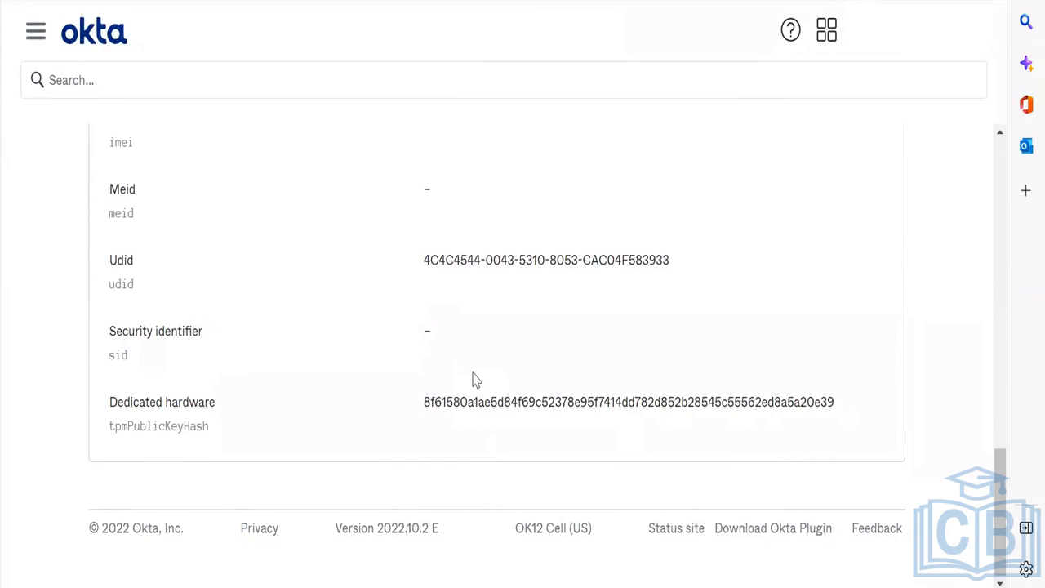
scroll(472, 378, "up", 12)
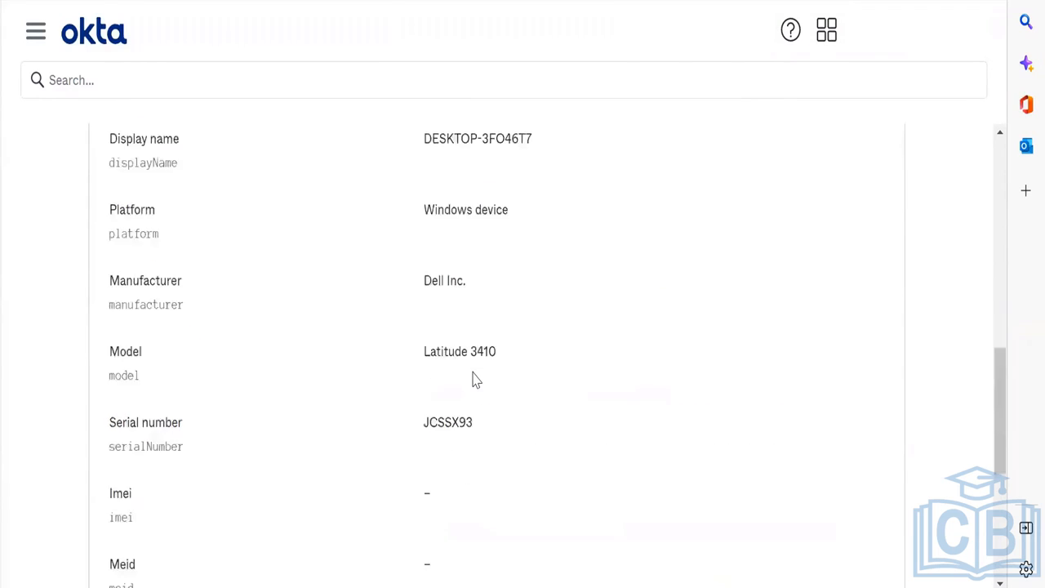
scroll(474, 380, "down", 5)
scroll(478, 403, "up", 5)
scroll(479, 403, "up", 1)
scroll(479, 403, "down", 3)
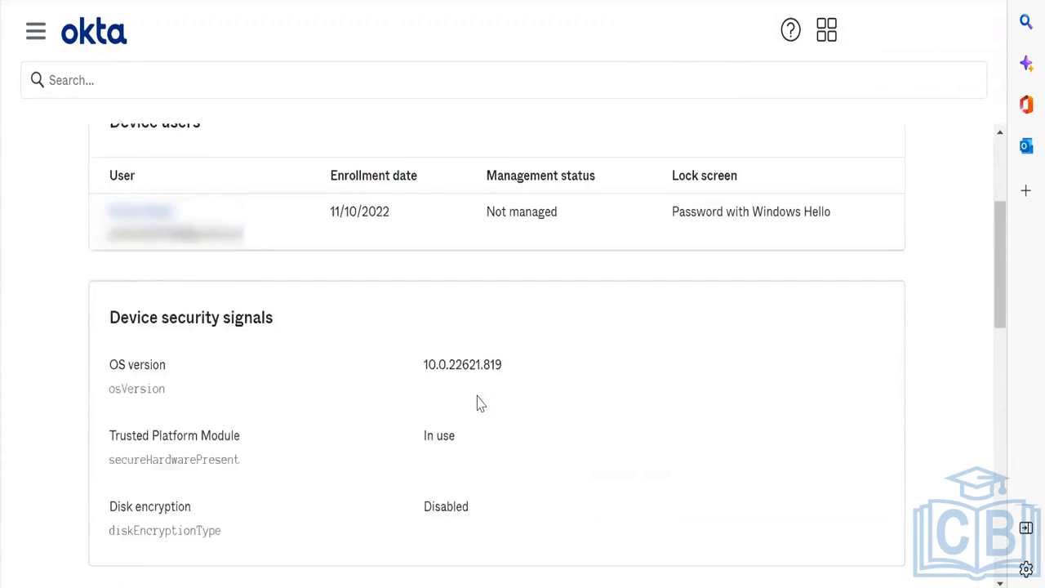
scroll(479, 403, "up", 3)
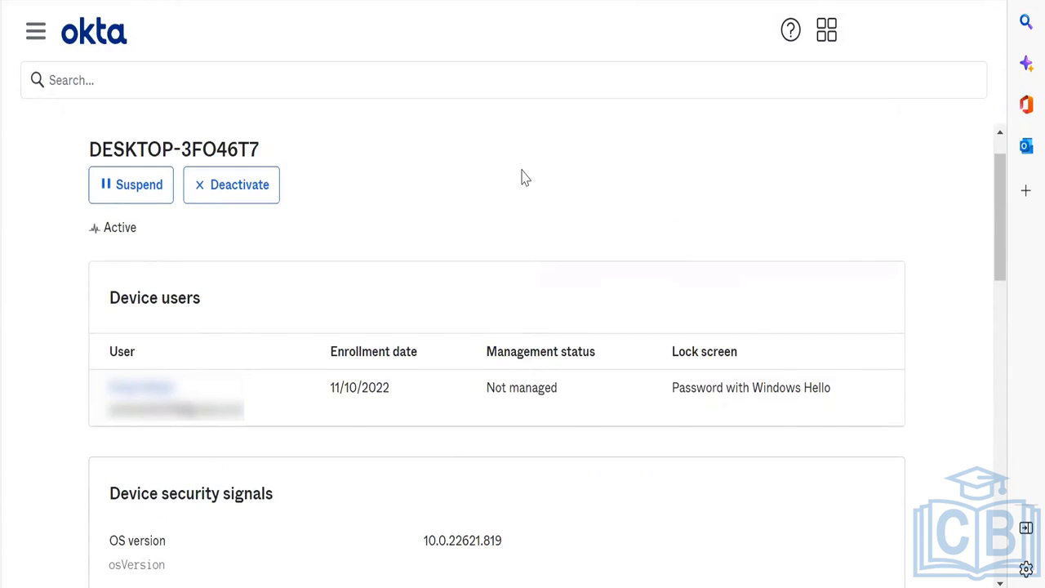
scroll(523, 178, "down", 2)
double_click(494, 211)
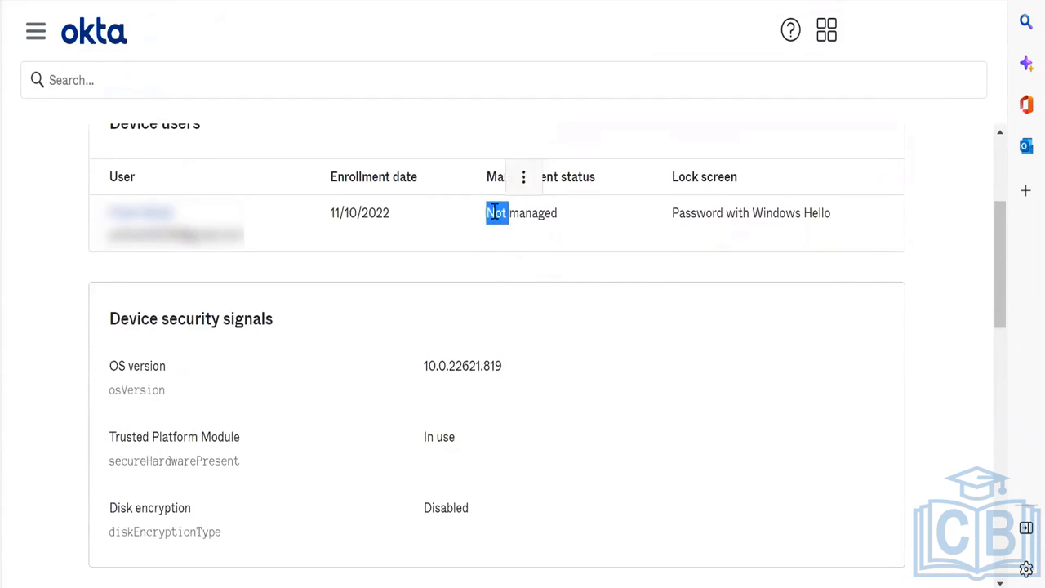
triple_click(492, 213)
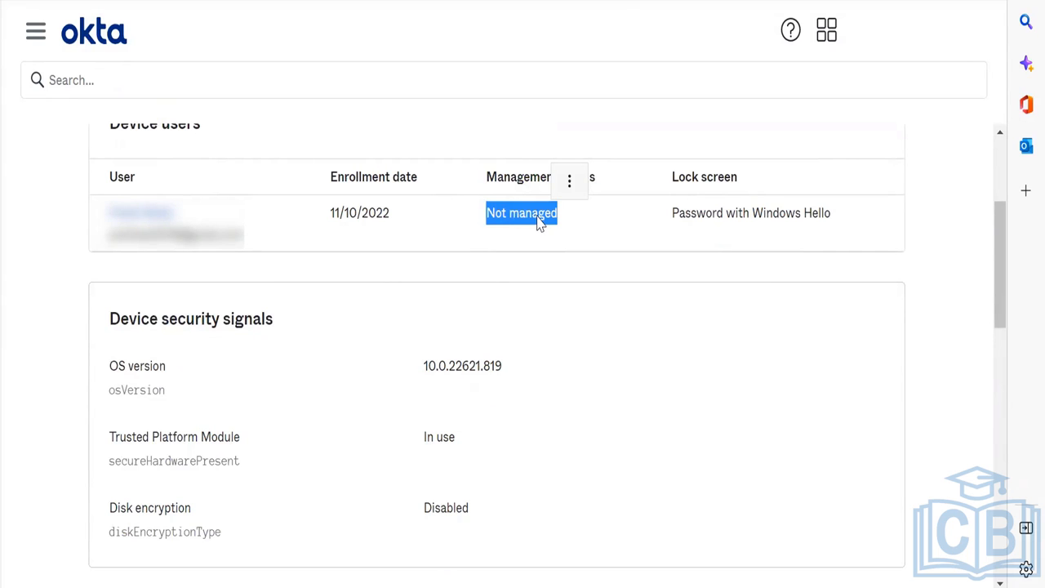
scroll(537, 222, "down", 4)
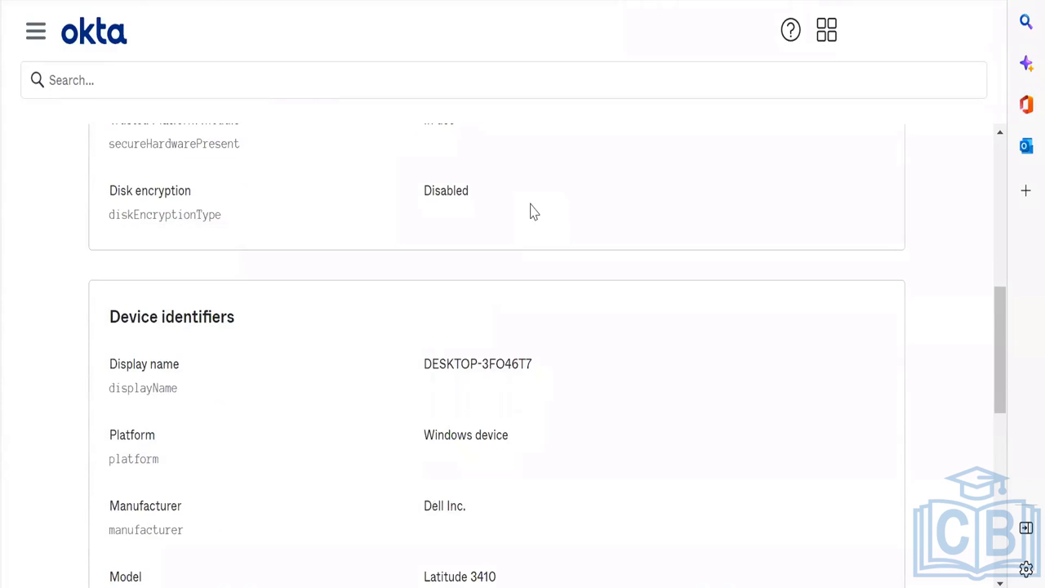
scroll(530, 211, "down", 4)
scroll(531, 211, "up", 3)
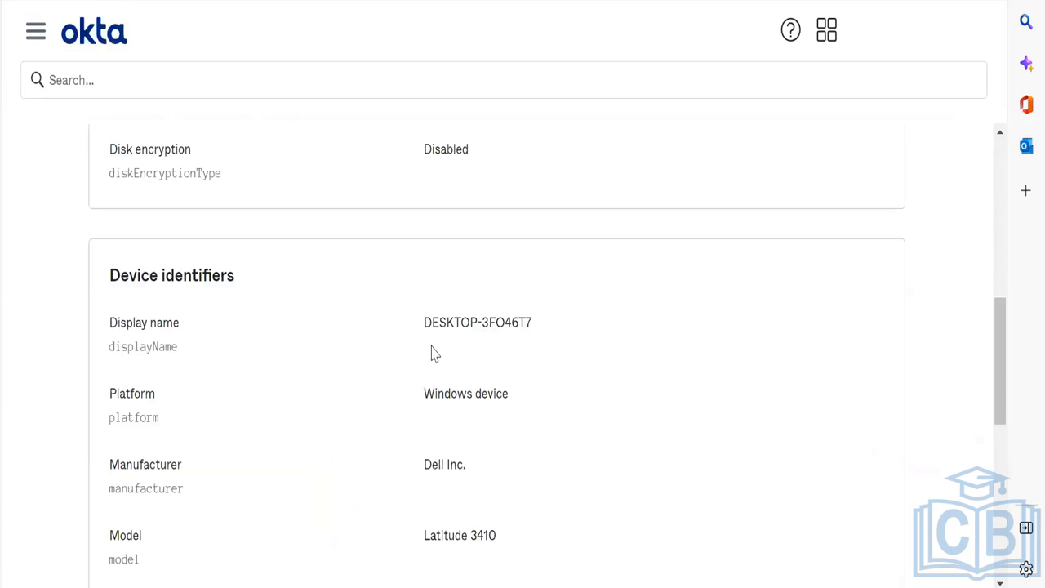
Step: Open Directory > Devices to list the Android and Windows devices
scroll(431, 351, "down", 5)
scroll(431, 351, "up", 8)
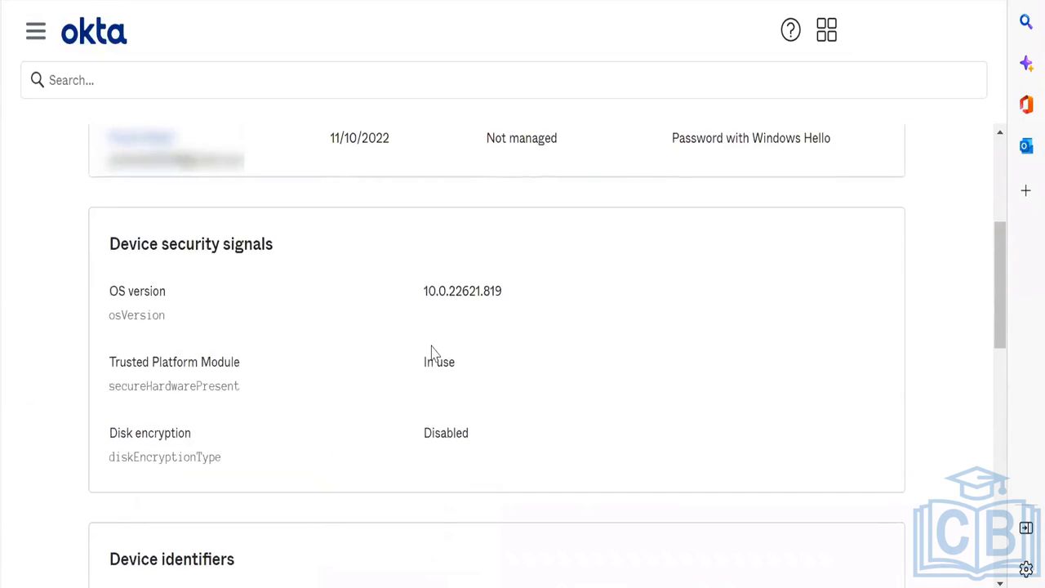
scroll(431, 351, "up", 1)
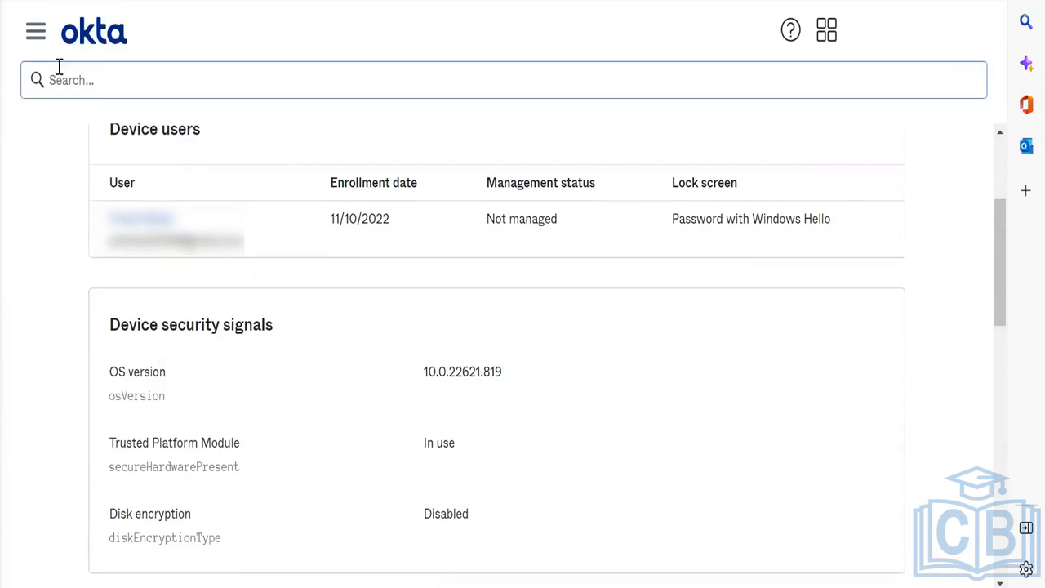
left_click(29, 34)
left_click(111, 222)
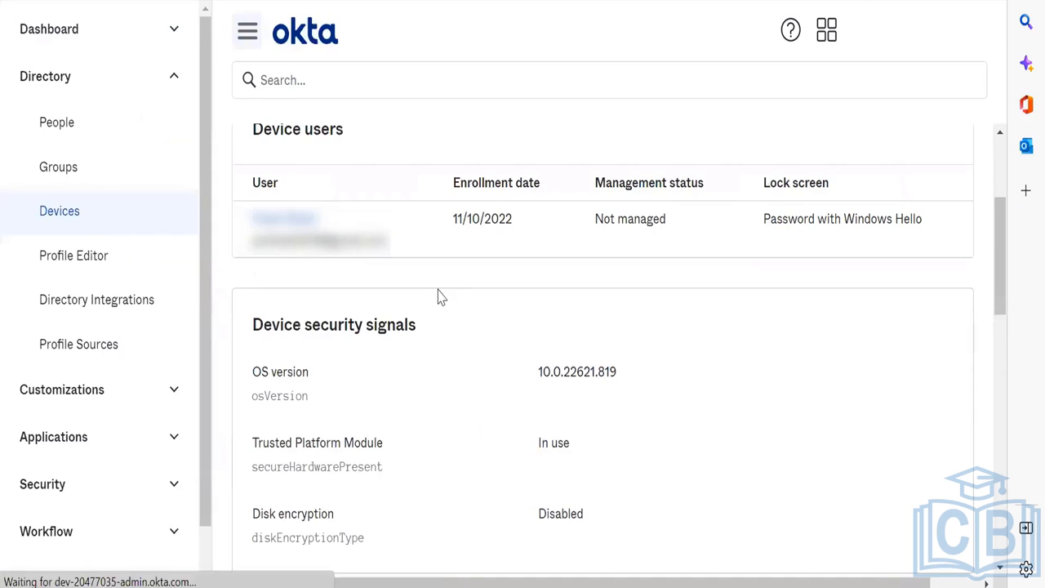
scroll(436, 296, "down", 2)
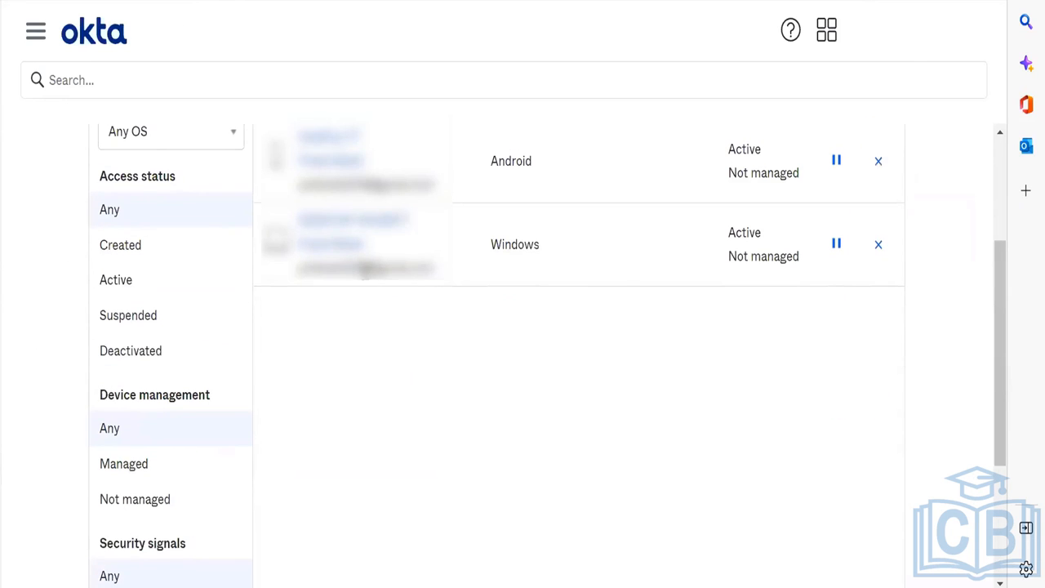
Step: Highlight the Windows device's 'Not managed' status, then clear the selection
triple_click(764, 245)
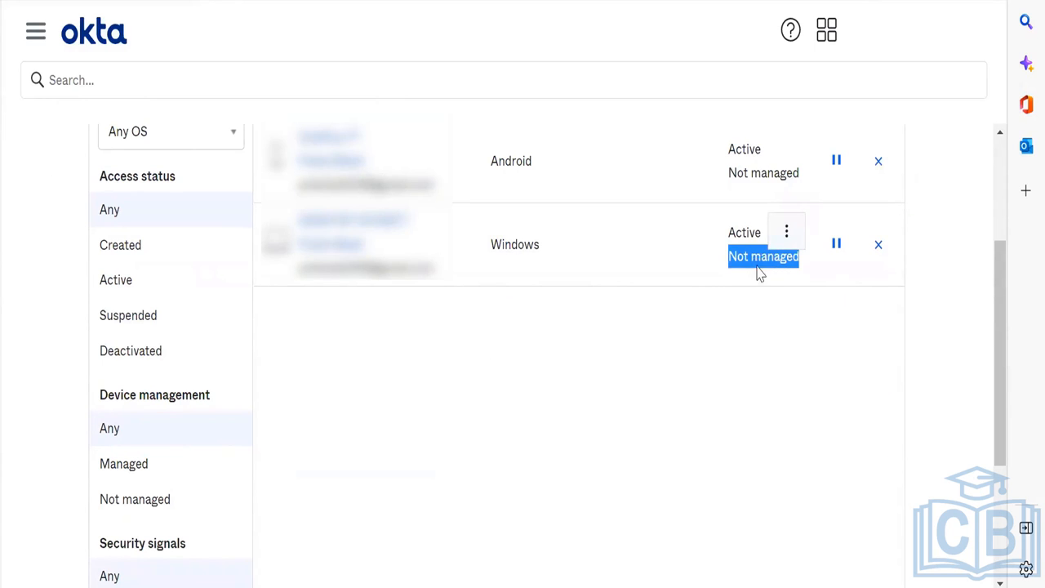
left_click(671, 305)
scroll(424, 196, "down", 1)
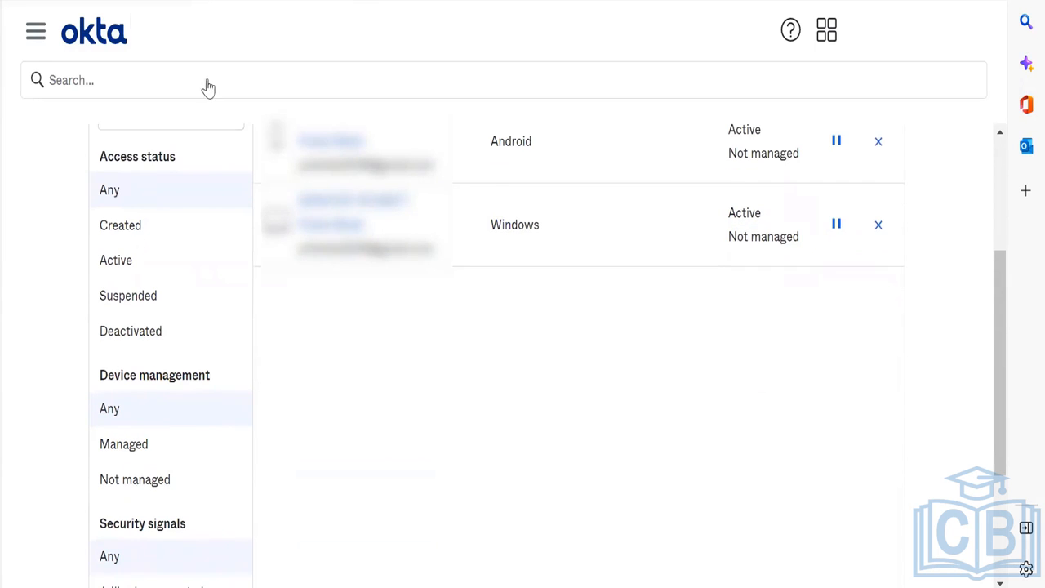
left_click(32, 37)
scroll(57, 273, "down", 1)
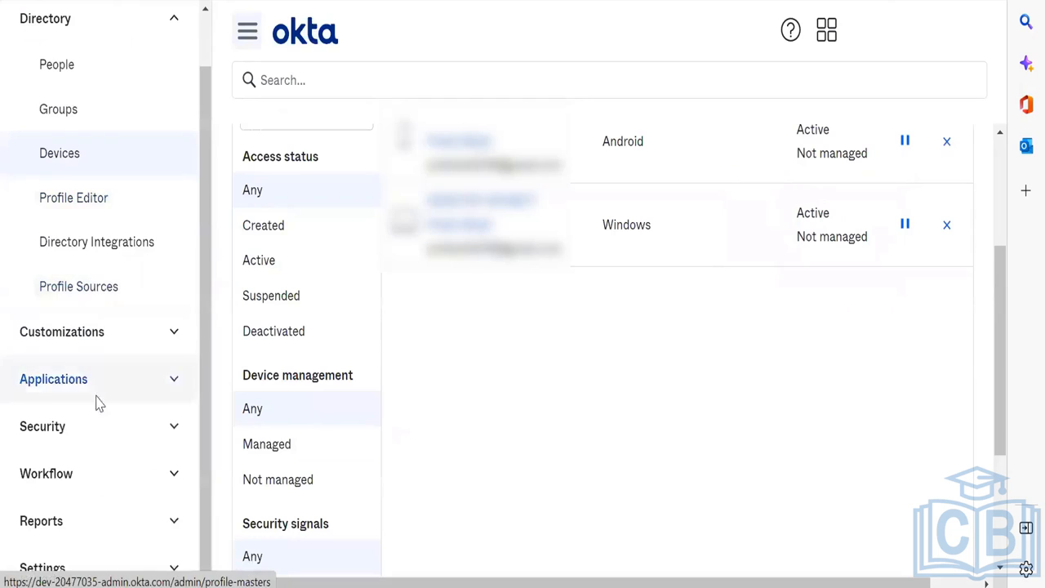
Step: Open Security > Authentication Policies, then the Classic Migrated policy's Rules tab
left_click(106, 426)
scroll(104, 439, "down", 6)
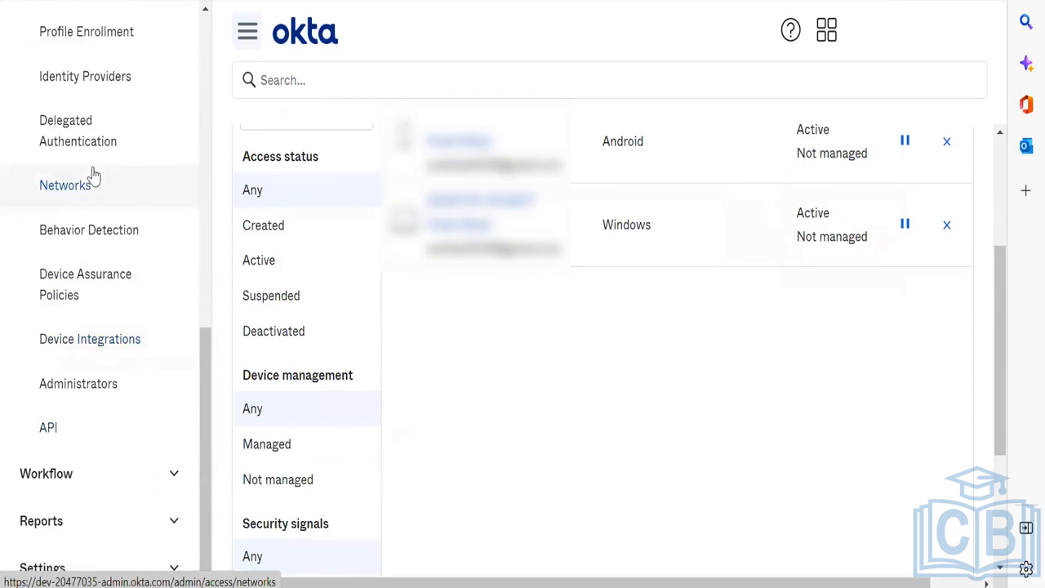
scroll(91, 175, "up", 2)
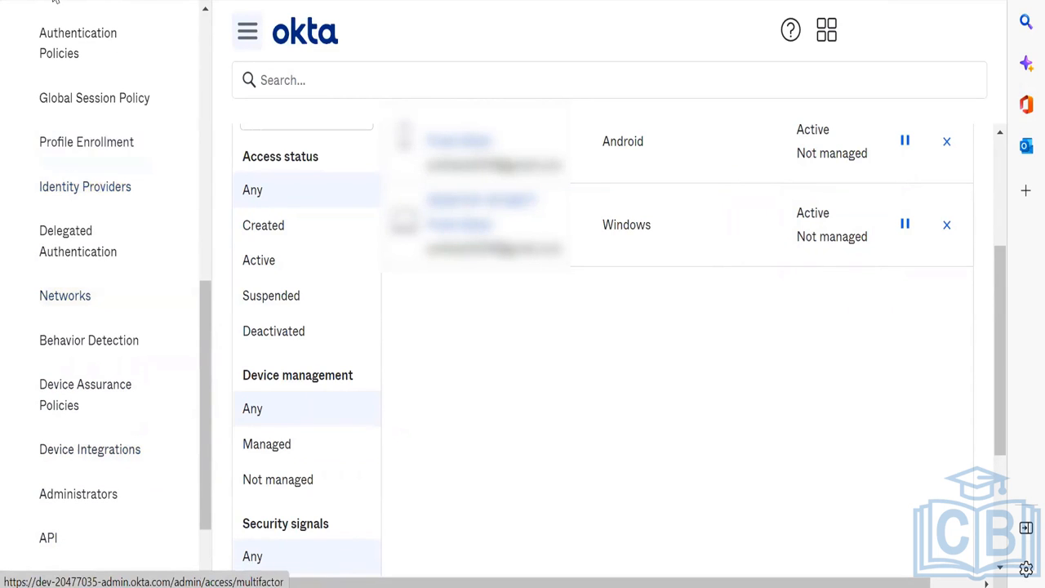
left_click(77, 49)
scroll(599, 438, "down", 3)
scroll(680, 400, "down", 3)
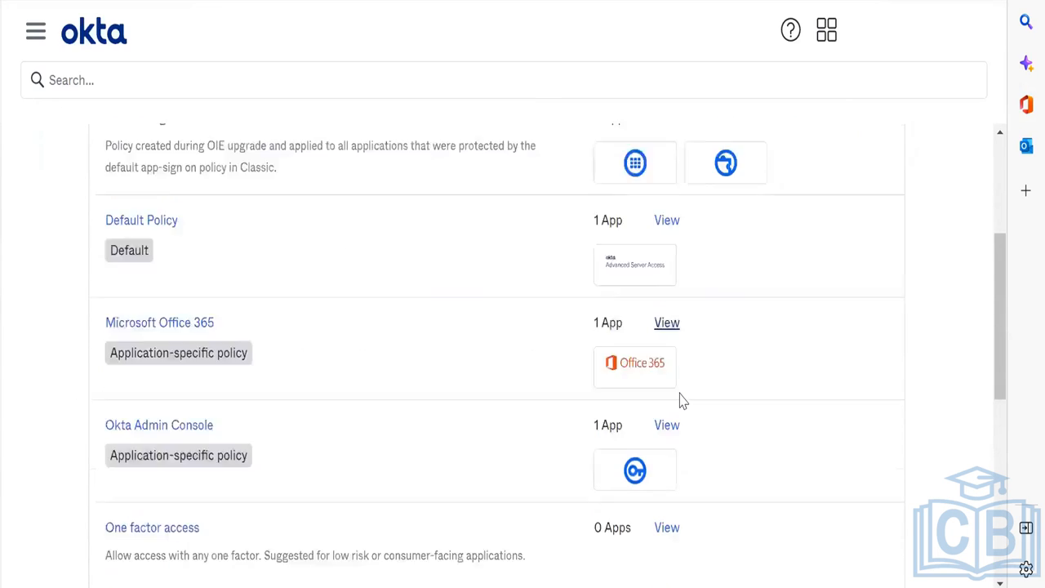
scroll(681, 400, "up", 4)
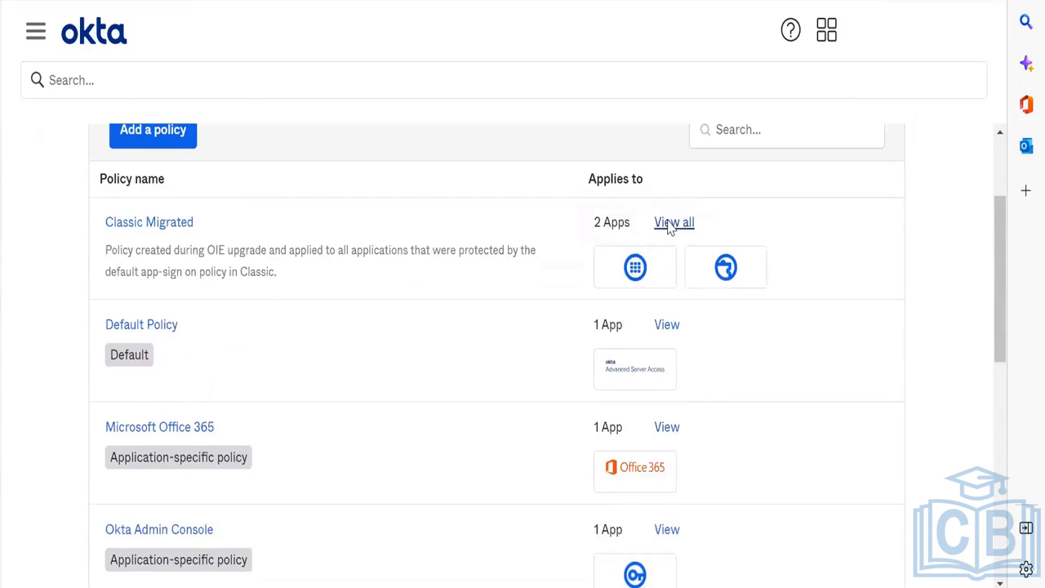
left_click(671, 223)
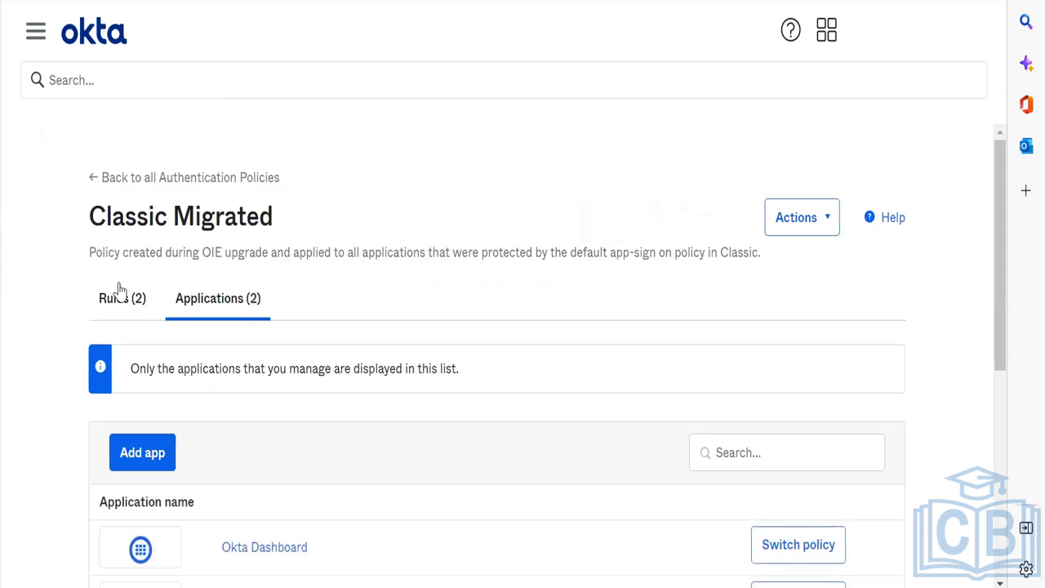
left_click(120, 296)
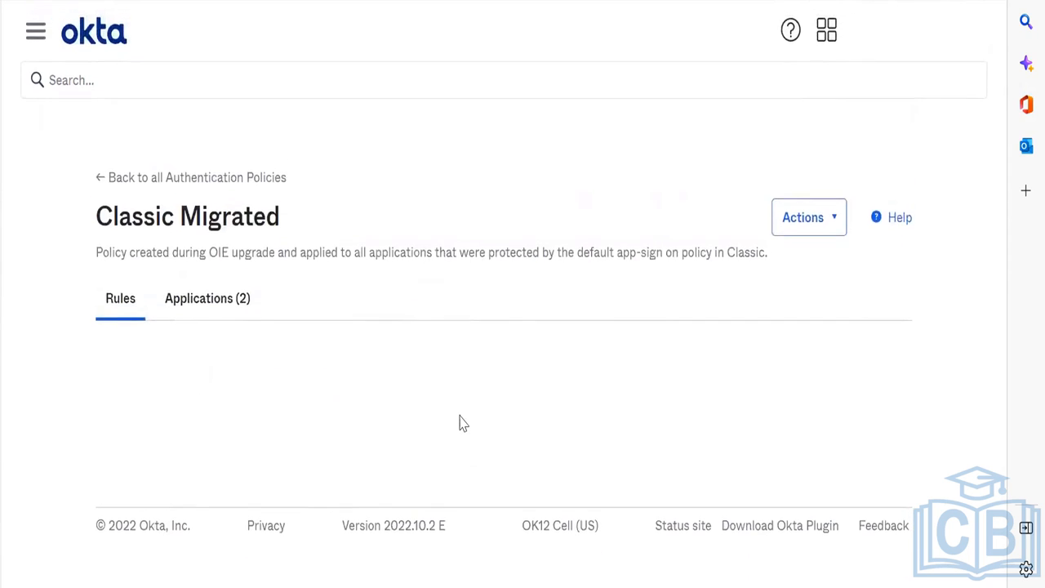
scroll(421, 395, "down", 5)
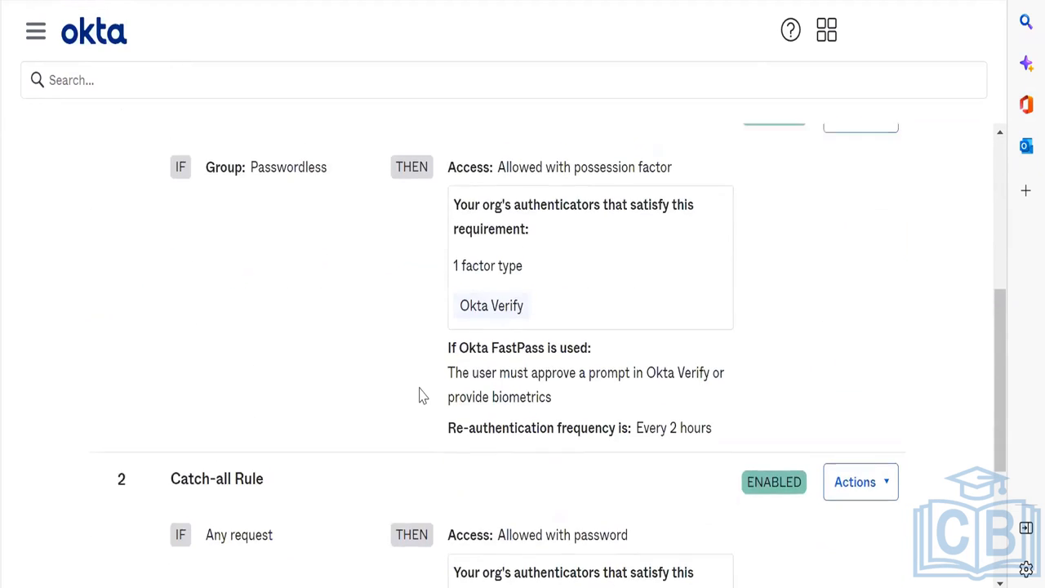
scroll(419, 397, "up", 3)
Step: Edit the Passwordless rule to set Device state Registered and Device management Managed
left_click(833, 334)
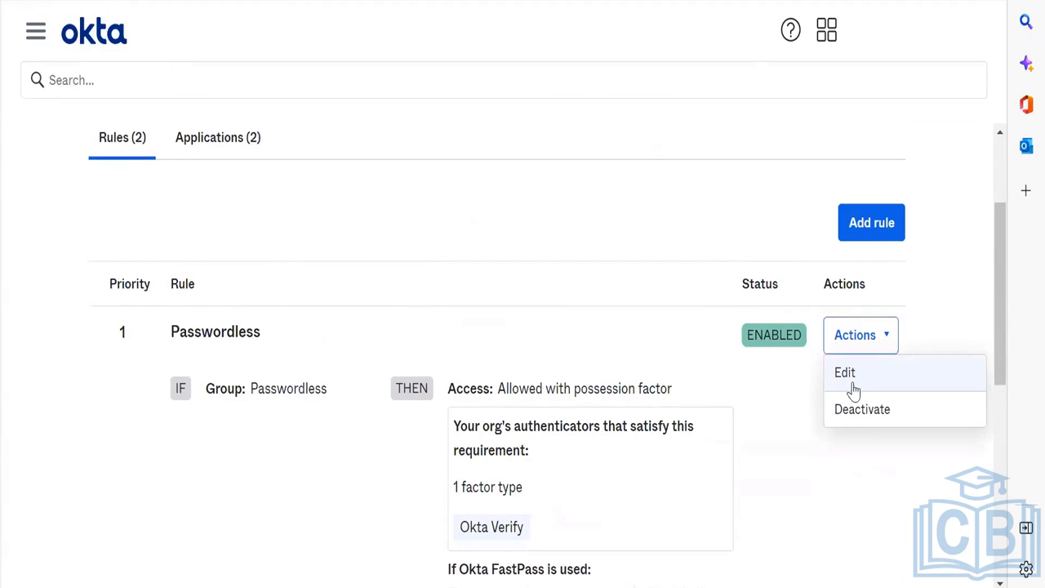
left_click(850, 380)
scroll(478, 278, "down", 5)
scroll(478, 280, "down", 2)
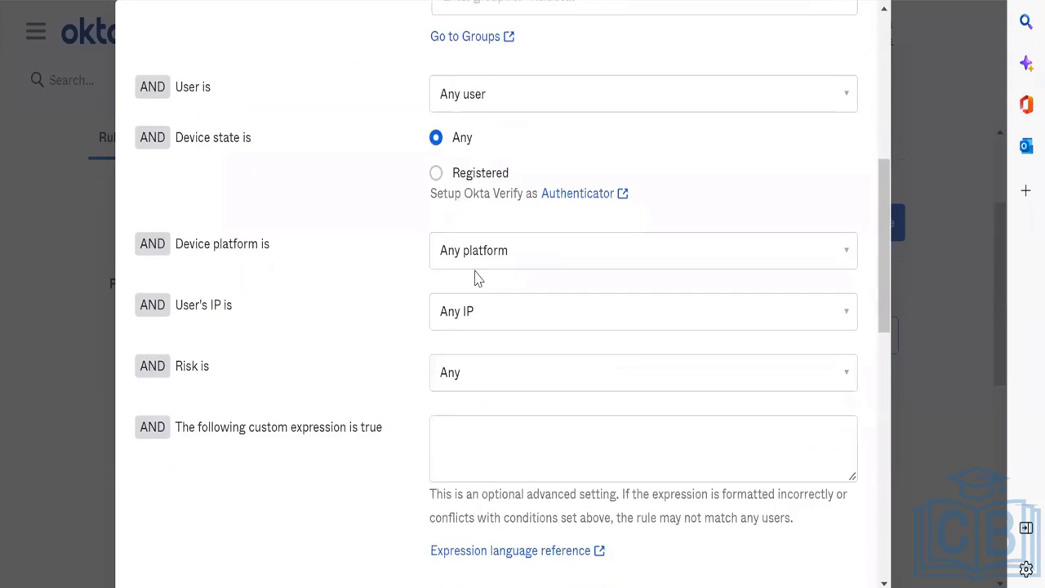
left_click(435, 171)
scroll(592, 262, "down", 2)
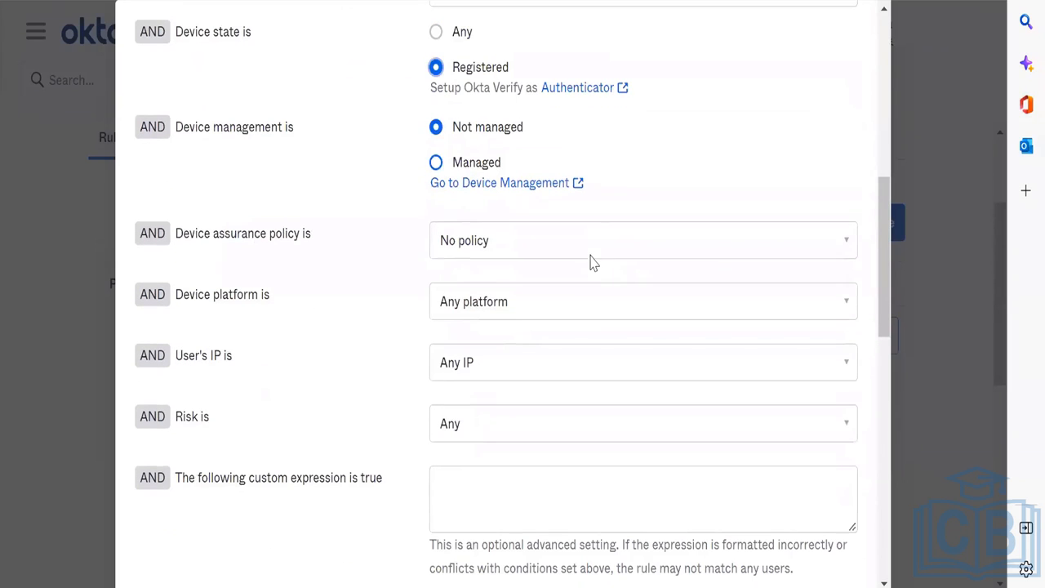
left_click(457, 162)
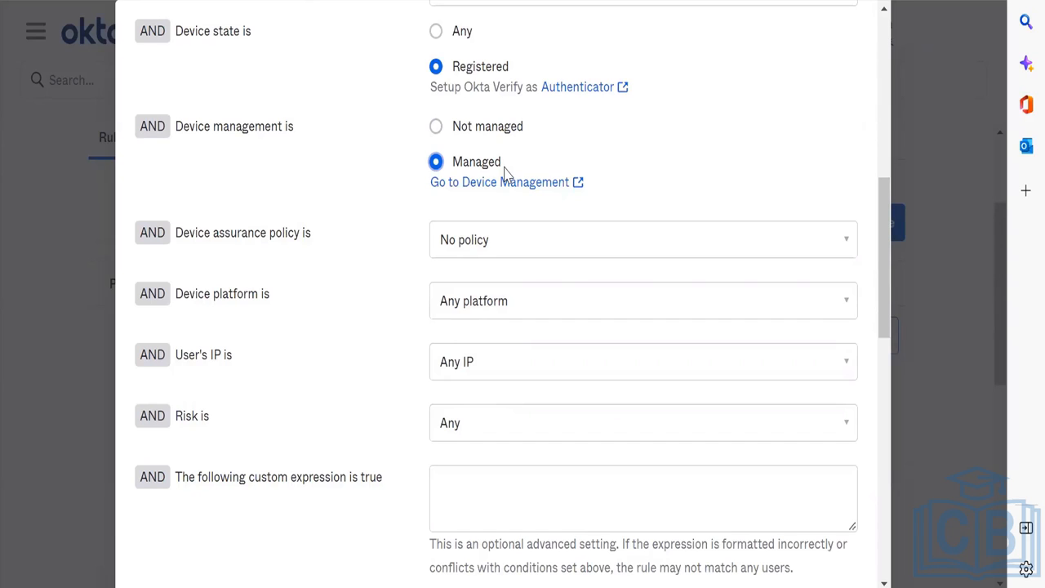
Step: Check the Okta Verify app, then return to review the rest of the Passwordless rule editor
left_click(643, 586)
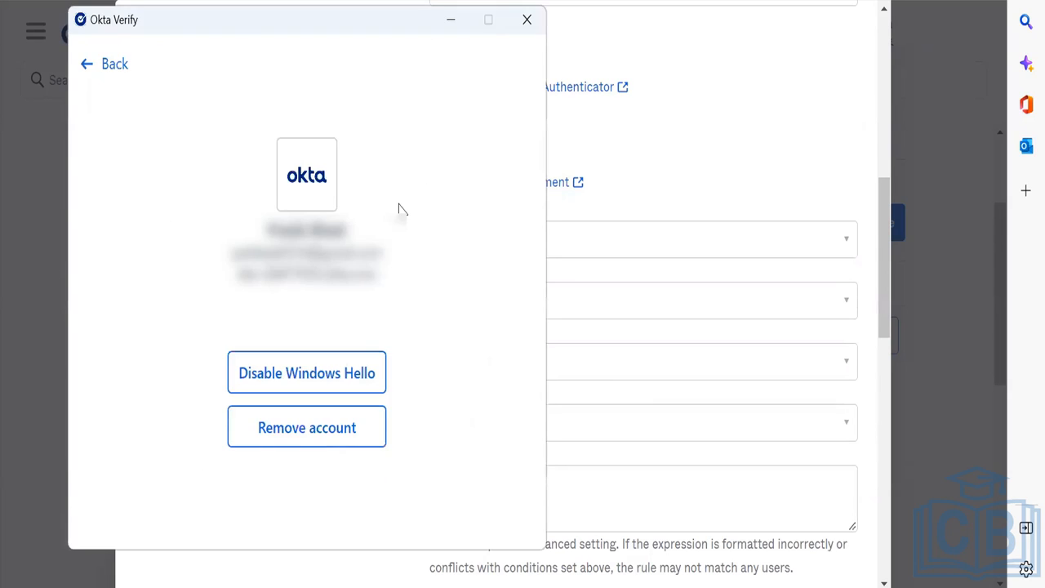
left_click(755, 189)
scroll(759, 202, "down", 5)
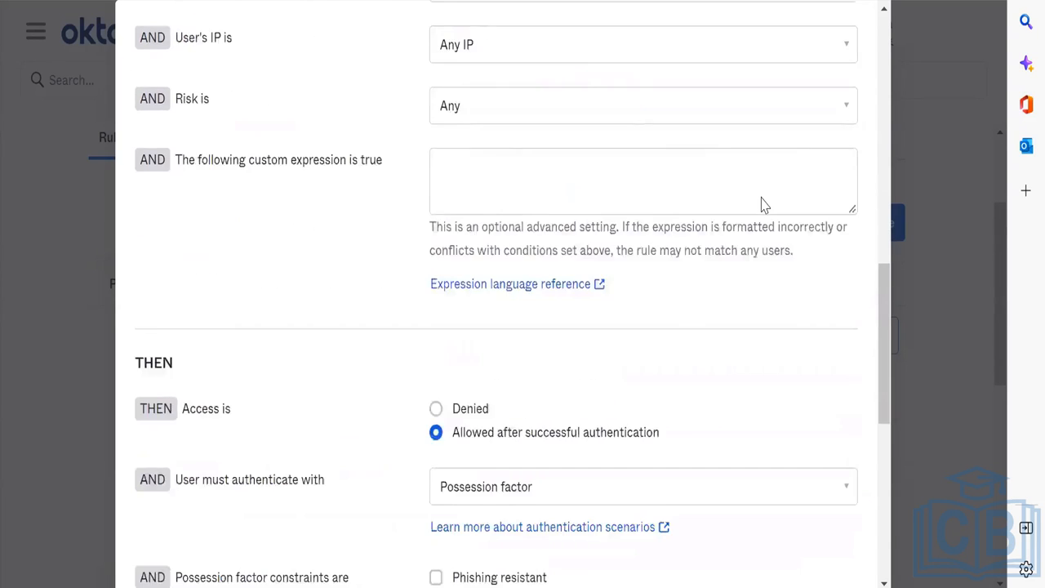
scroll(759, 200, "down", 4)
scroll(571, 240, "down", 2)
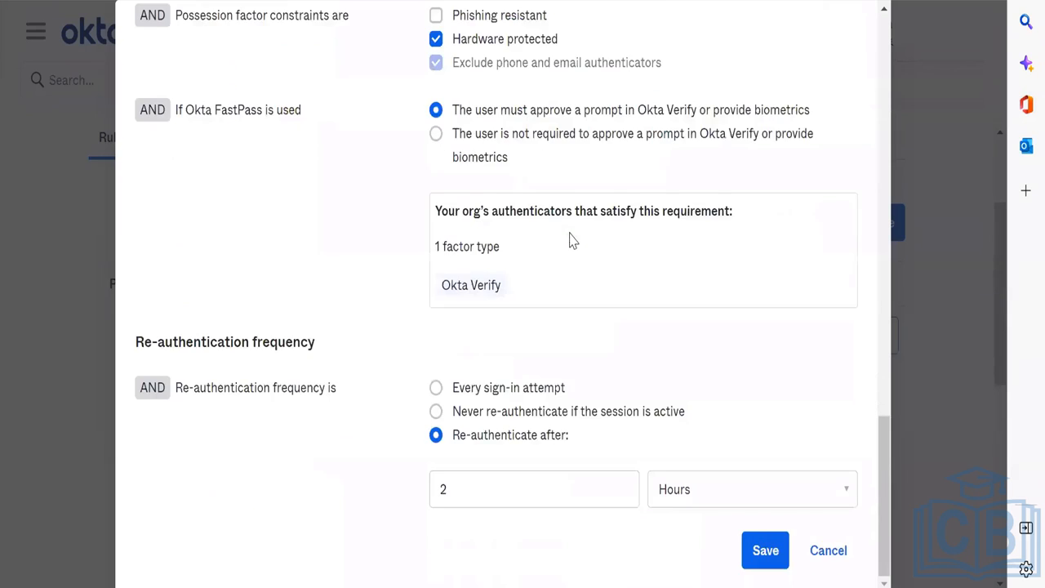
scroll(572, 240, "up", 12)
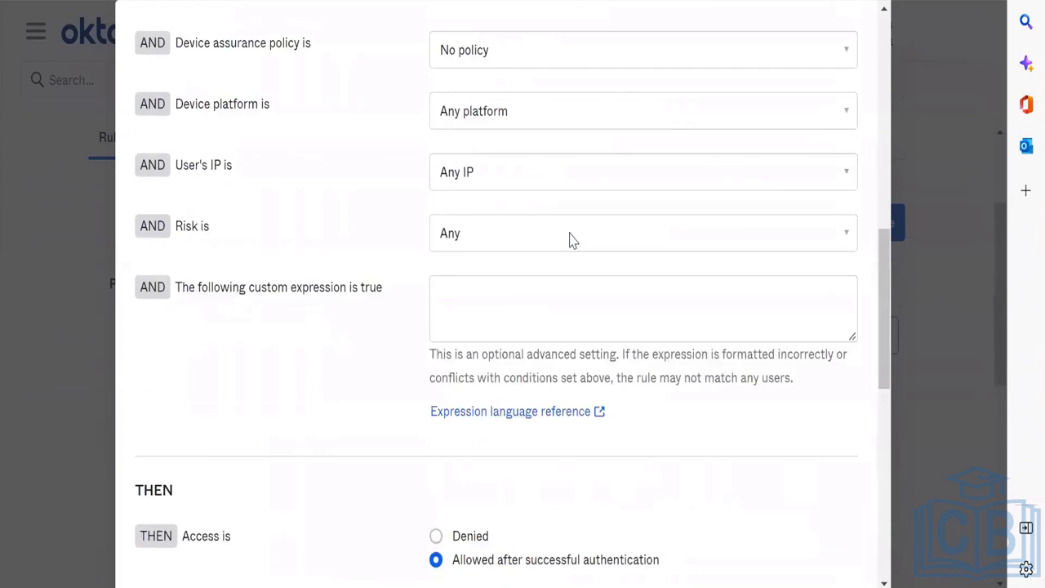
scroll(573, 240, "down", 1)
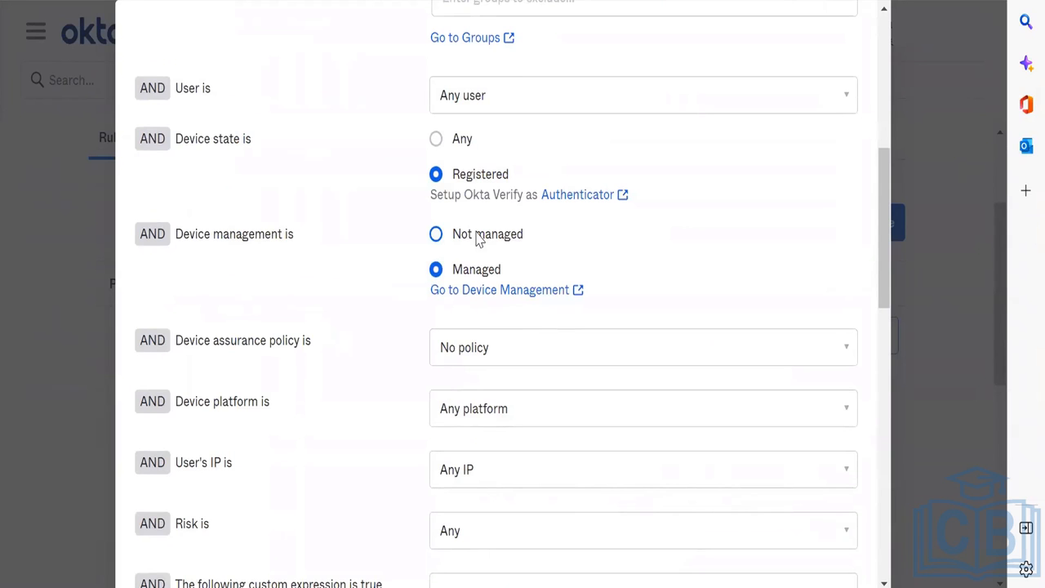
scroll(477, 238, "down", 12)
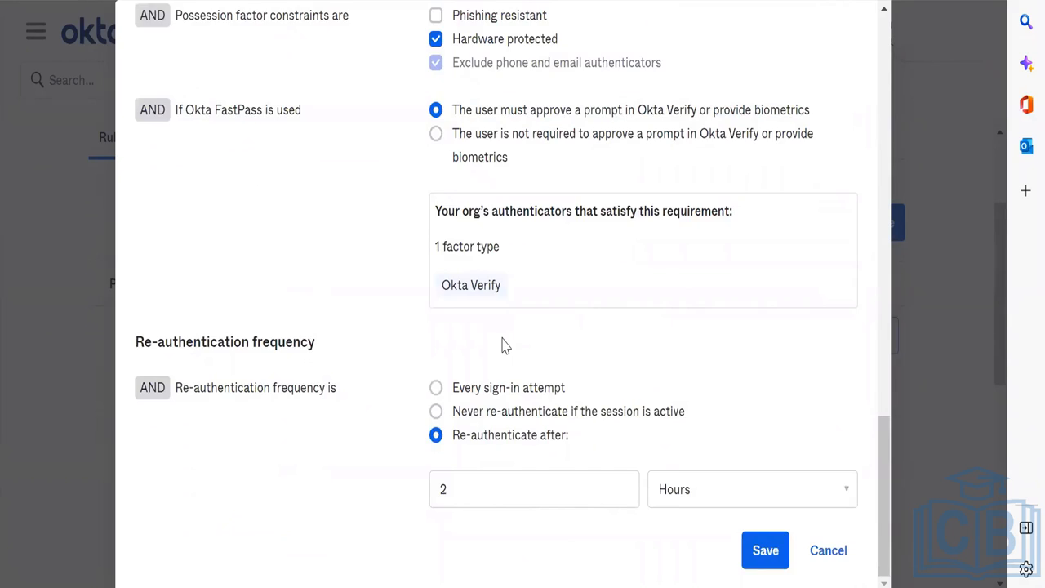
scroll(504, 346, "up", 12)
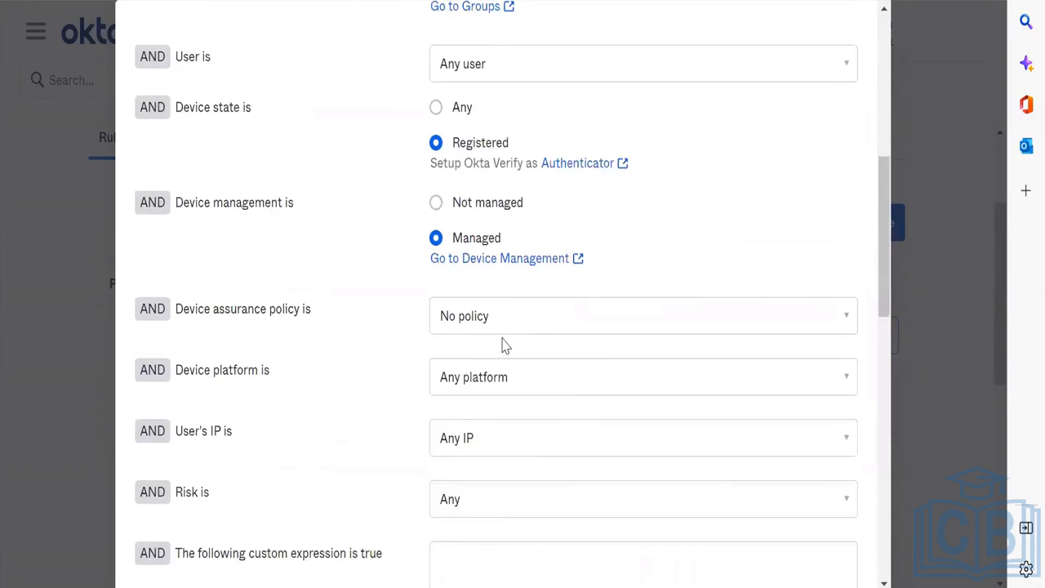
scroll(503, 346, "up", 6)
scroll(501, 343, "down", 15)
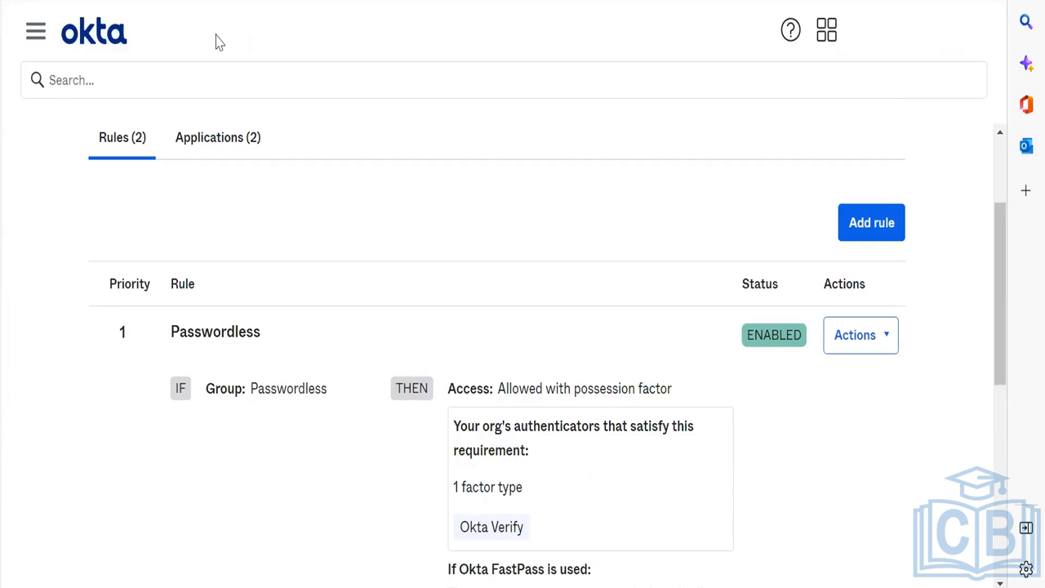
Step: Visit Device Integrations, then open Device Assurance Policies showing the macOS 'Mac' policy (Monterey 12+)
left_click(37, 34)
scroll(145, 445, "down", 5)
left_click(129, 430)
scroll(442, 341, "down", 3)
scroll(441, 340, "up", 3)
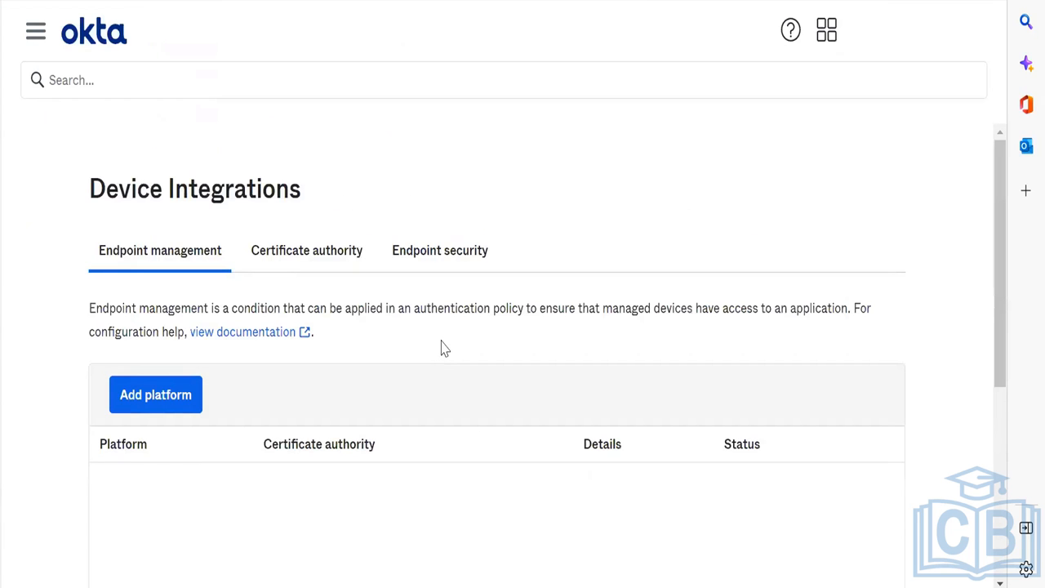
scroll(440, 348, "down", 2)
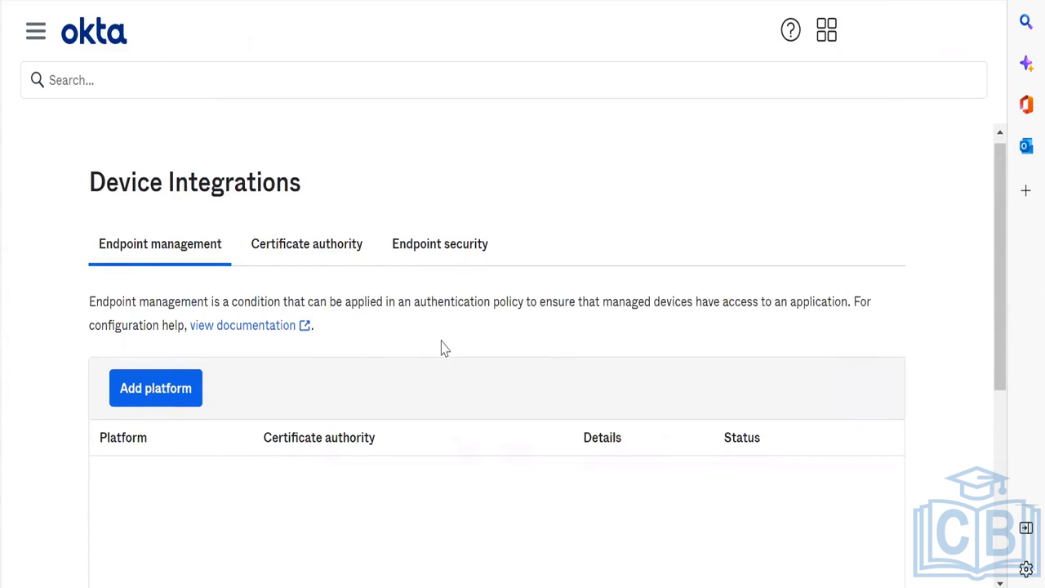
left_click(35, 33)
scroll(154, 472, "down", 4)
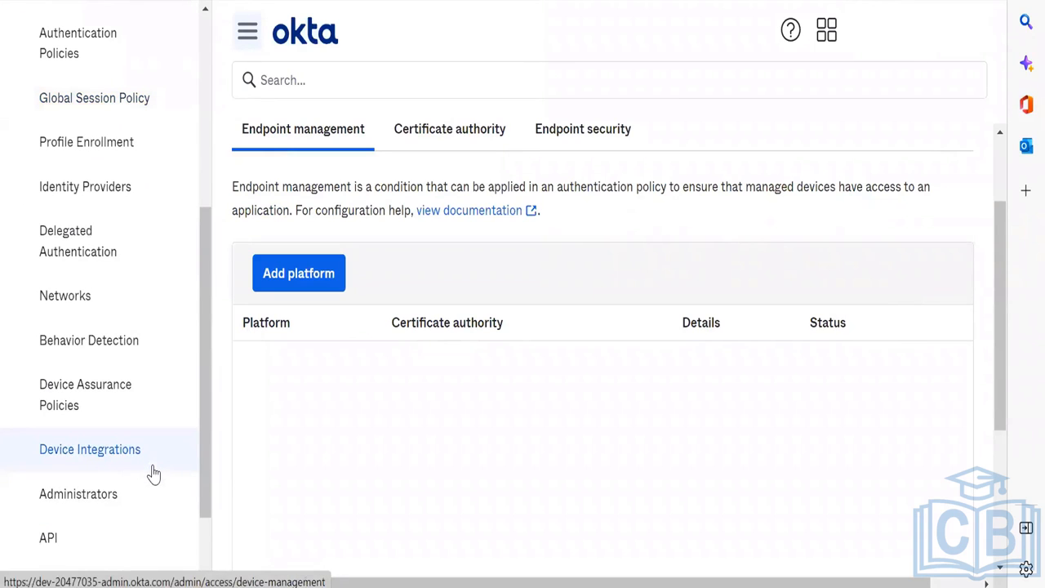
left_click(84, 399)
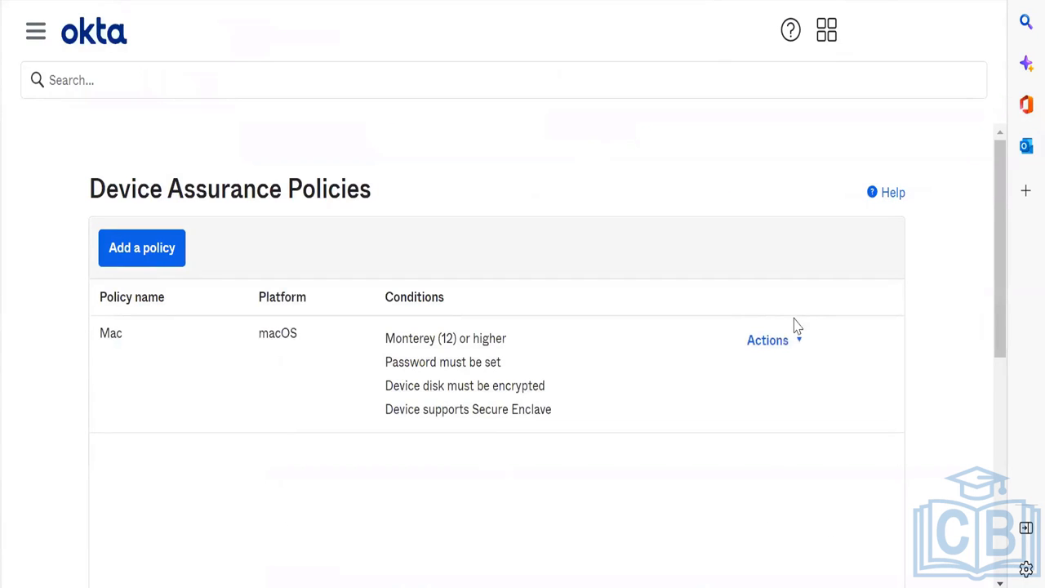
Step: Begin a new device assurance policy and choose macOS as its platform
left_click(152, 246)
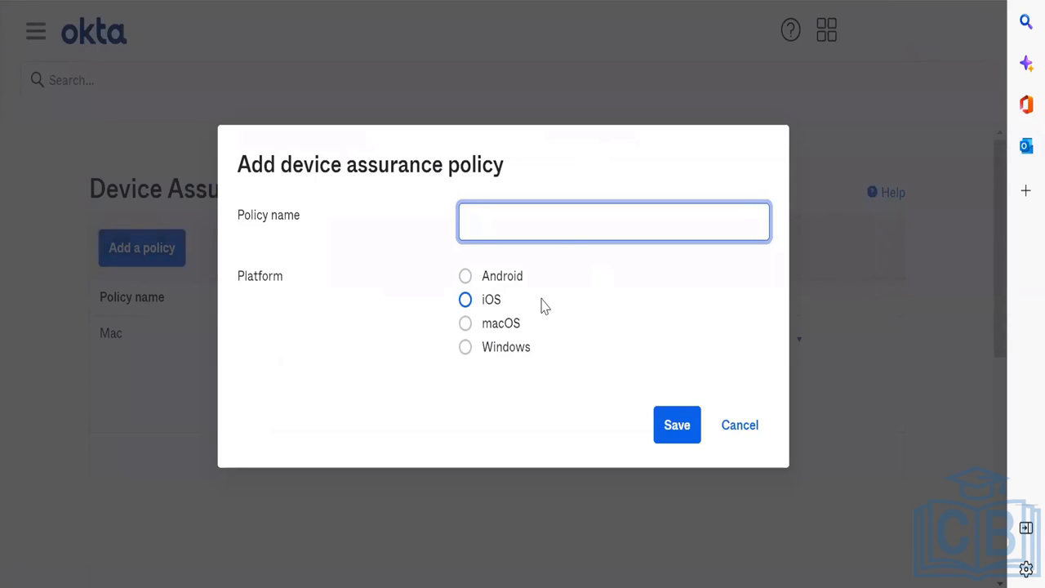
left_click(518, 327)
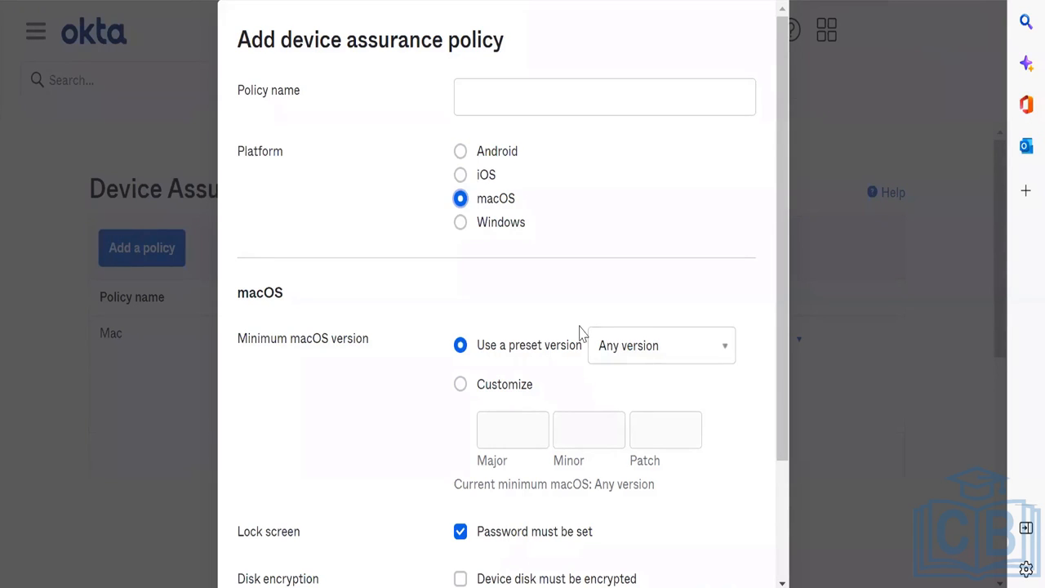
Step: Name the new macOS device assurance policy OS13
scroll(580, 333, "down", 2)
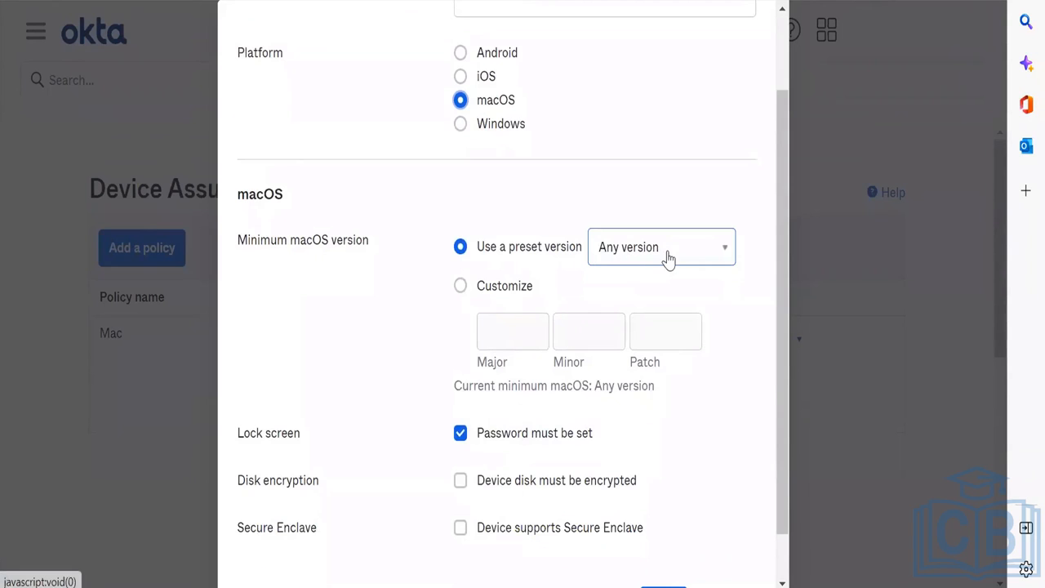
scroll(668, 258, "down", 1)
scroll(668, 258, "up", 2)
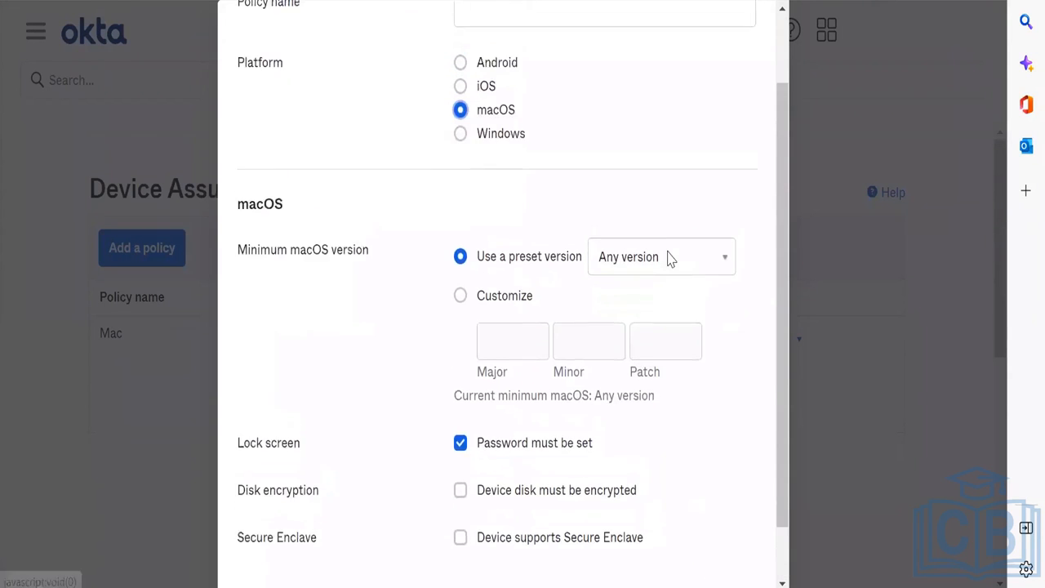
scroll(668, 258, "down", 1)
scroll(668, 258, "up", 2)
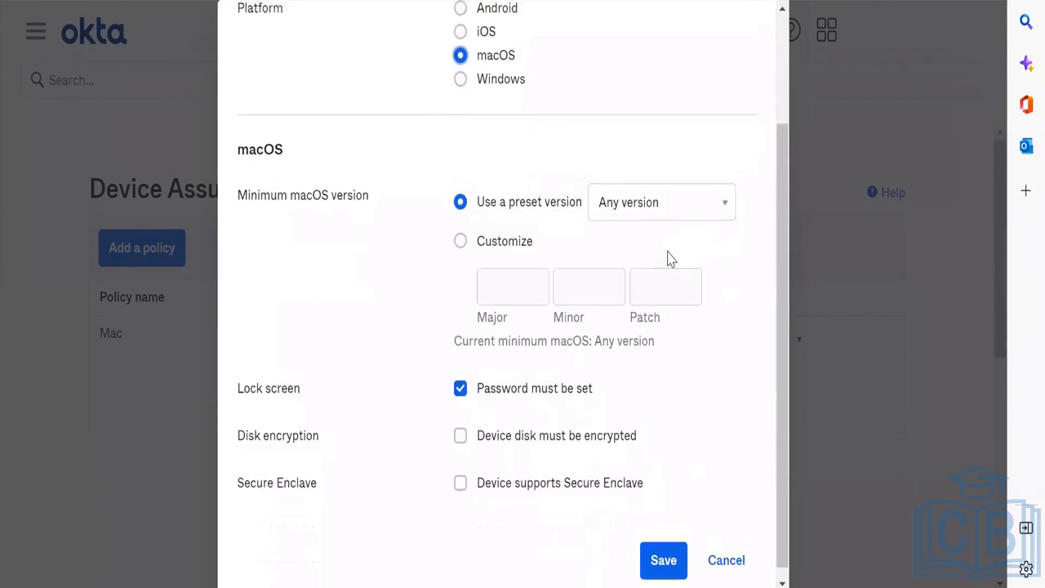
left_click(543, 107)
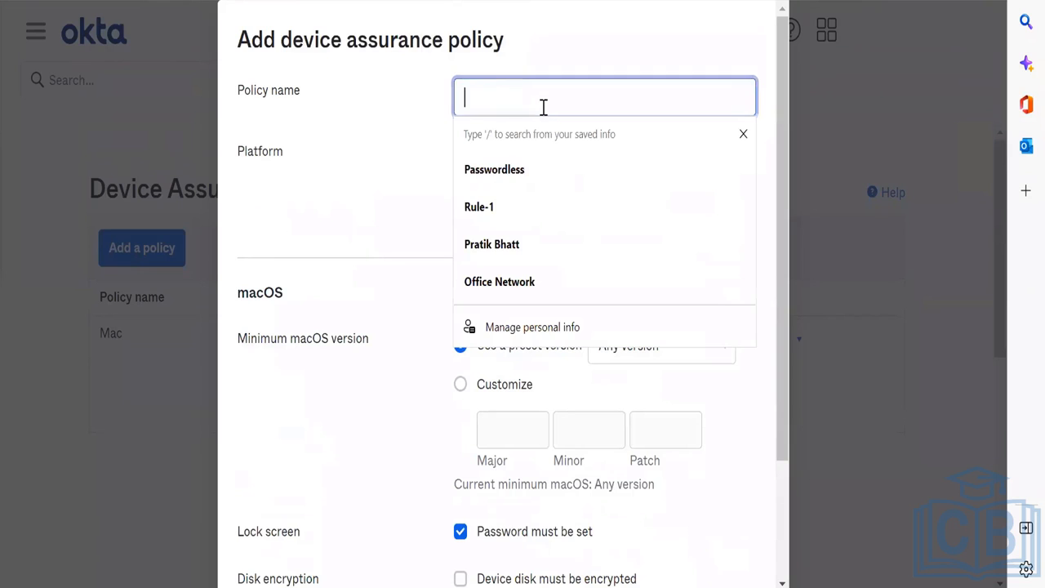
type("OS13")
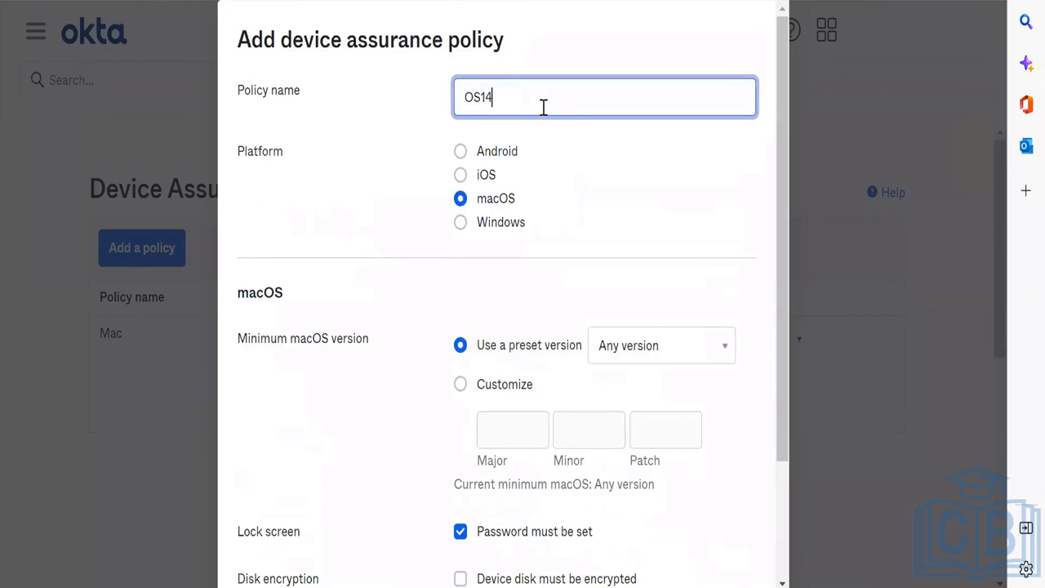
Step: Set a custom minimum macOS version of 13.0.1
scroll(522, 234, "down", 2)
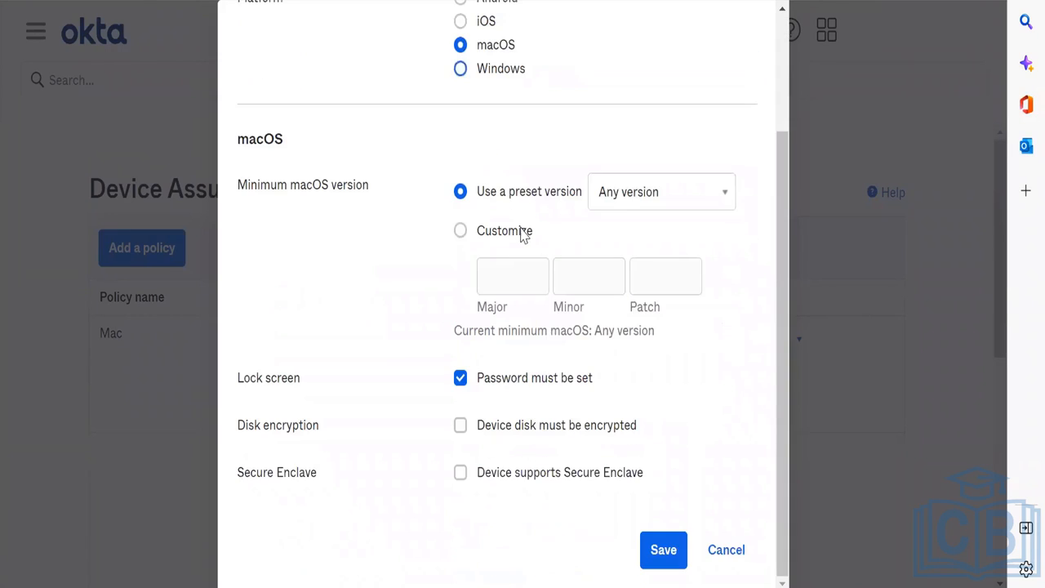
left_click(637, 201)
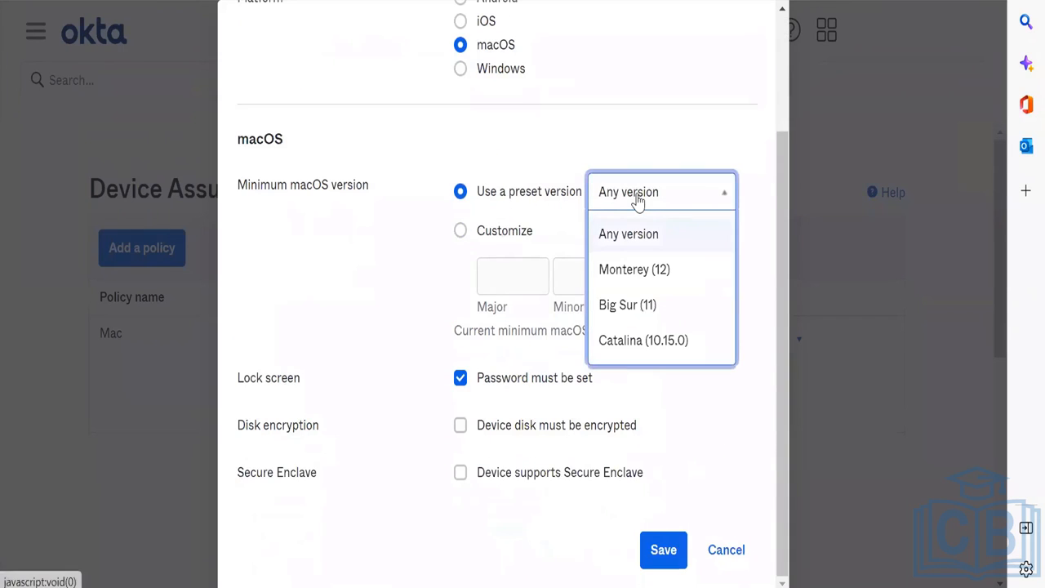
left_click(506, 231)
left_click(508, 270)
type("13")
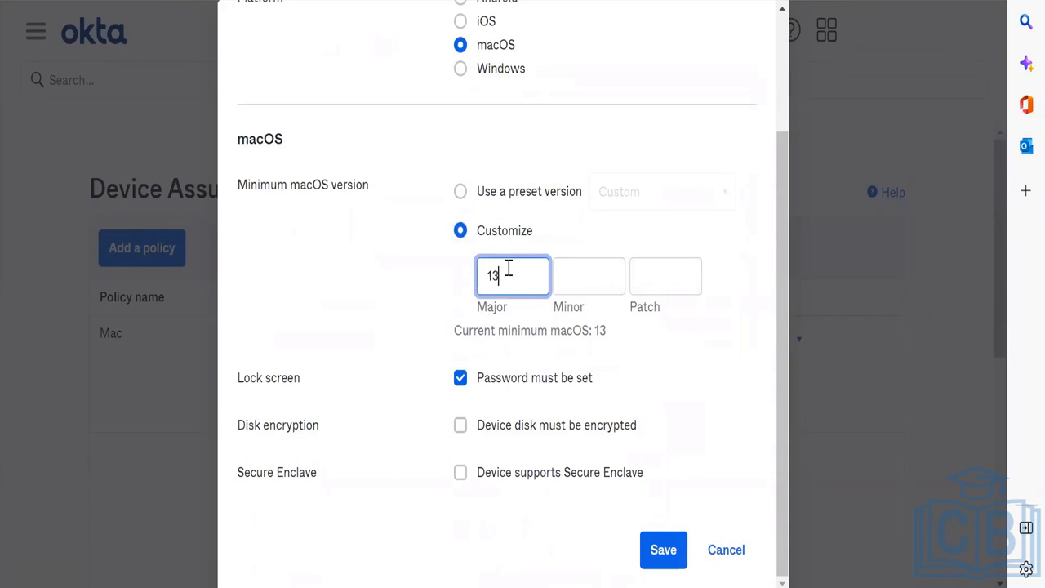
type("0")
key("BackSpace")
key("Tab")
type("0")
key("Tab")
type("1")
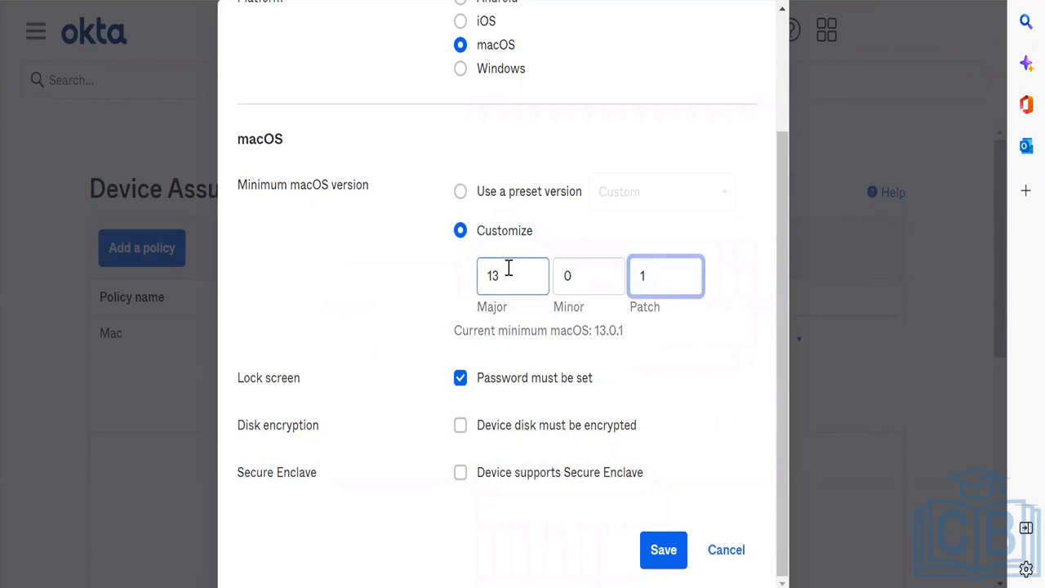
Step: Require disk encryption and Secure Enclave support, then save the OS13 policy
left_click(494, 425)
key("Tab")
key("space")
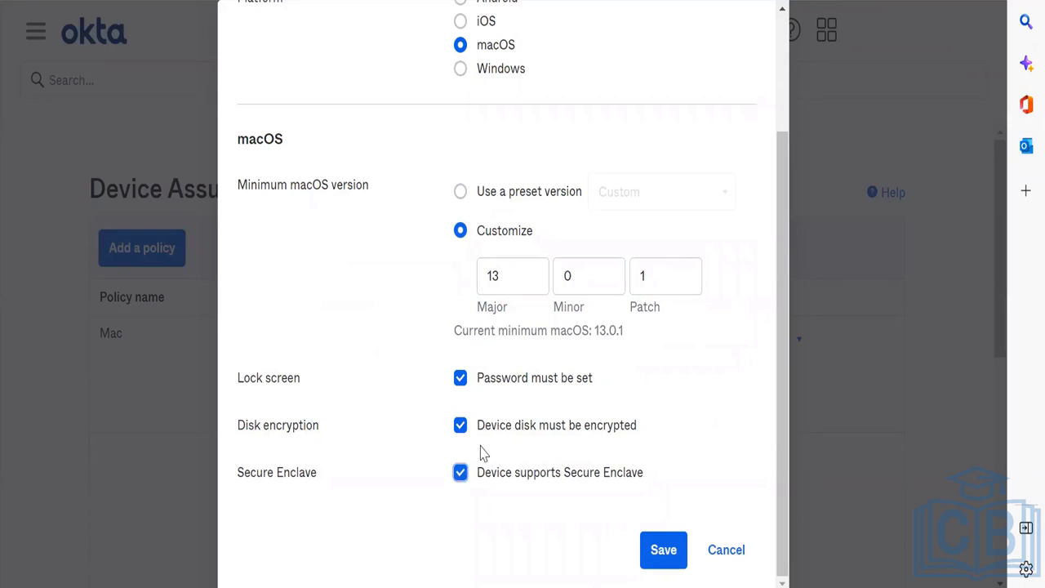
left_click(668, 556)
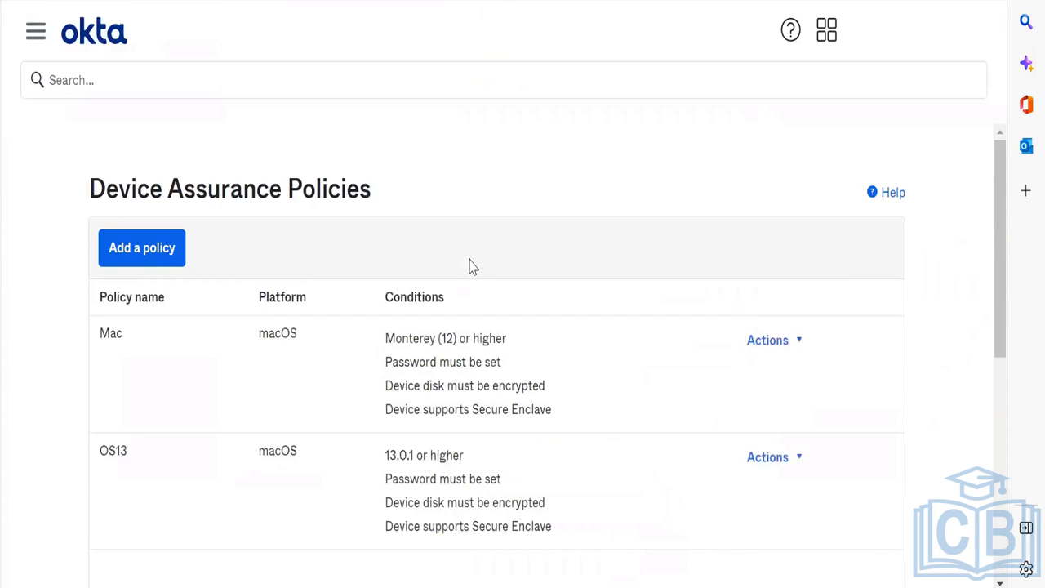
Step: Go to Authentication Policies, open Classic Migrated's Rules, and show the Passwordless rule's actions
left_click(34, 38)
scroll(116, 494, "down", 1)
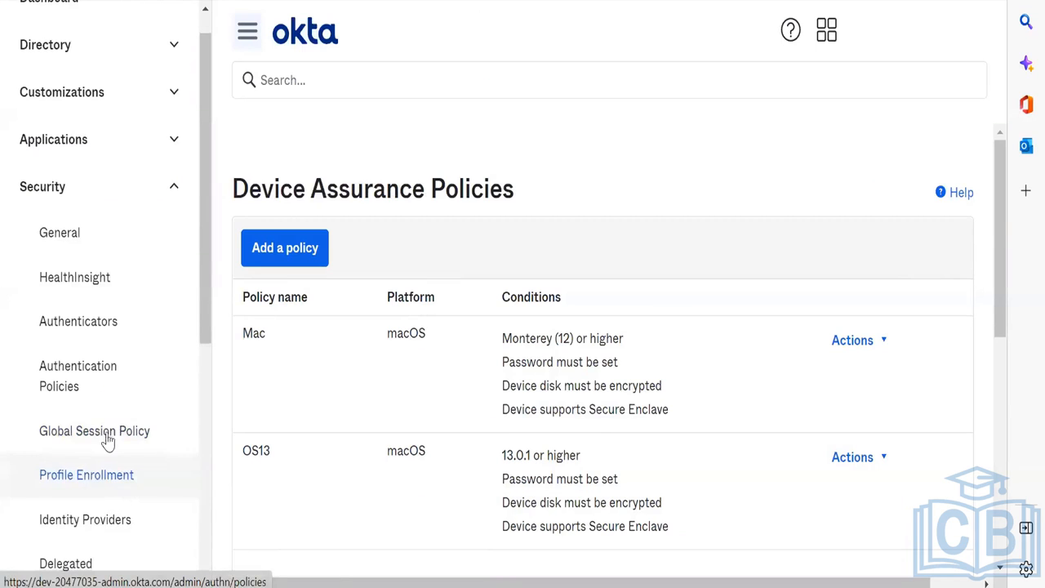
left_click(111, 384)
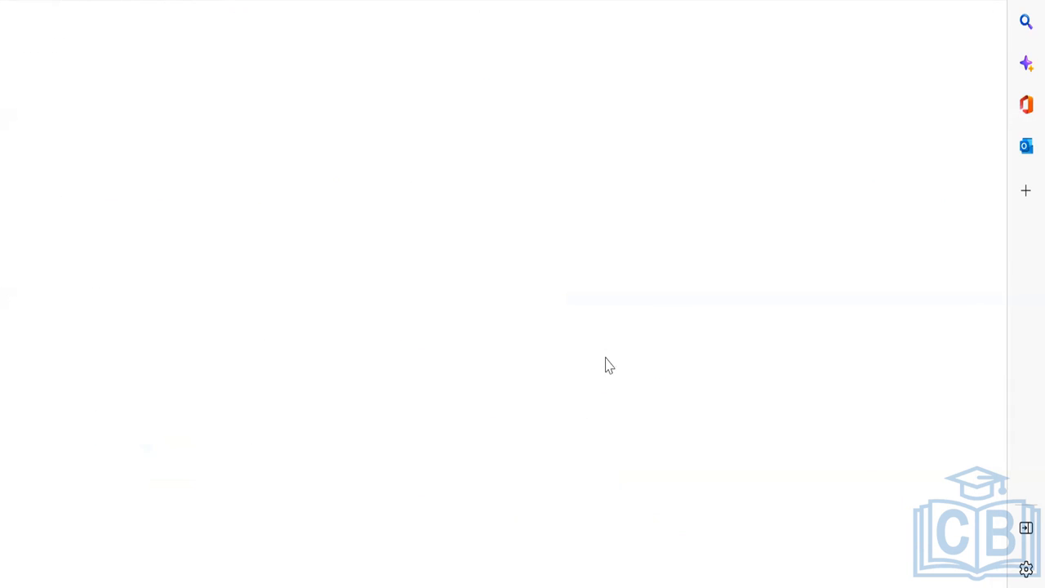
scroll(269, 418, "down", 2)
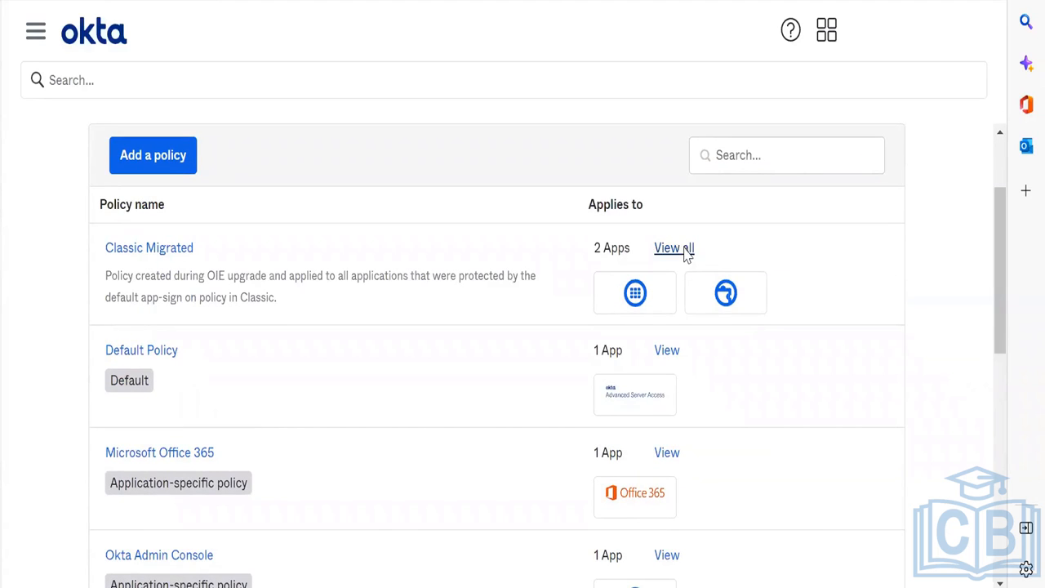
left_click(686, 249)
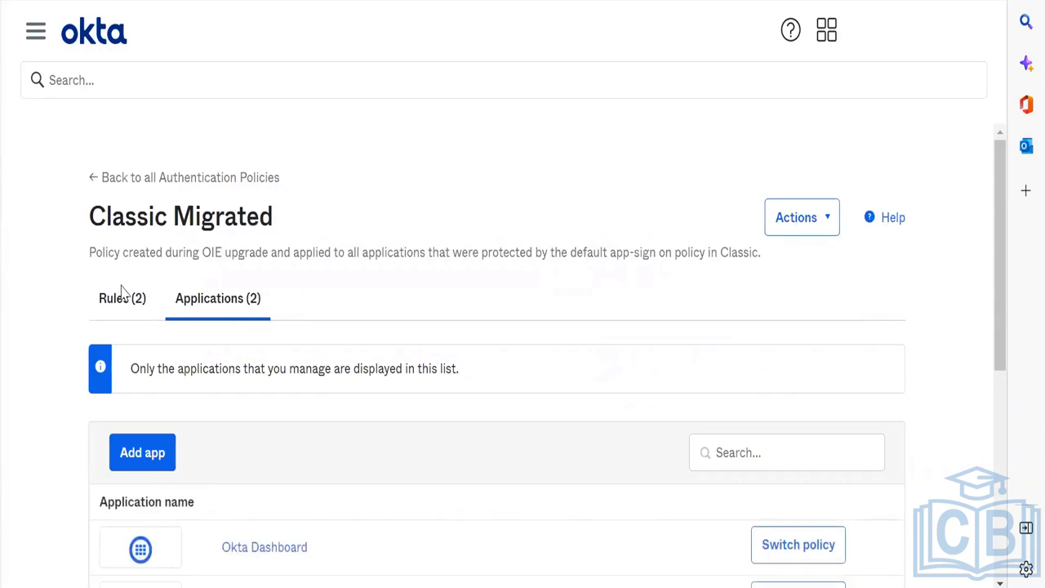
left_click(123, 295)
scroll(394, 422, "down", 1)
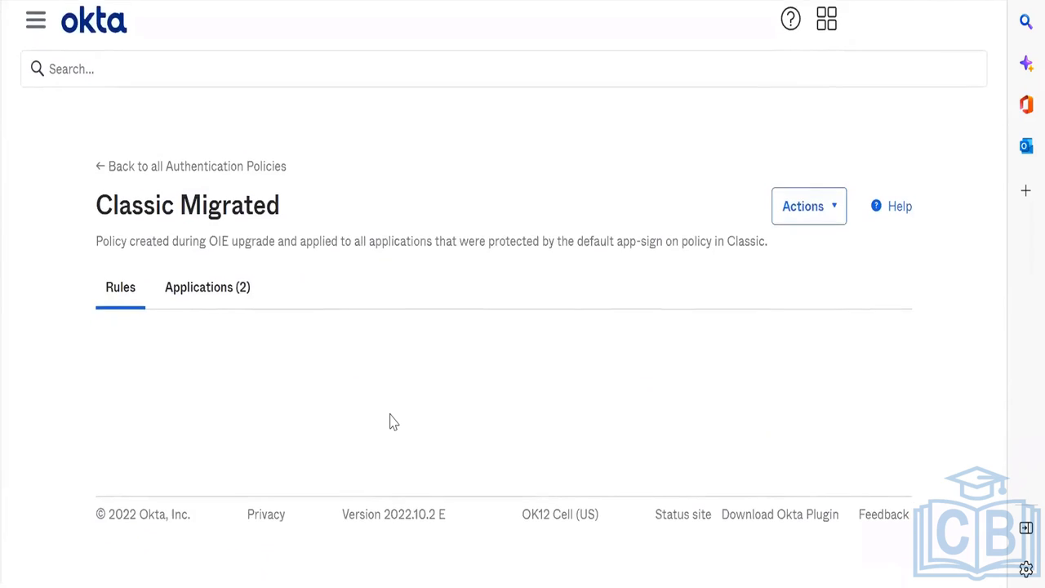
scroll(877, 457, "down", 3)
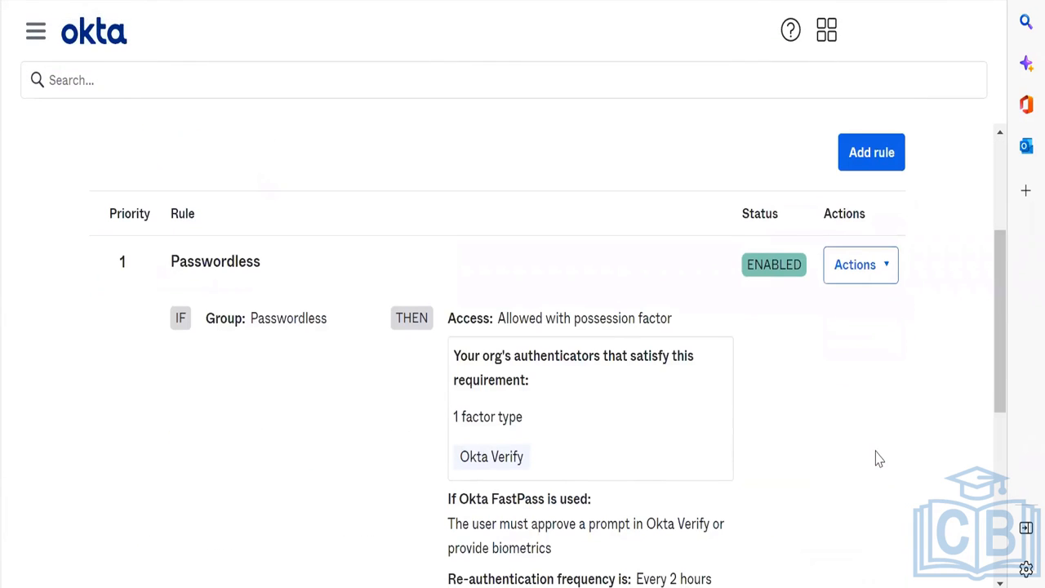
left_click(866, 270)
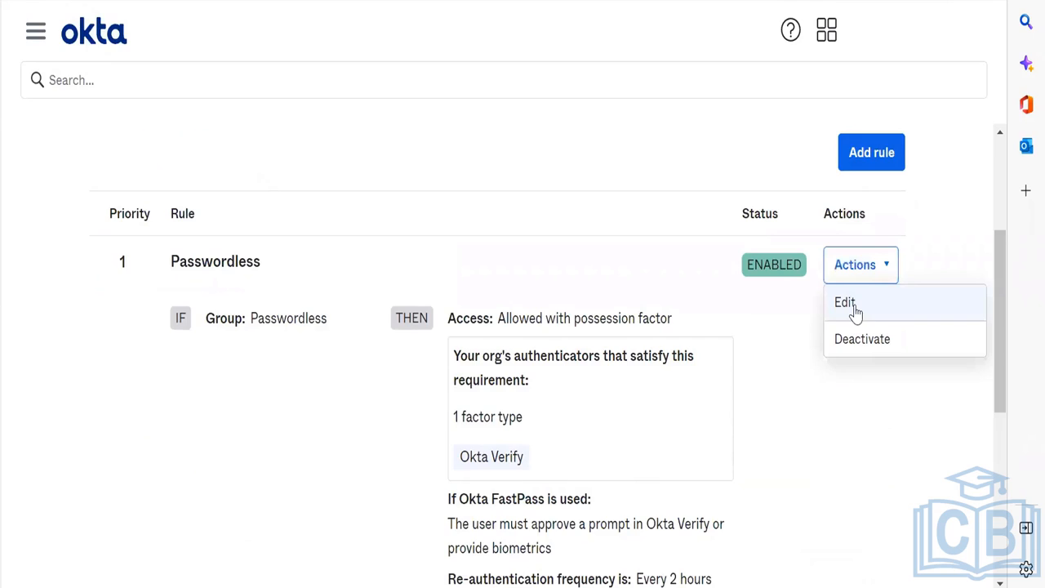
Step: Open the Passwordless rule for editing and look over its conditions
left_click(854, 310)
scroll(320, 394, "down", 7)
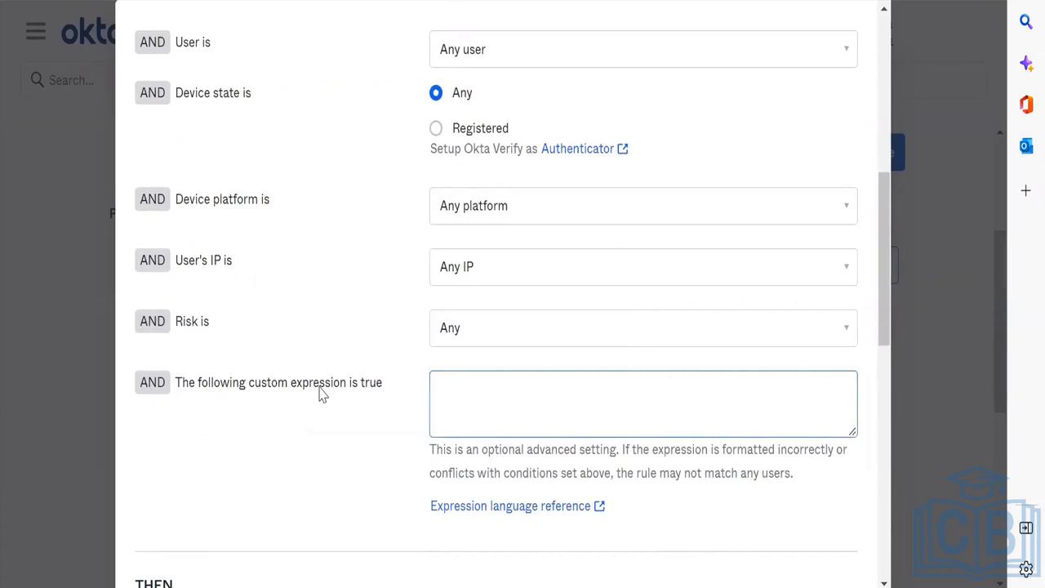
scroll(321, 394, "down", 1)
scroll(321, 395, "up", 2)
scroll(422, 383, "down", 3)
scroll(422, 384, "up", 1)
scroll(532, 270, "down", 5)
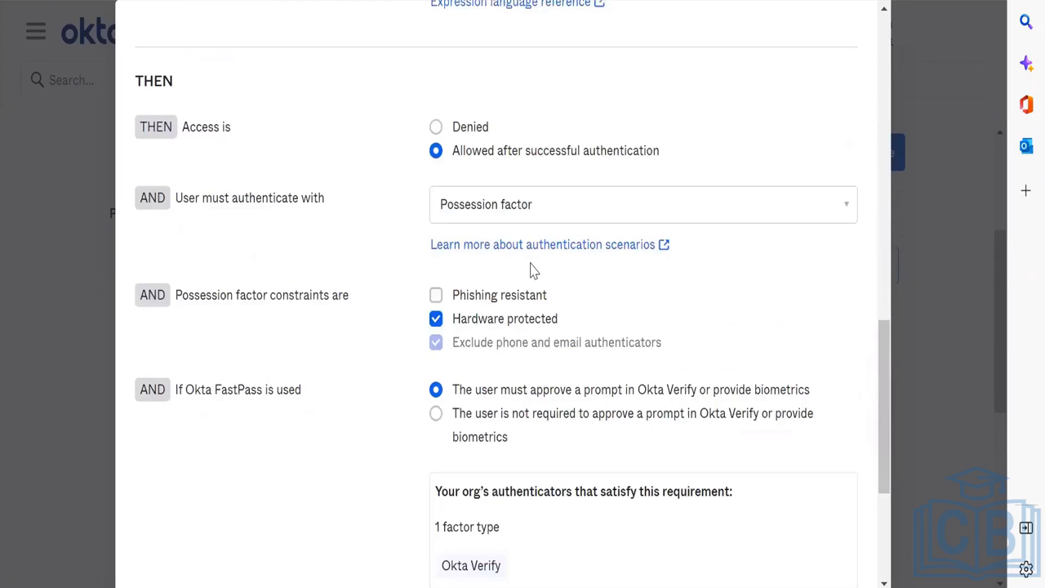
scroll(531, 270, "up", 9)
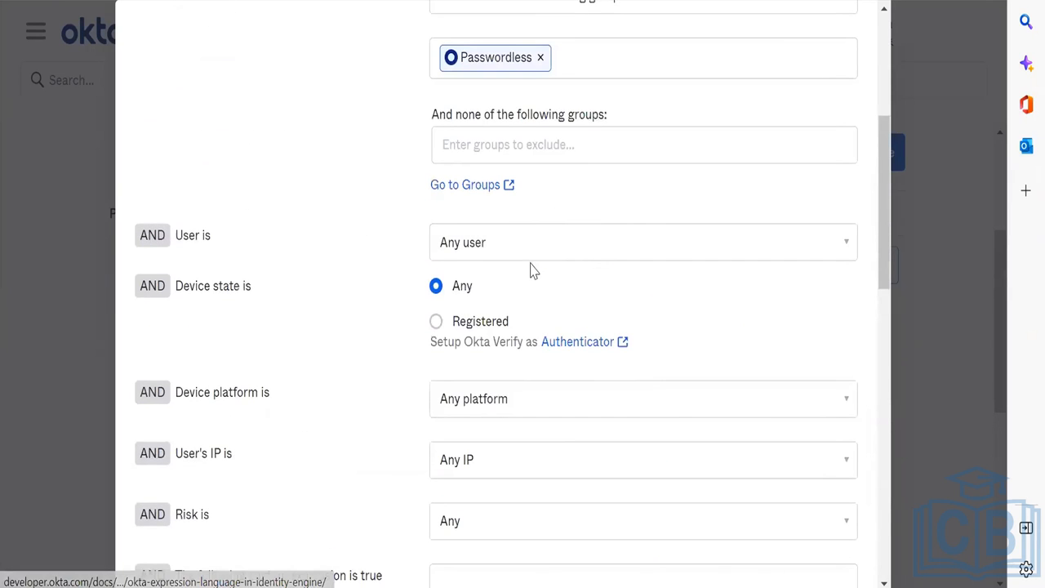
right_click(530, 273)
Step: Require registered and managed devices in the Passwordless rule, dismissing Okta Verify
left_click(437, 321)
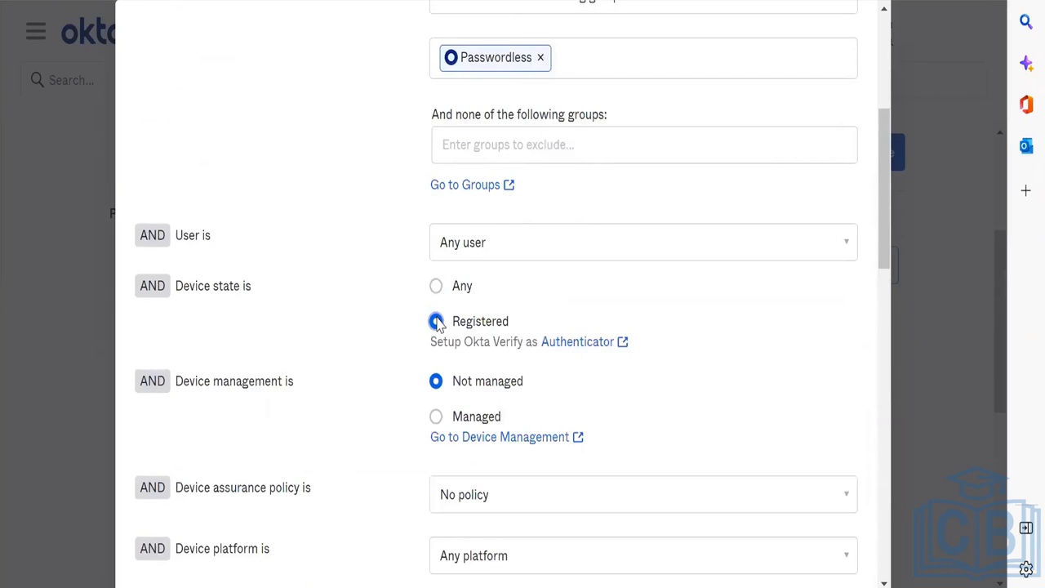
scroll(440, 318, "down", 3)
left_click(473, 264)
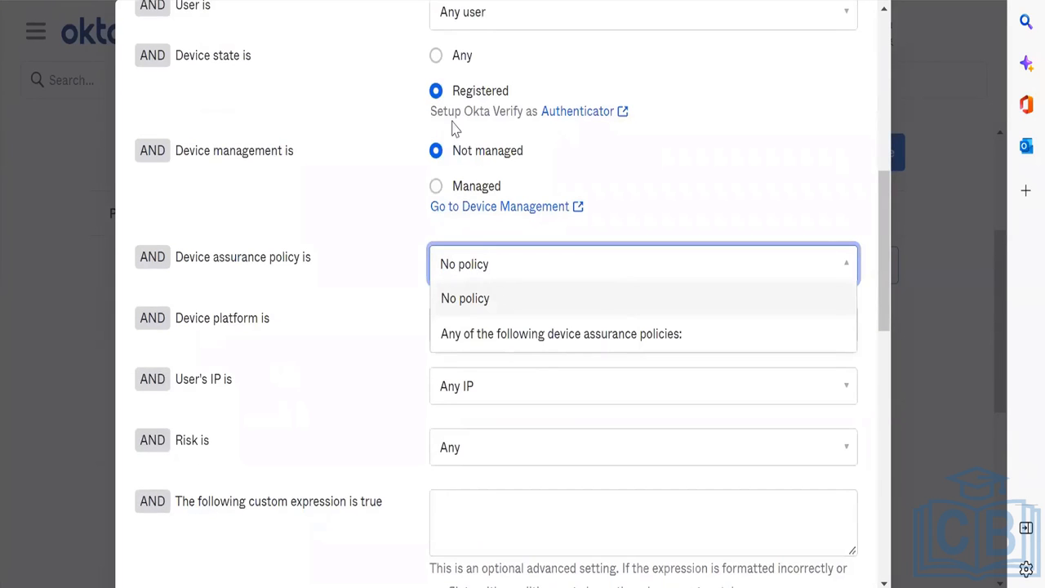
left_click(436, 54)
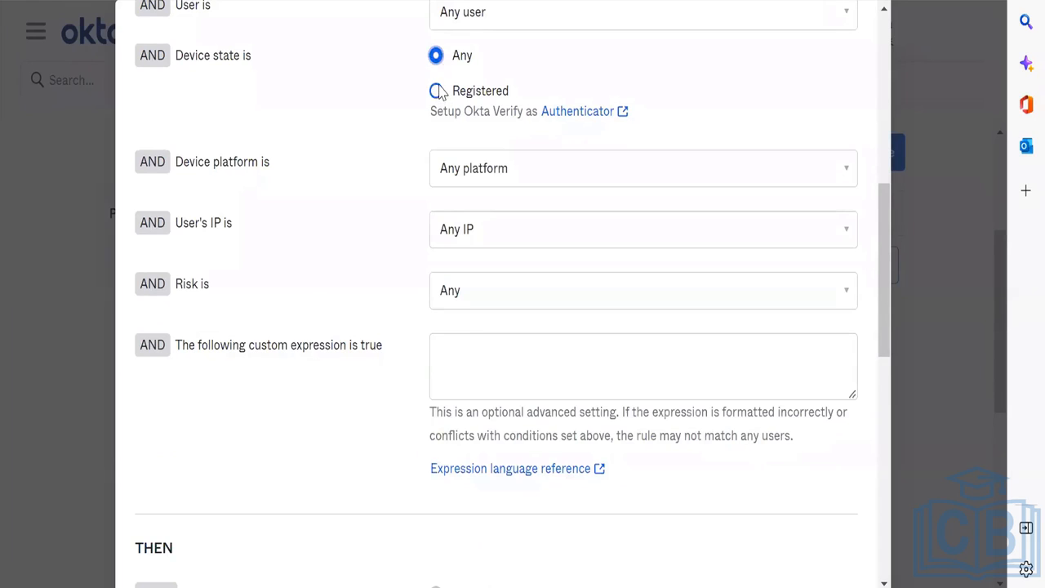
left_click(437, 91)
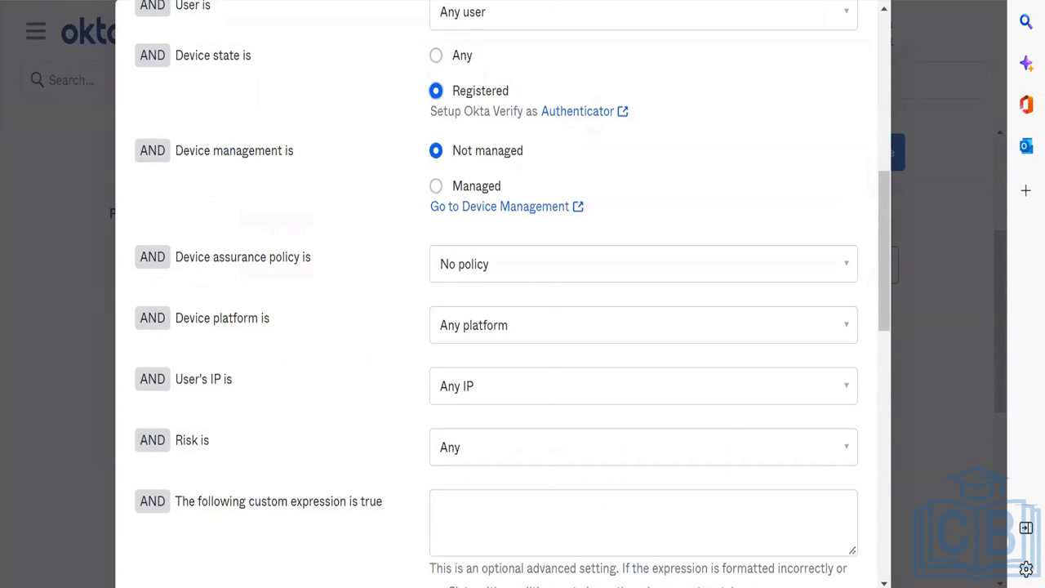
key("alt+Tab")
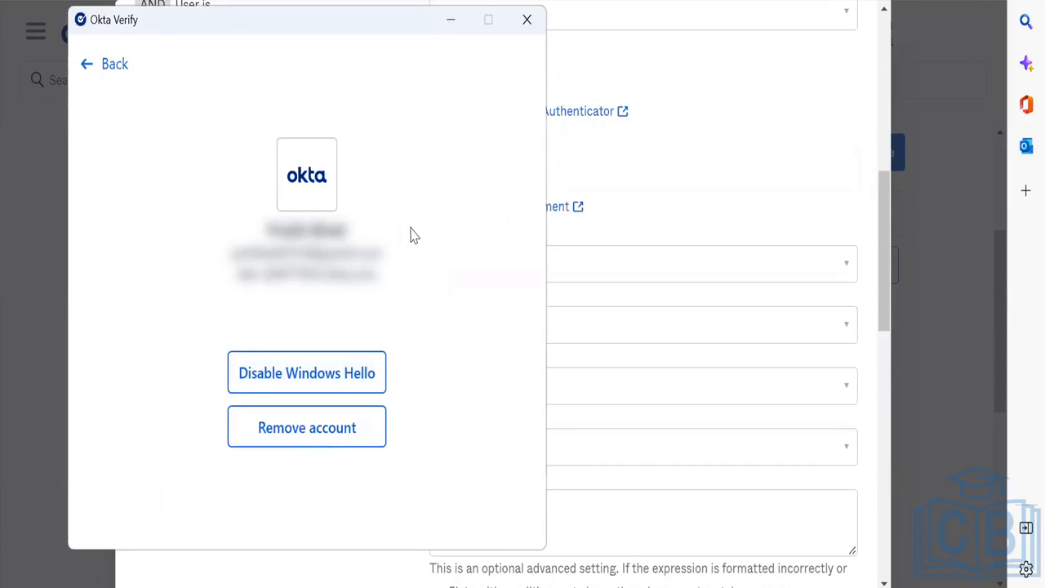
key("alt+Tab")
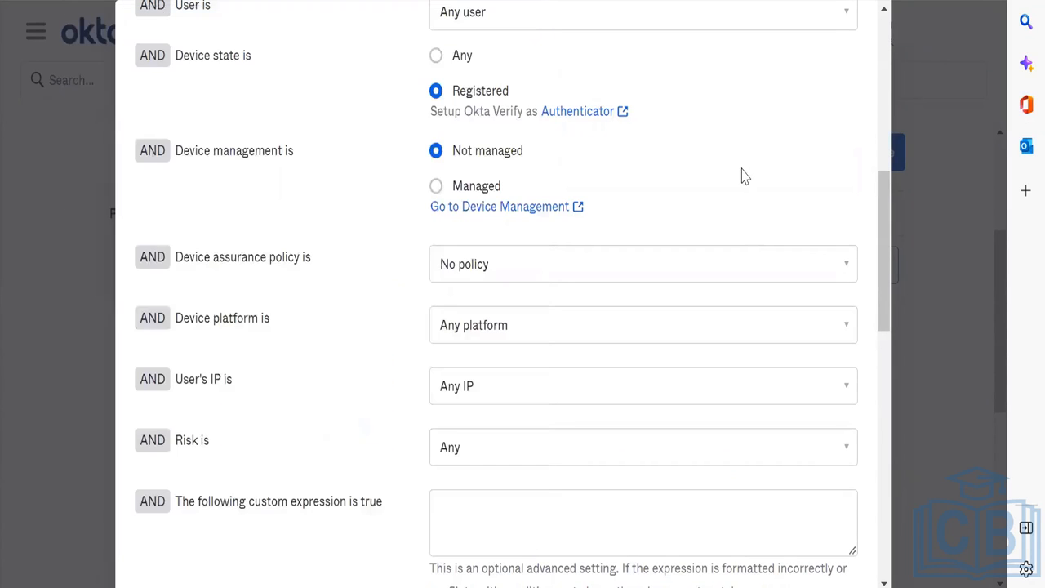
left_click(435, 186)
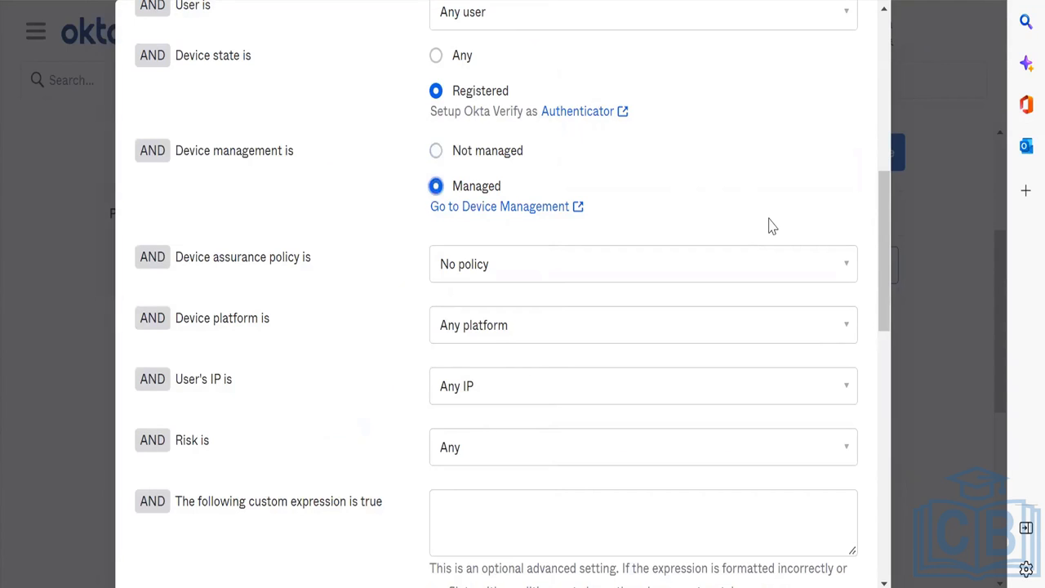
Step: Set Device assurance policy to 'Any of the following' and add OS13
left_click(841, 259)
left_click(692, 341)
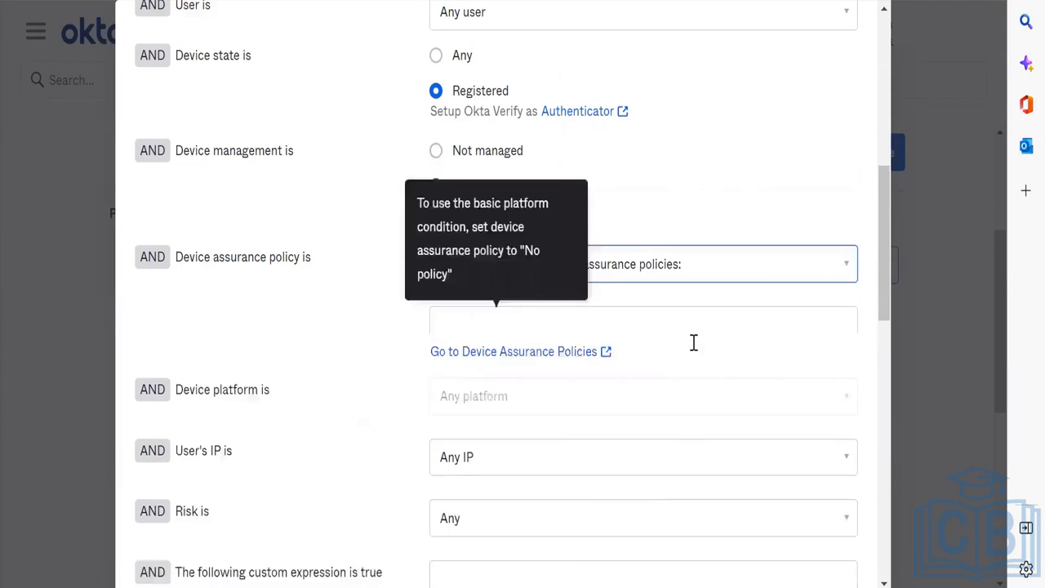
left_click(581, 336)
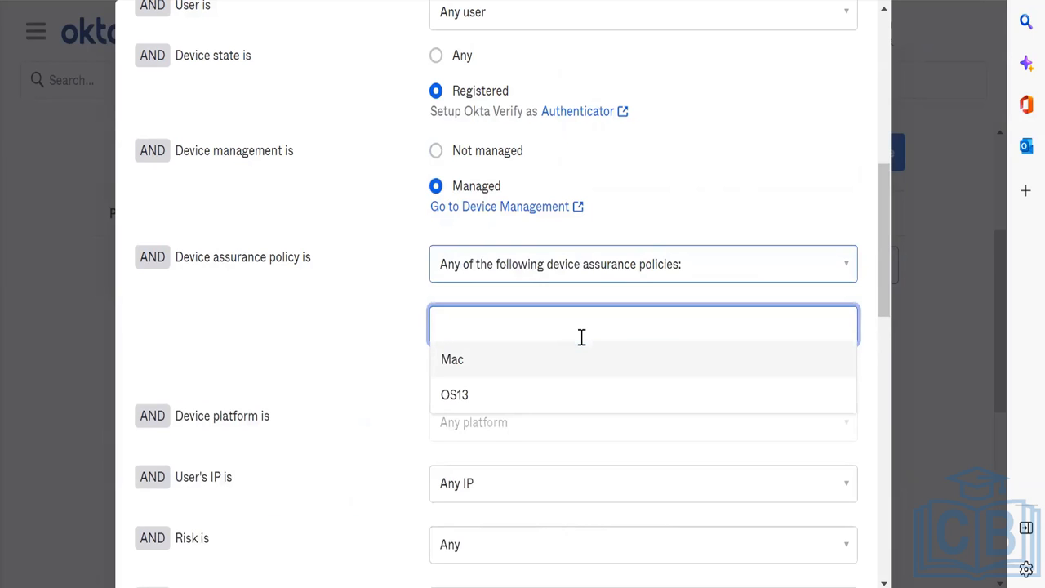
left_click(482, 391)
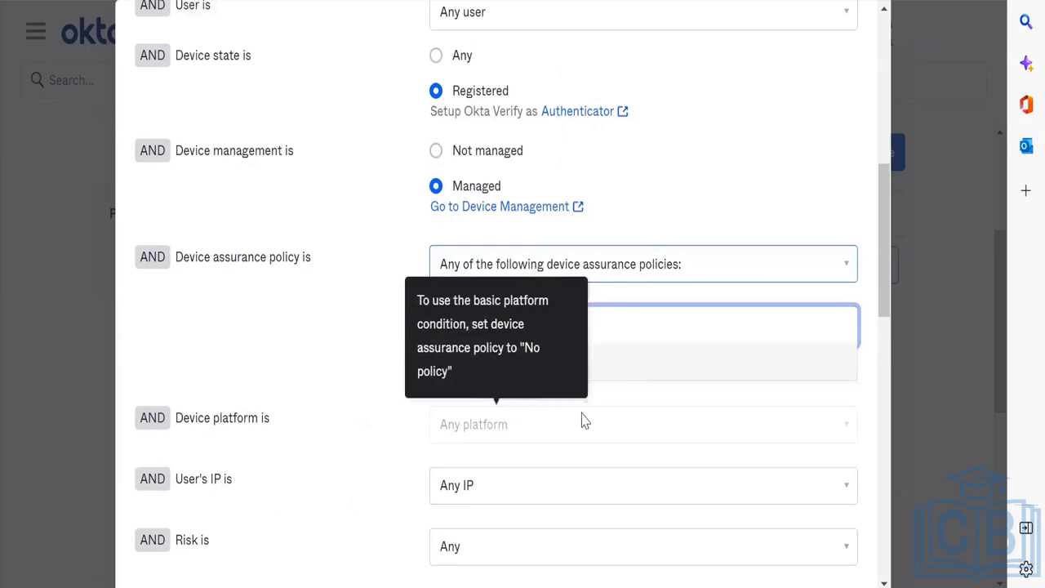
left_click(309, 343)
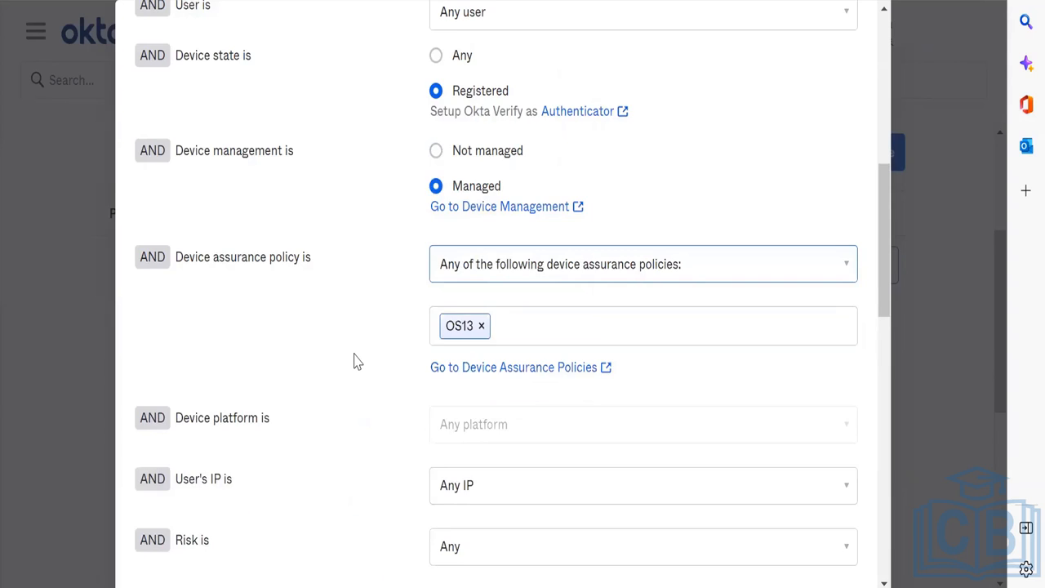
Step: Review the edited Passwordless rule settings before saving
scroll(354, 362, "down", 12)
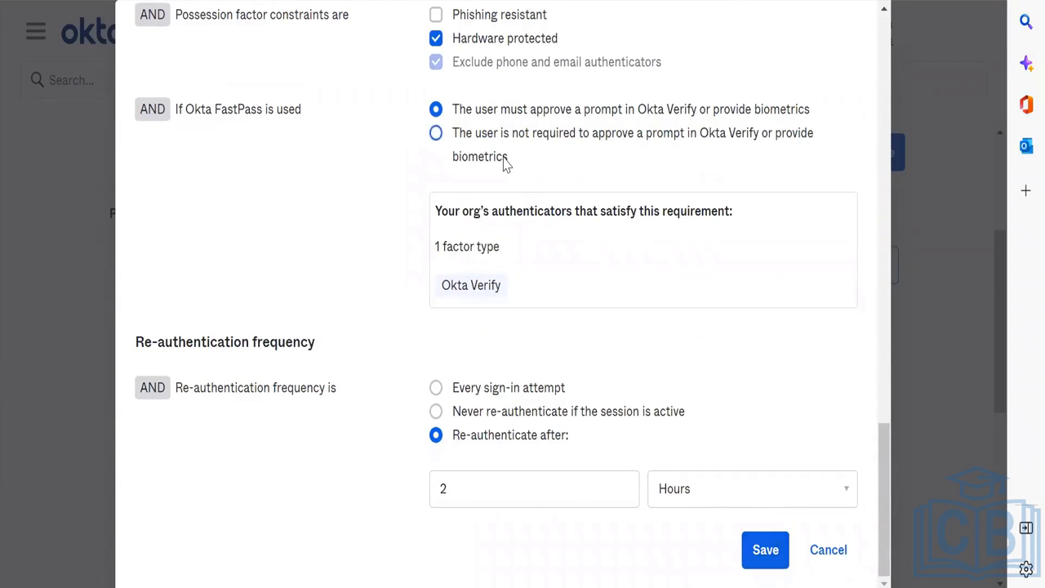
scroll(503, 163, "up", 5)
scroll(503, 163, "up", 7)
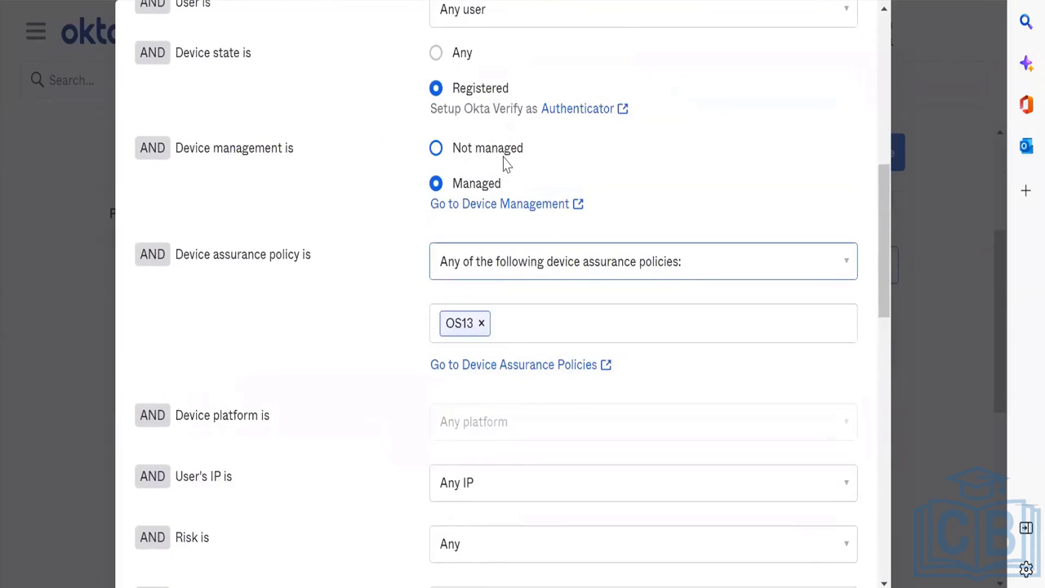
scroll(575, 302, "up", 7)
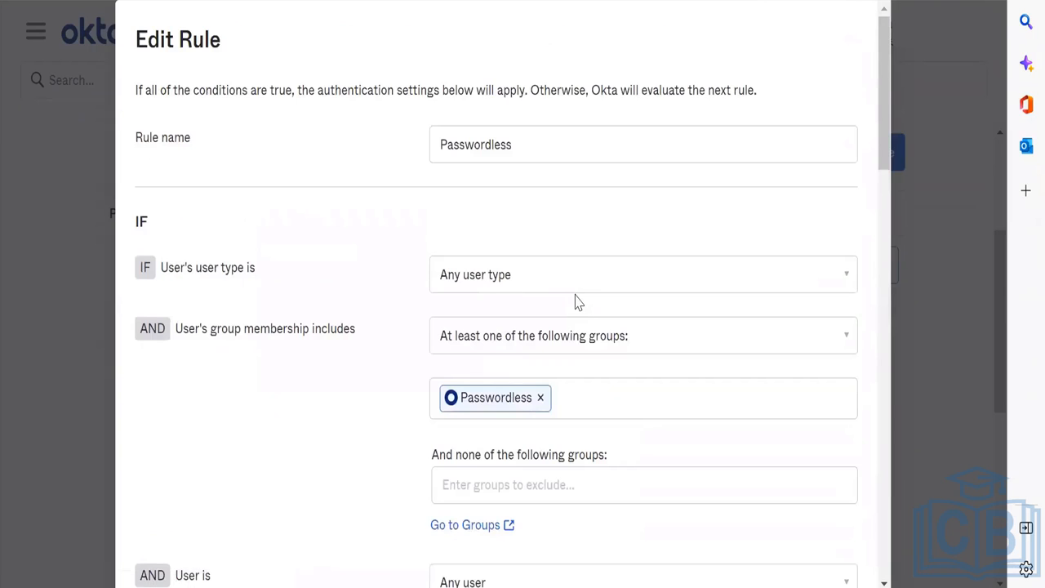
scroll(575, 302, "down", 8)
scroll(576, 302, "up", 8)
scroll(576, 302, "down", 18)
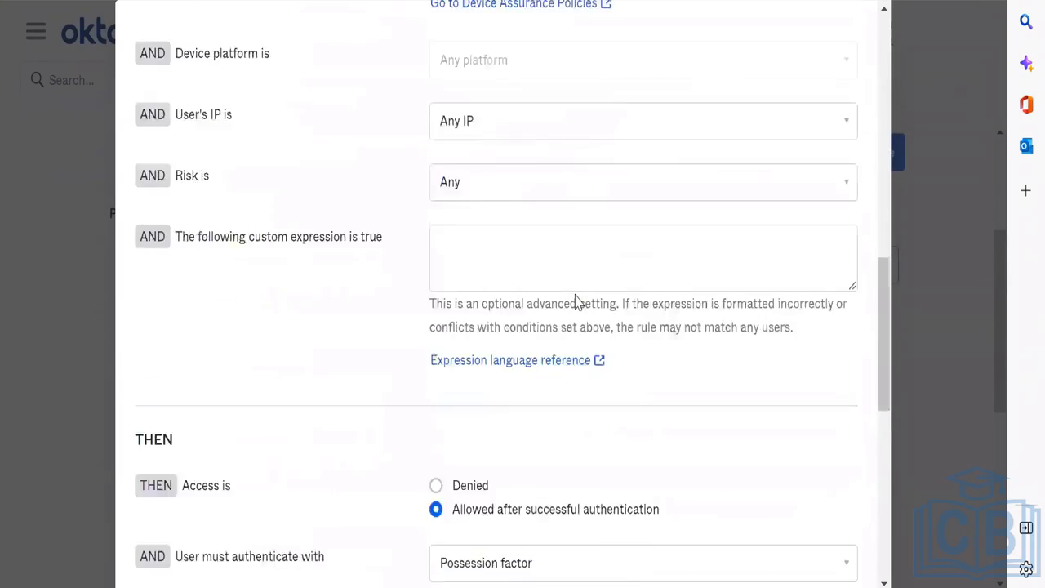
scroll(576, 302, "up", 14)
scroll(575, 302, "down", 15)
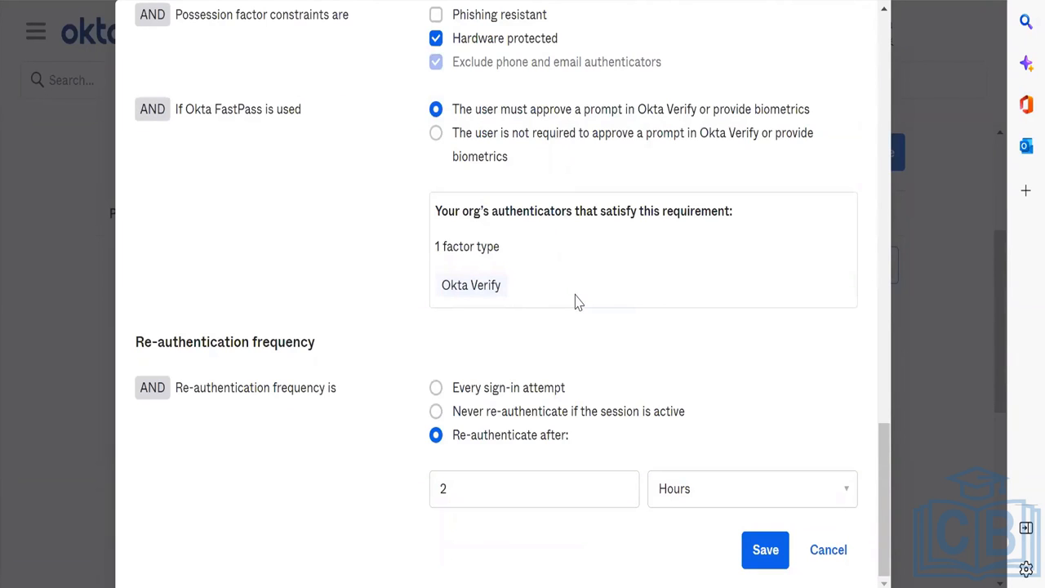
scroll(575, 302, "up", 4)
right_click(575, 302)
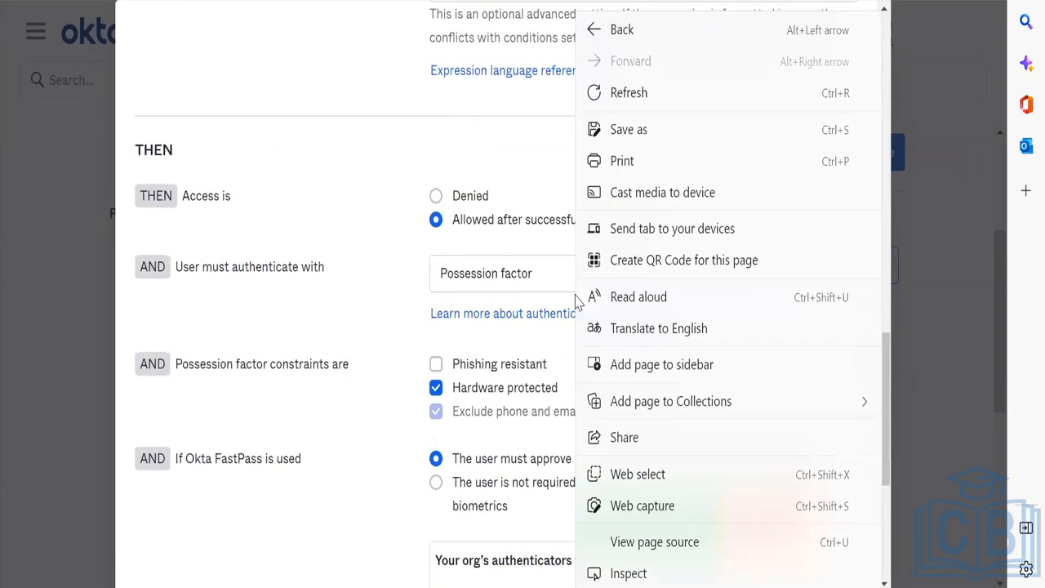
left_click(367, 280)
scroll(473, 326, "down", 5)
Step: Save the Passwordless rule and open the Mac device assurance policy for editing
key("Return")
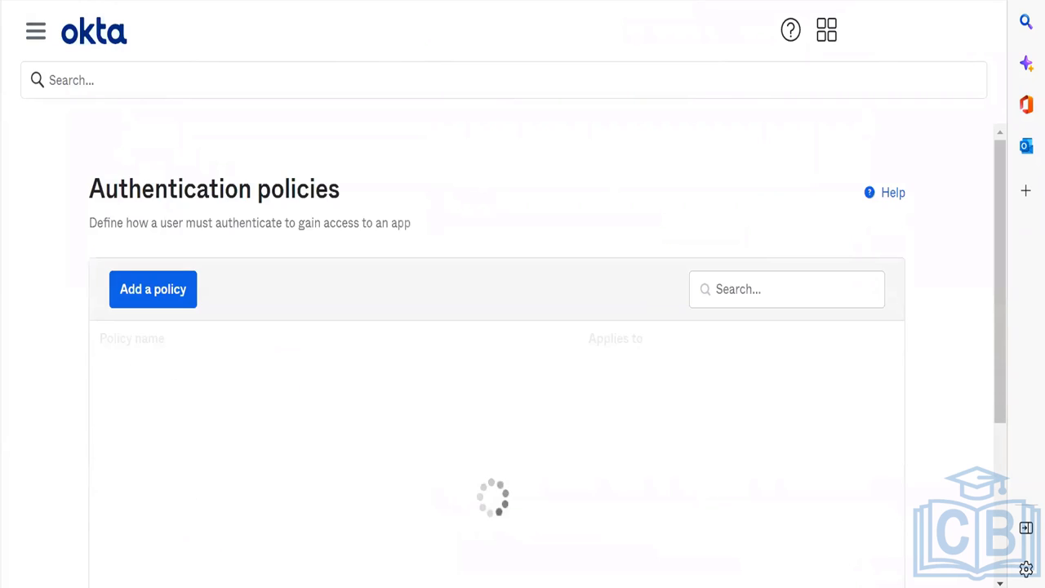
key("alt+Left")
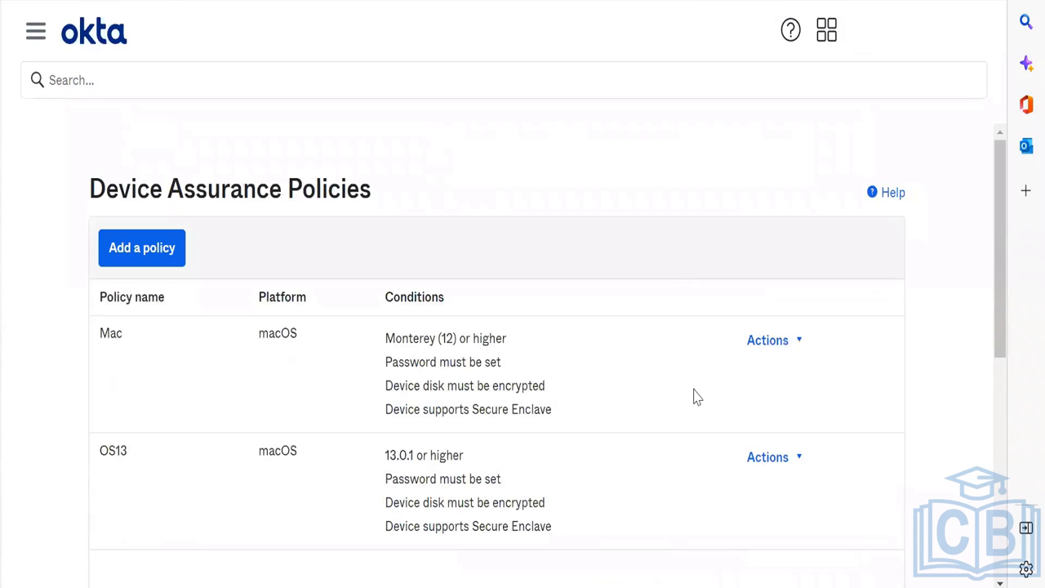
left_click(769, 458)
left_click(769, 341)
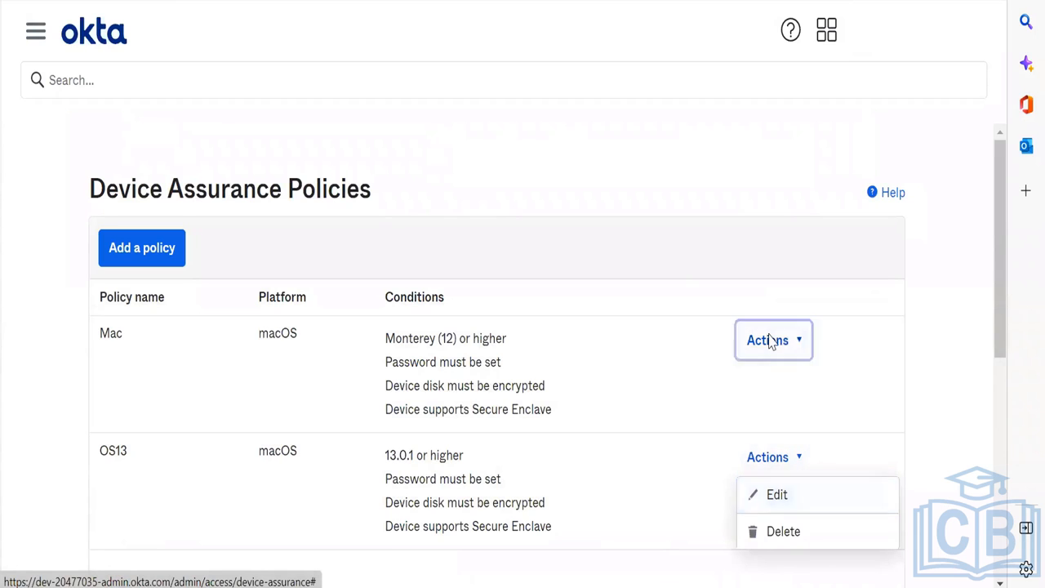
left_click(781, 374)
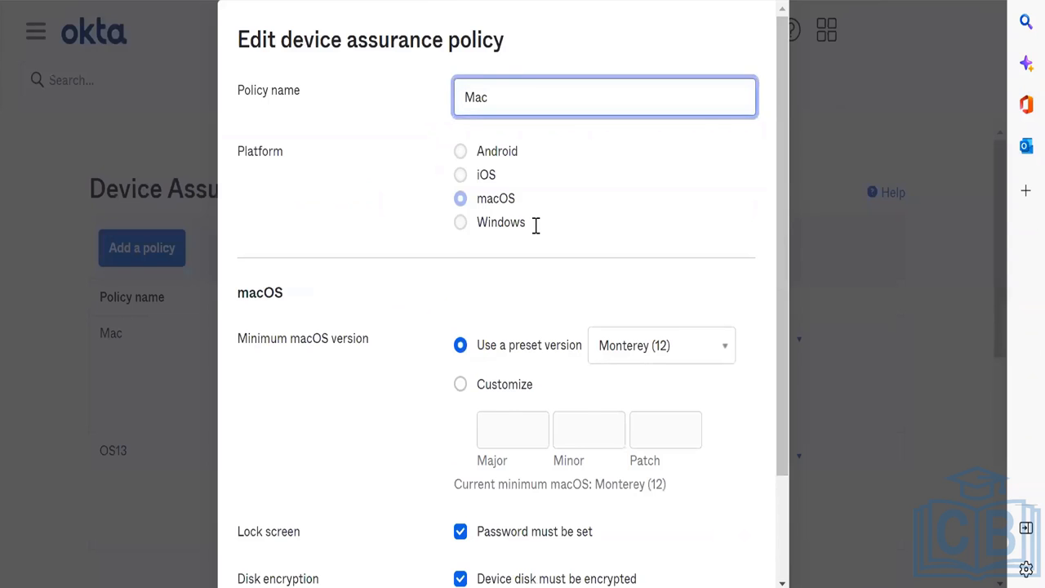
Step: Check the Mac policy's version setting, keep Monterey (12), and cancel without saving
scroll(535, 225, "down", 3)
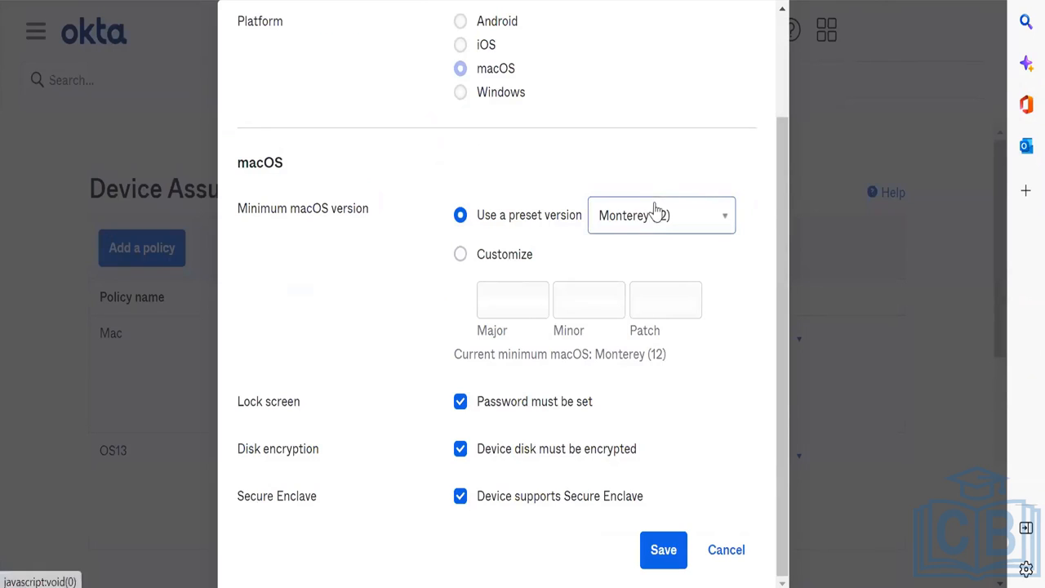
left_click(535, 256)
left_click(522, 304)
type("112")
left_click(506, 217)
left_click(661, 235)
left_click(653, 292)
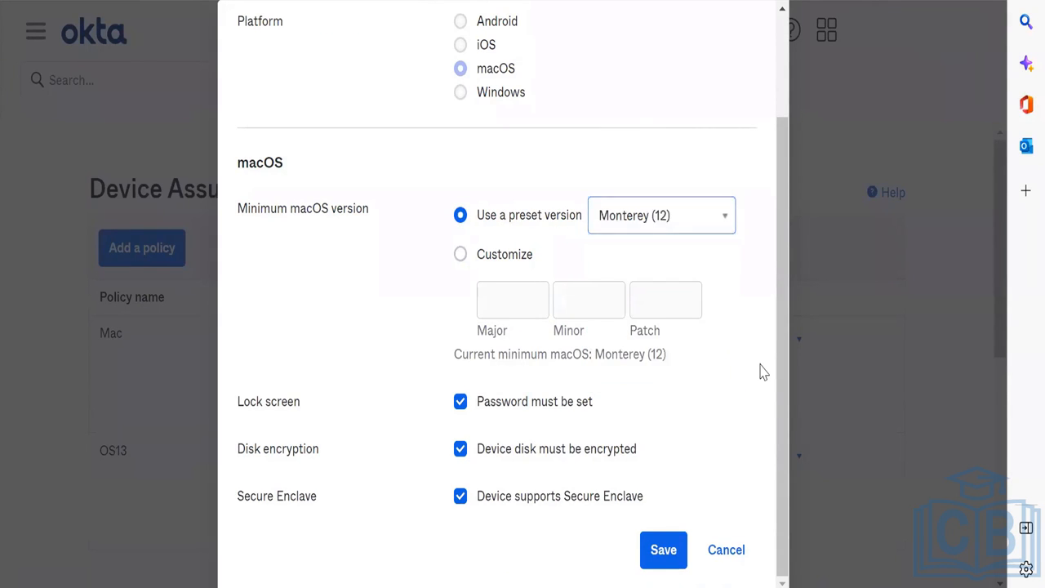
scroll(759, 372, "up", 2)
scroll(759, 372, "down", 2)
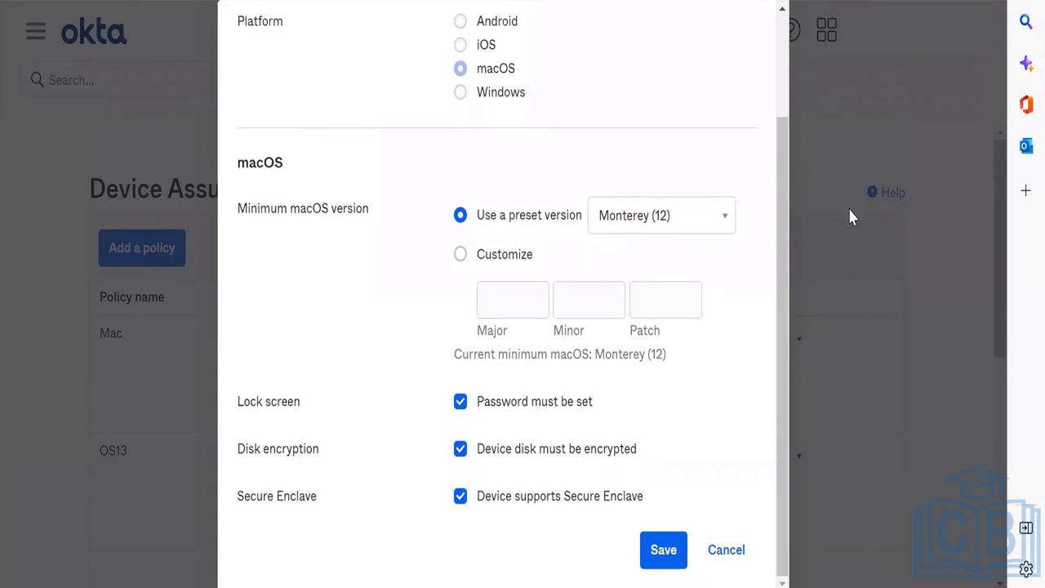
left_click(737, 563)
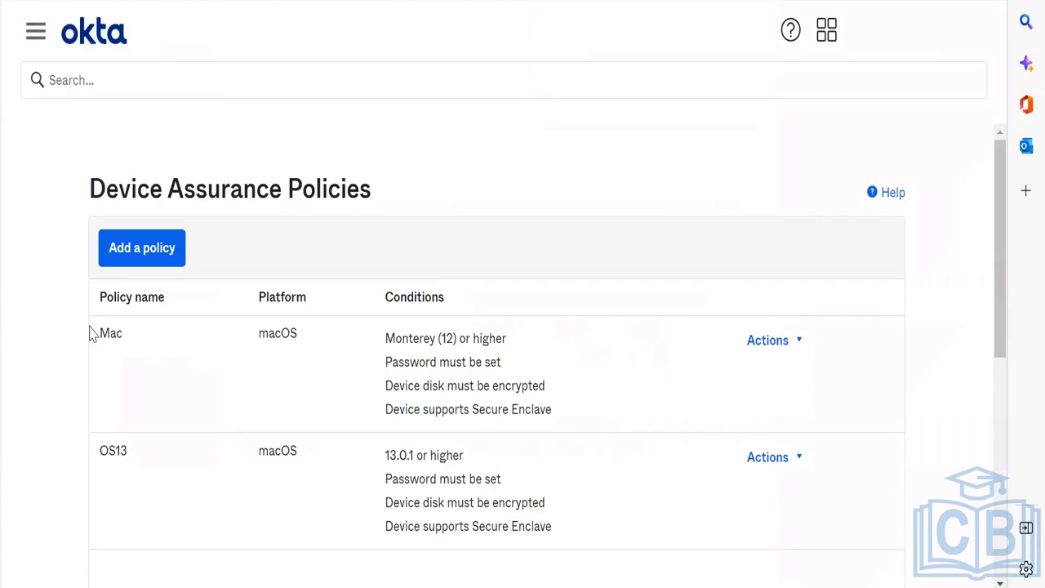
Step: Highlight the Mac and OS13 policy rows, then open the admin sidebar to Device Integrations
left_click_drag(93, 335, 340, 433)
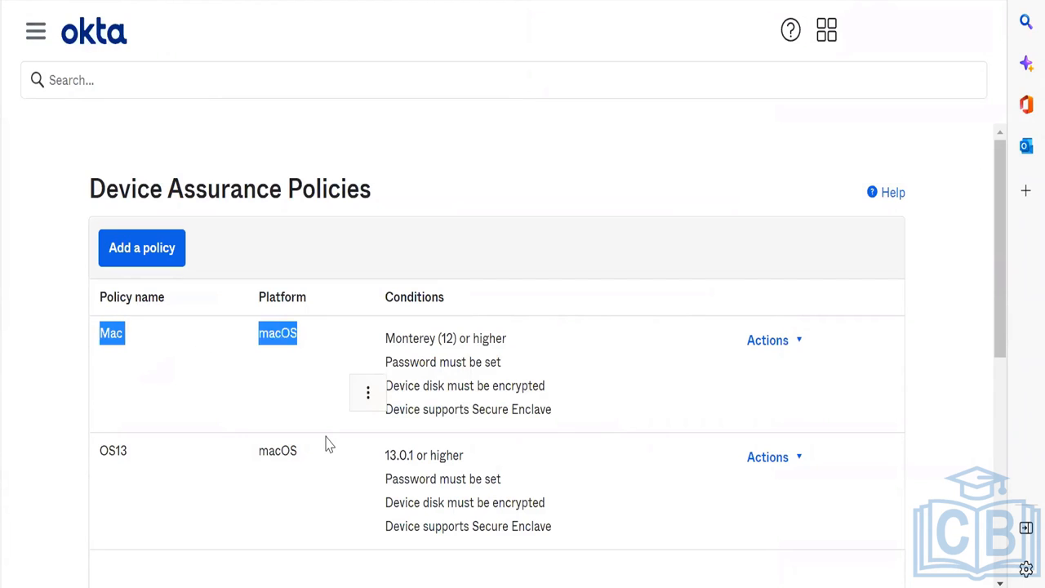
left_click(284, 450)
left_click_drag(300, 462, 93, 462)
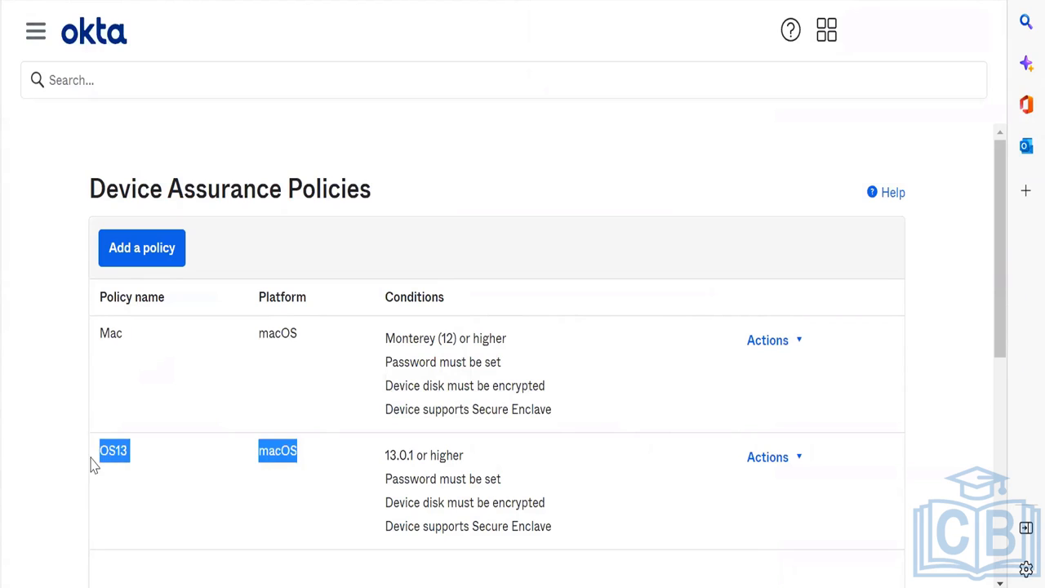
right_click(139, 465)
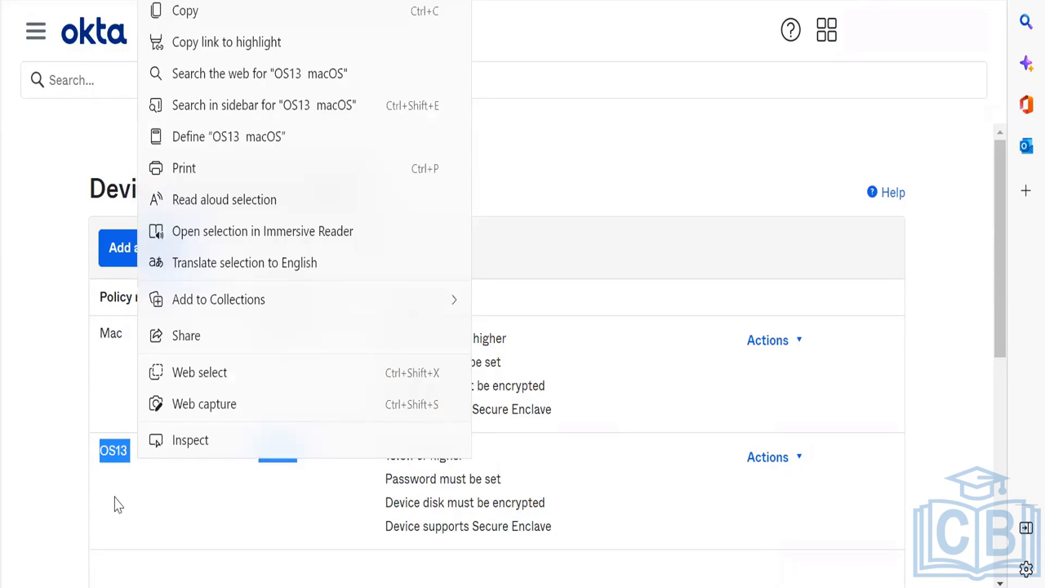
left_click(103, 511)
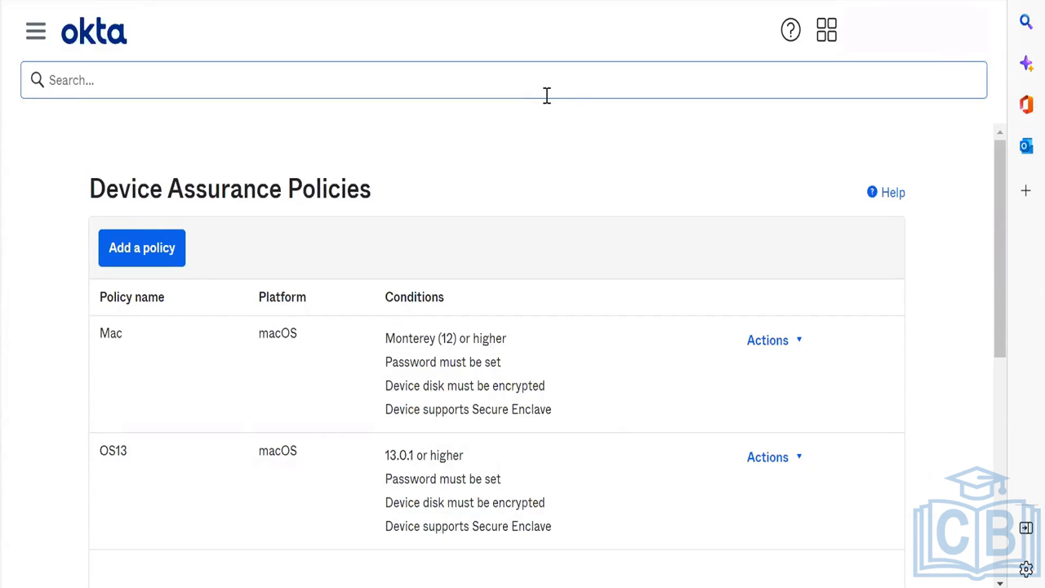
left_click(36, 31)
scroll(168, 490, "down", 3)
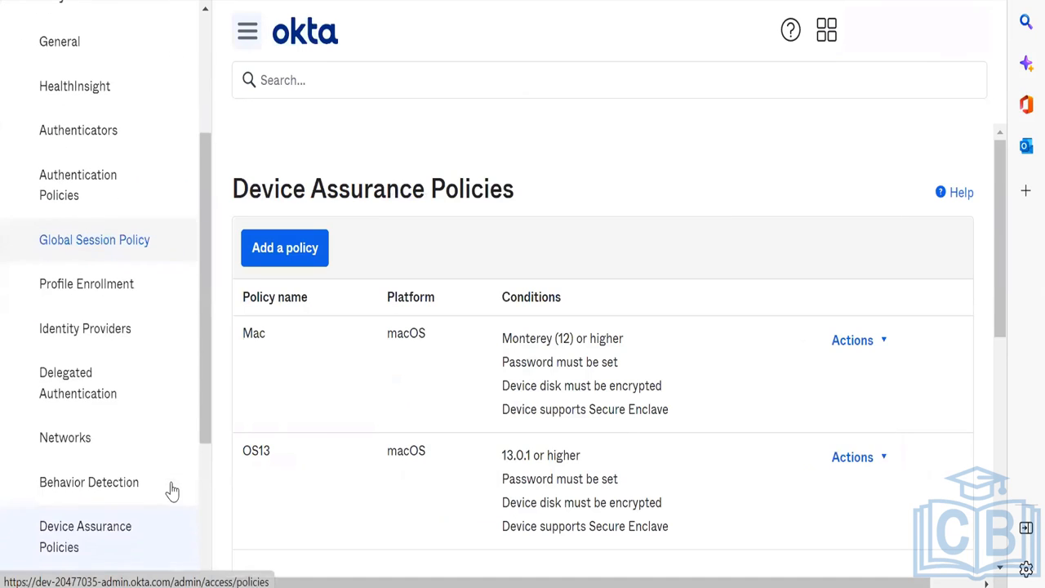
scroll(141, 482, "down", 3)
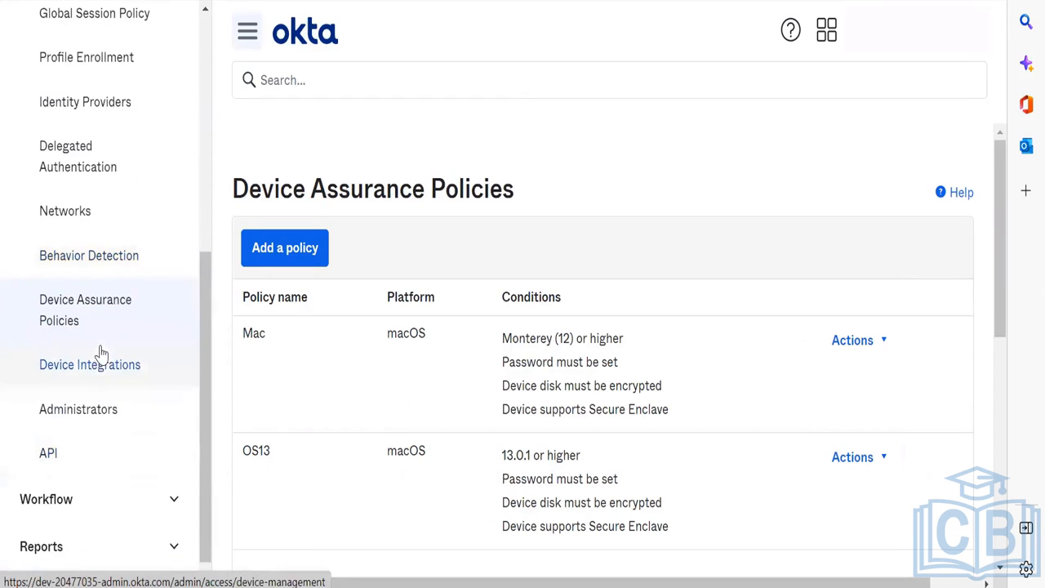